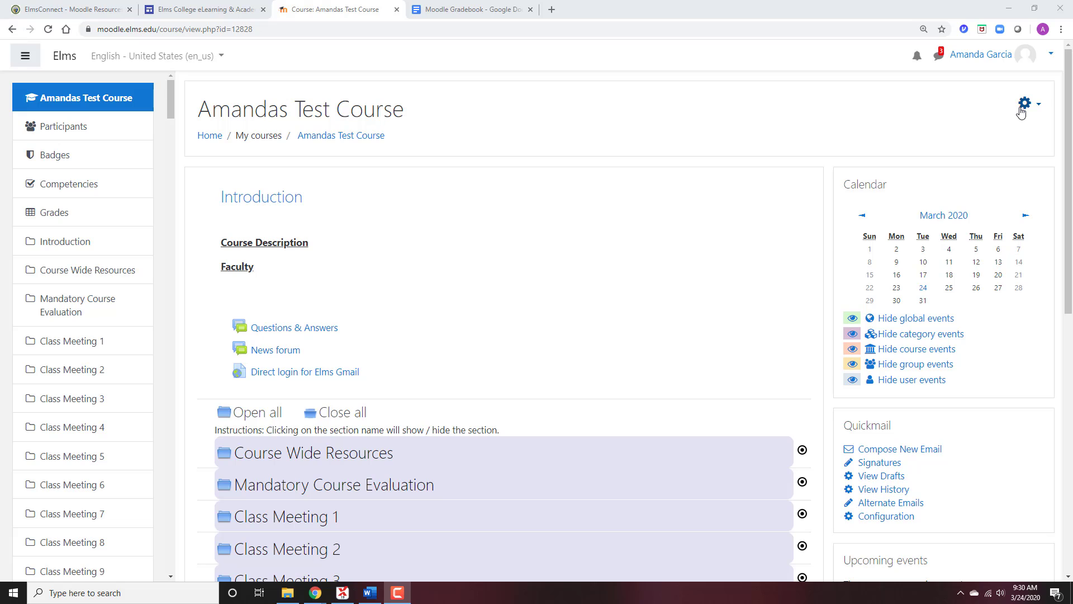
click(1025, 103)
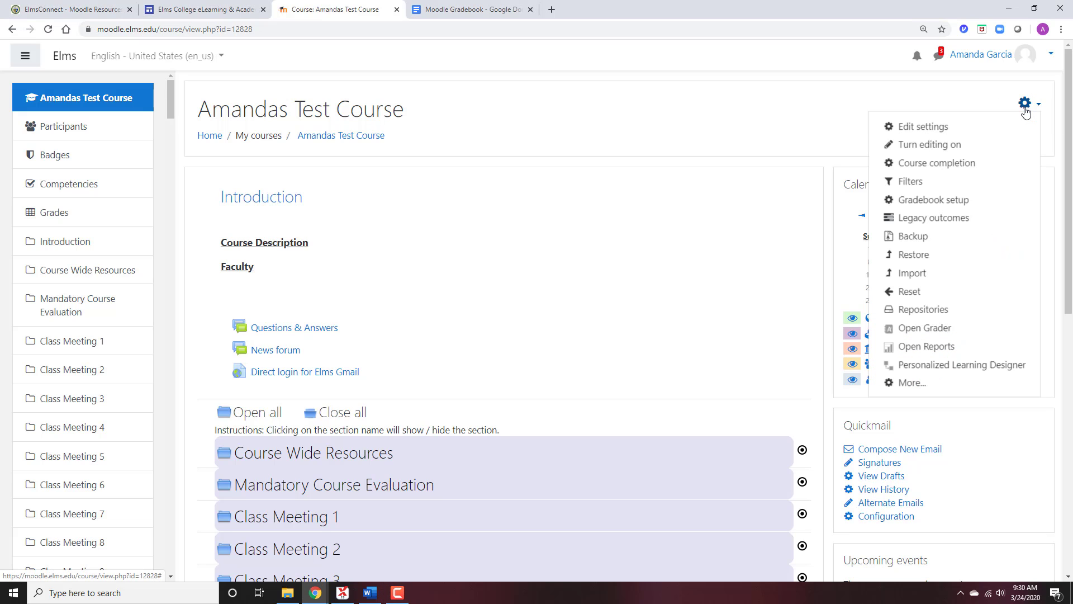
click(945, 129)
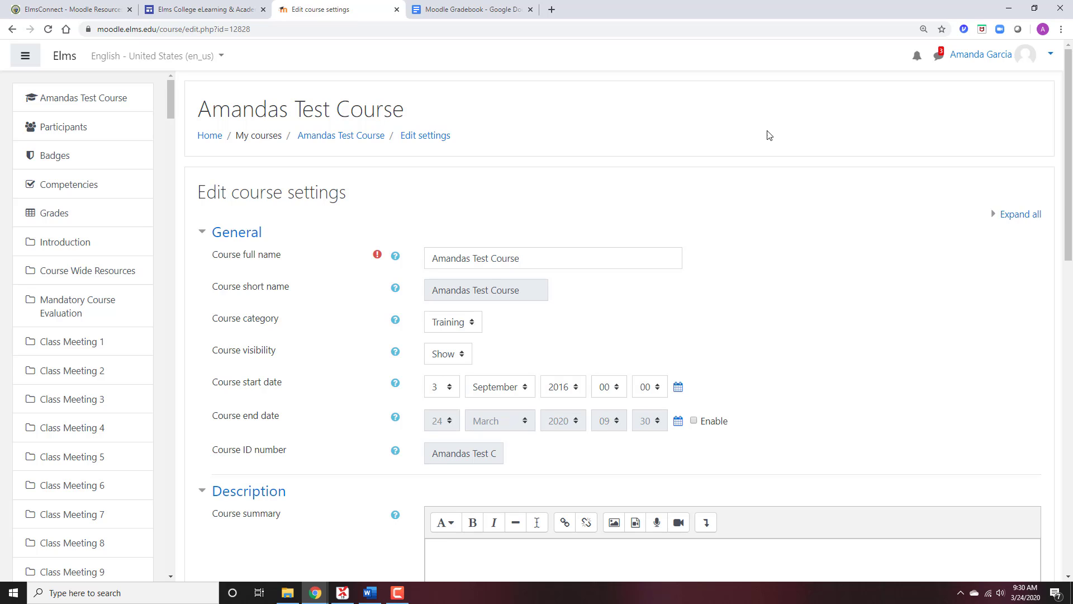
click(12, 29)
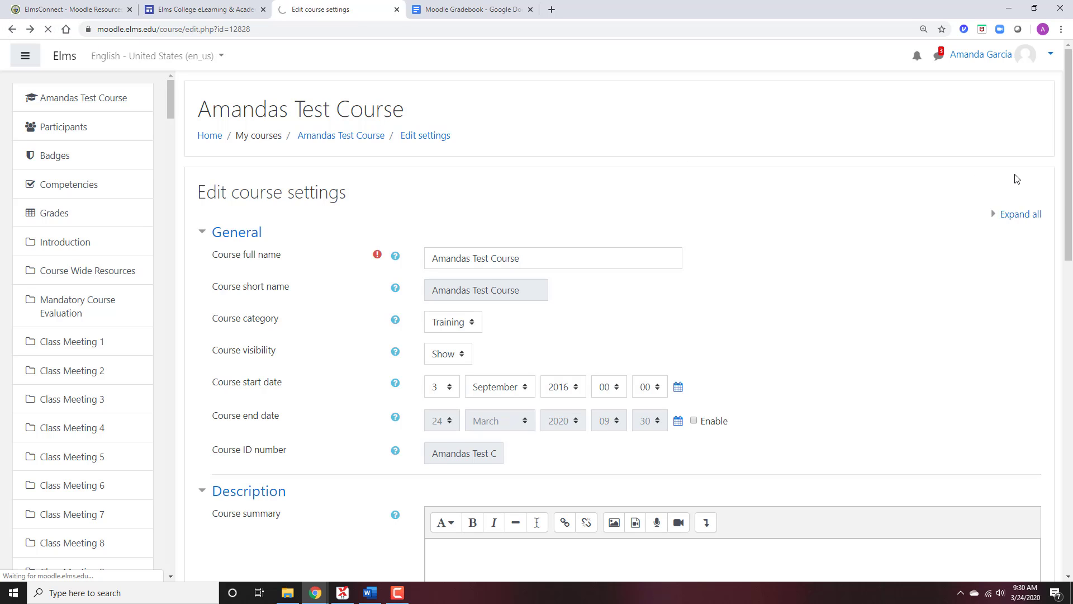
Turn on editing mode for the test course
click(1025, 104)
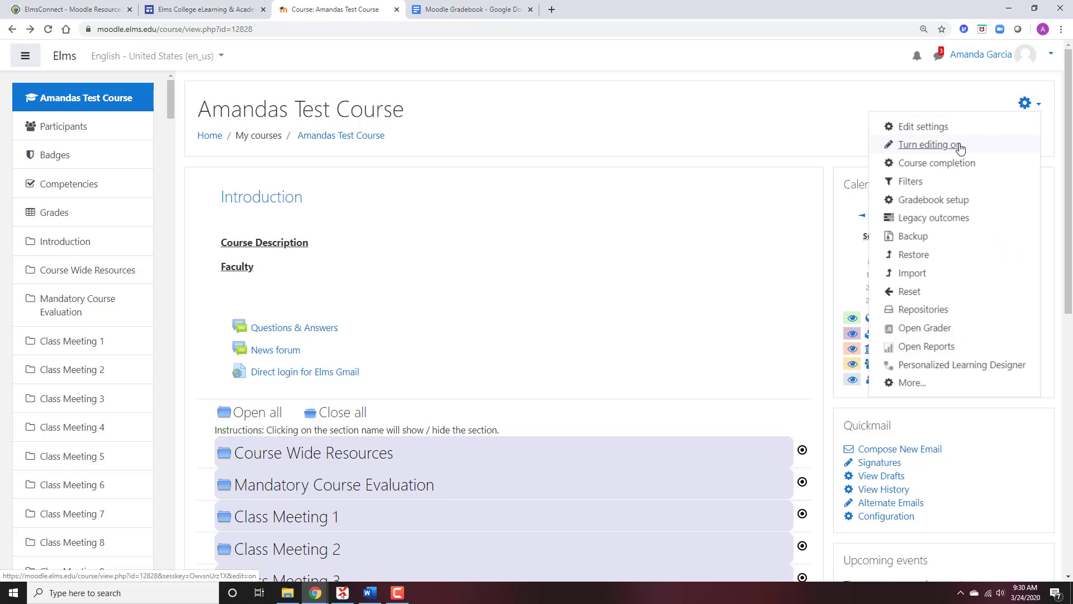
click(941, 146)
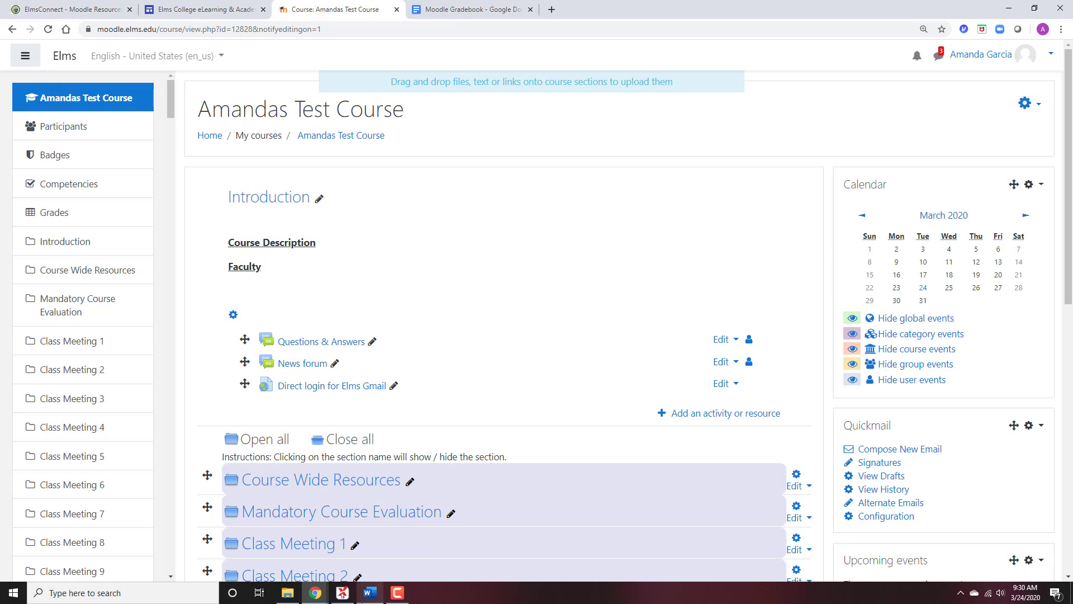
Review the grade weights and letter-grade scale in the Word syllabus, and return to the Moodle course page
click(362, 597)
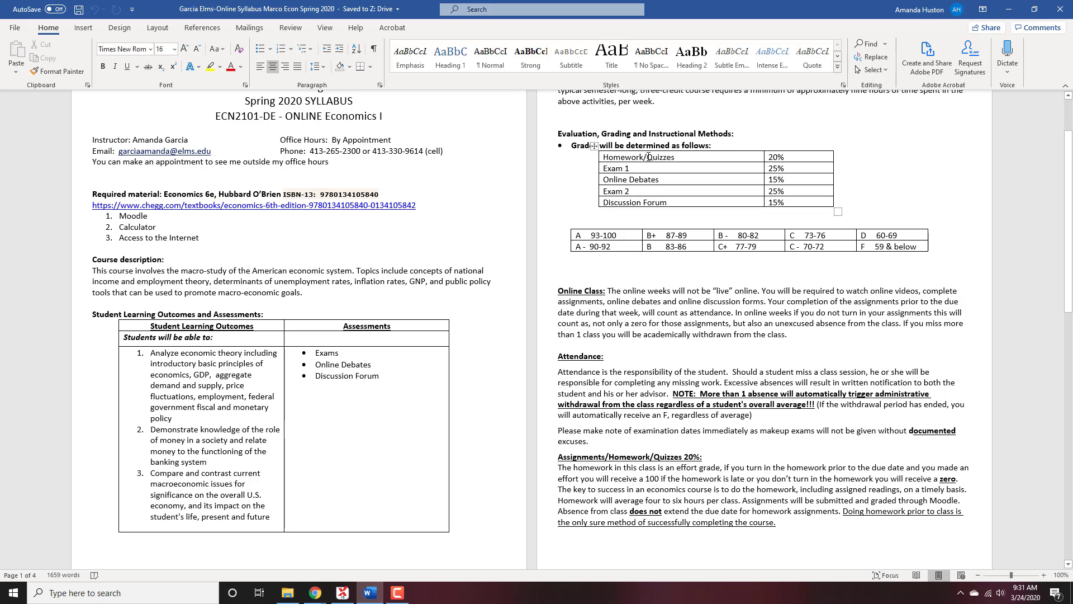
click(698, 160)
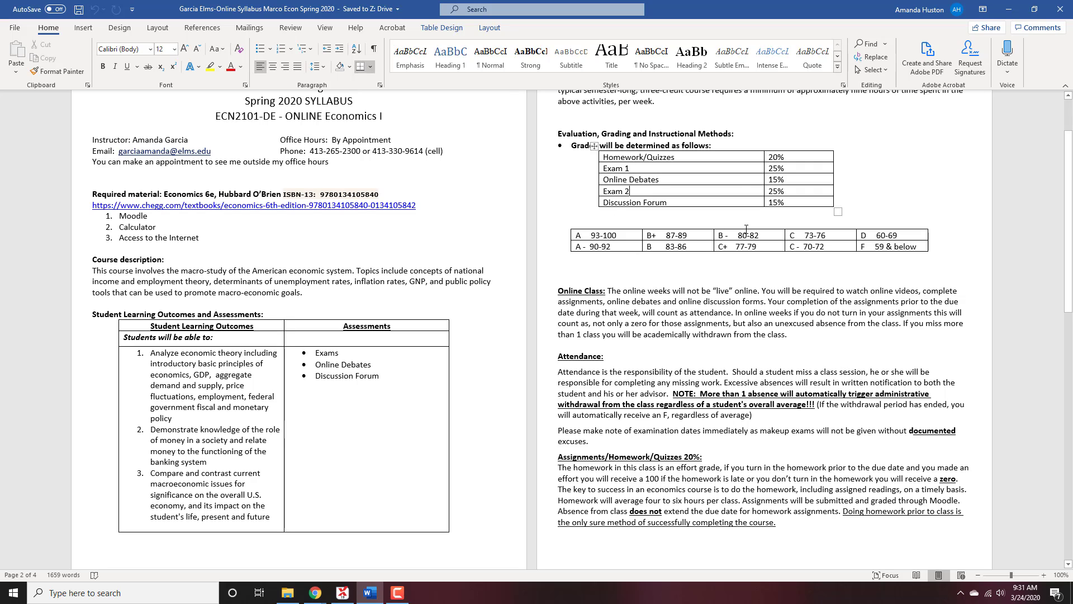
click(674, 214)
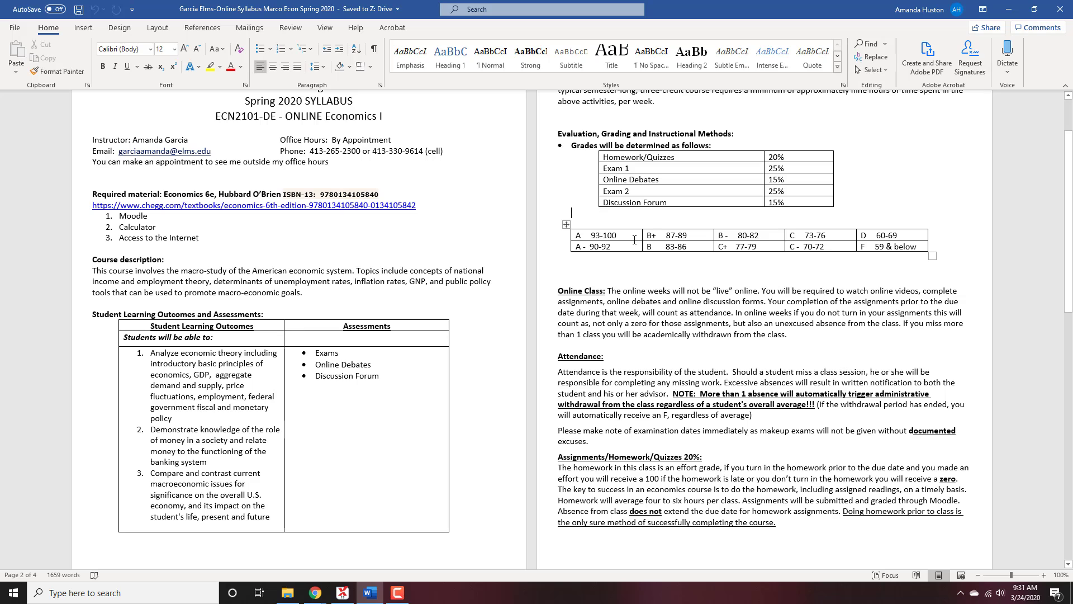
click(1006, 8)
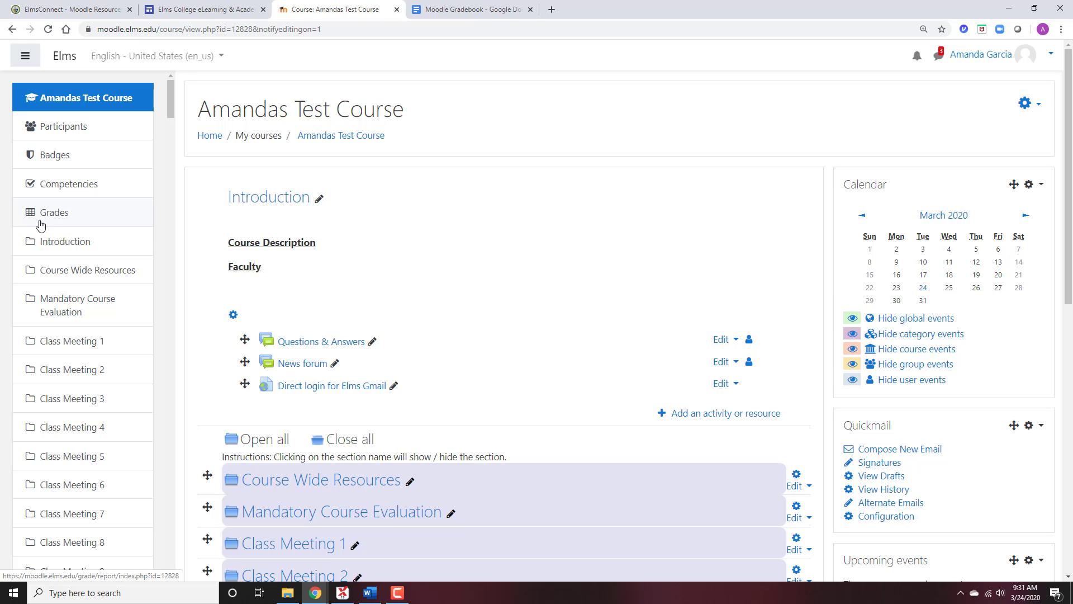
In the gradebook setup, set the top-level course category's aggregation to Weighted mean of grades and save the changes
click(40, 223)
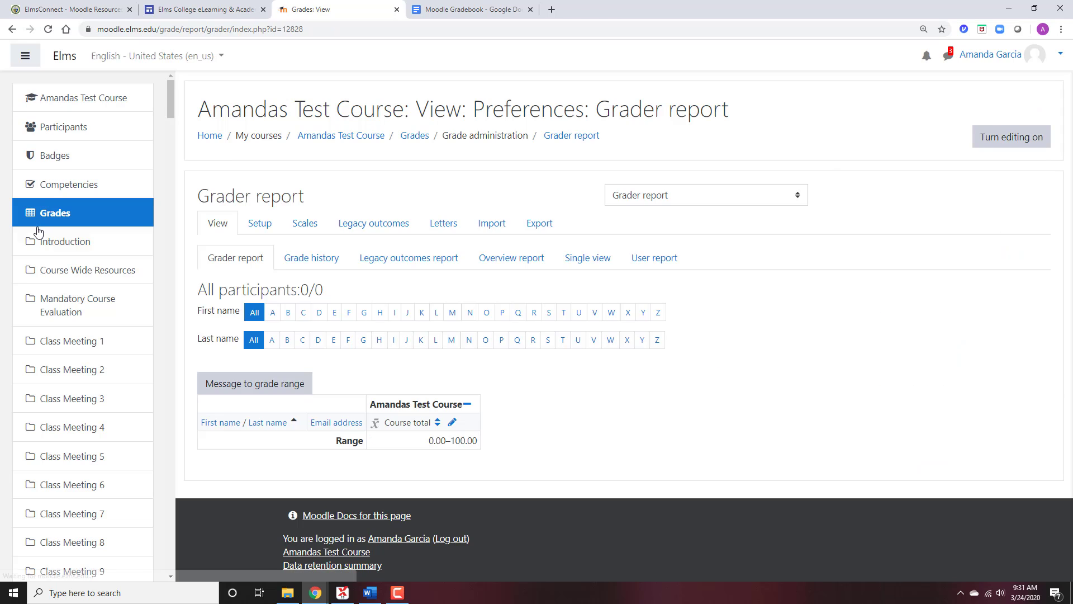
click(261, 226)
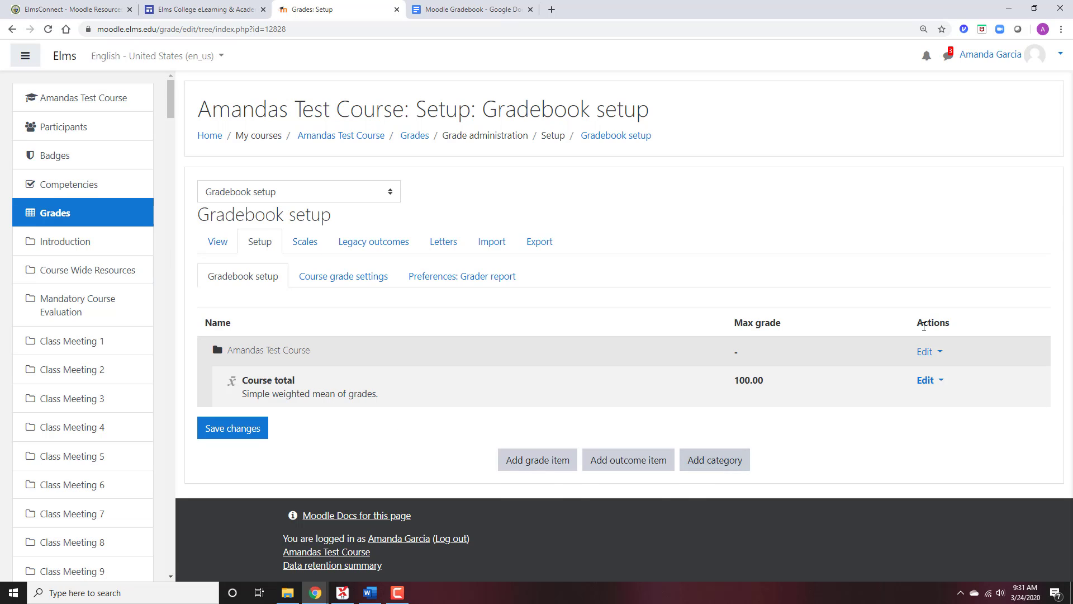
click(927, 354)
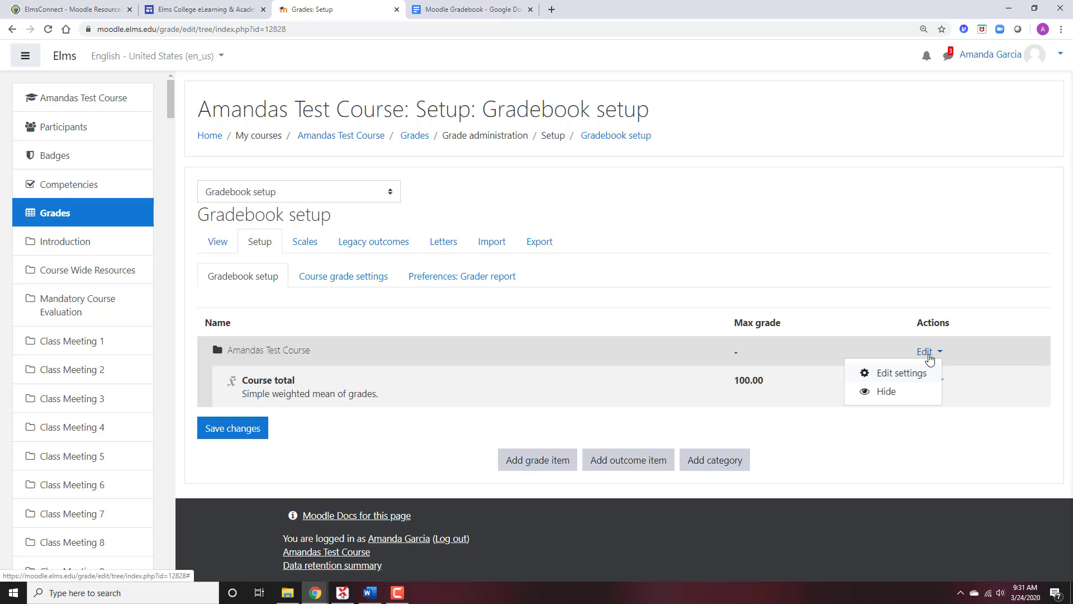
click(911, 373)
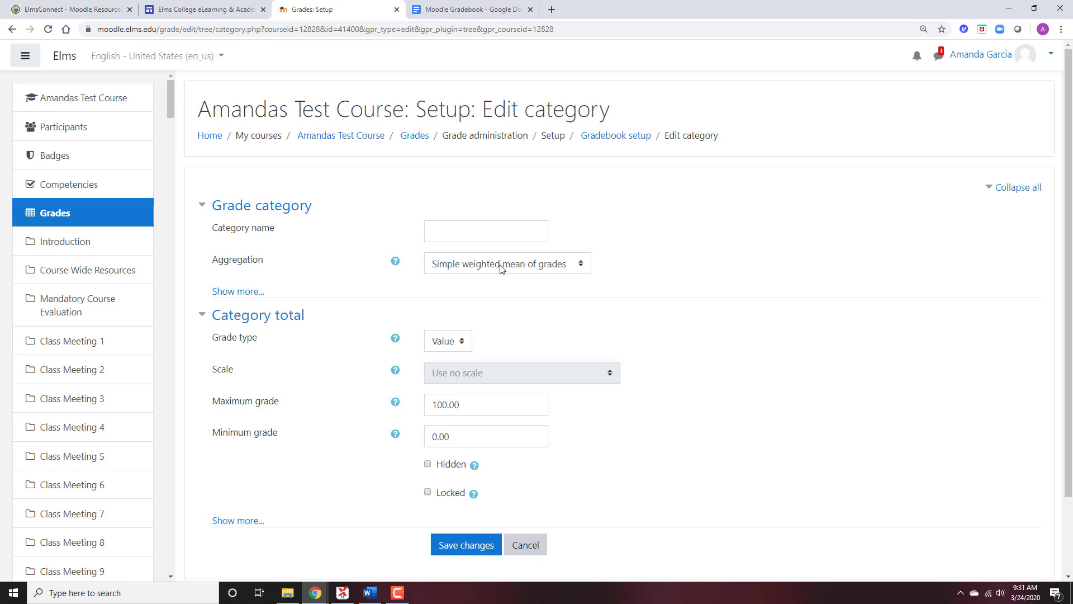
click(370, 592)
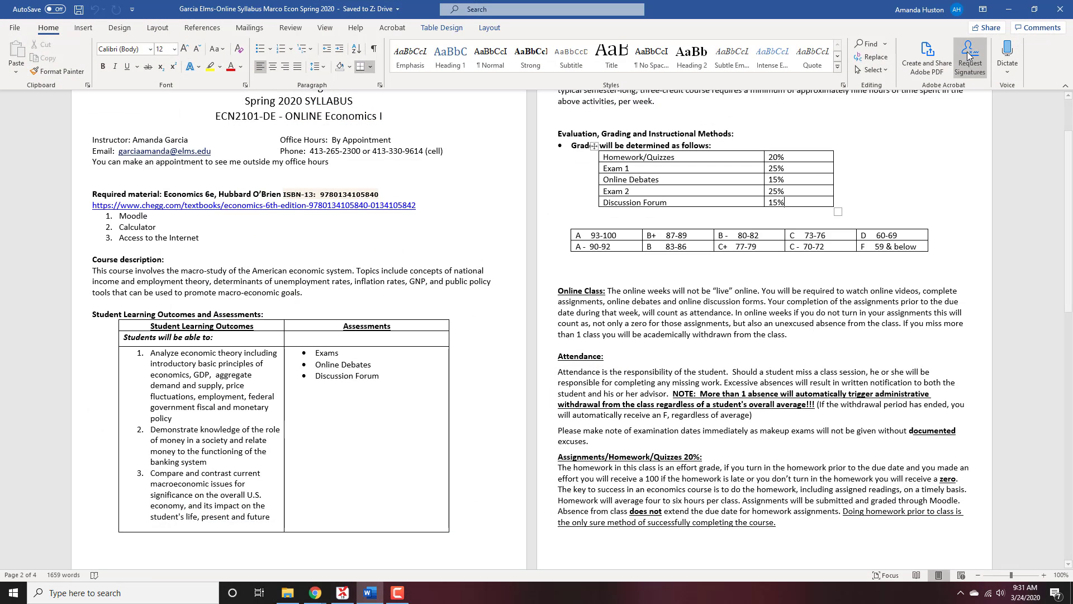
click(1009, 9)
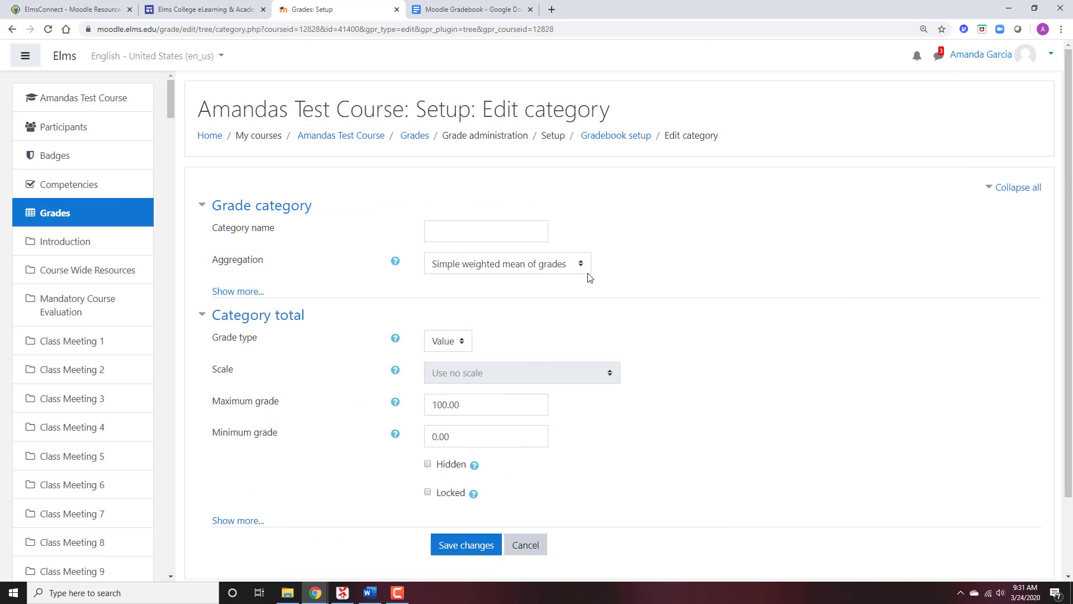
click(569, 272)
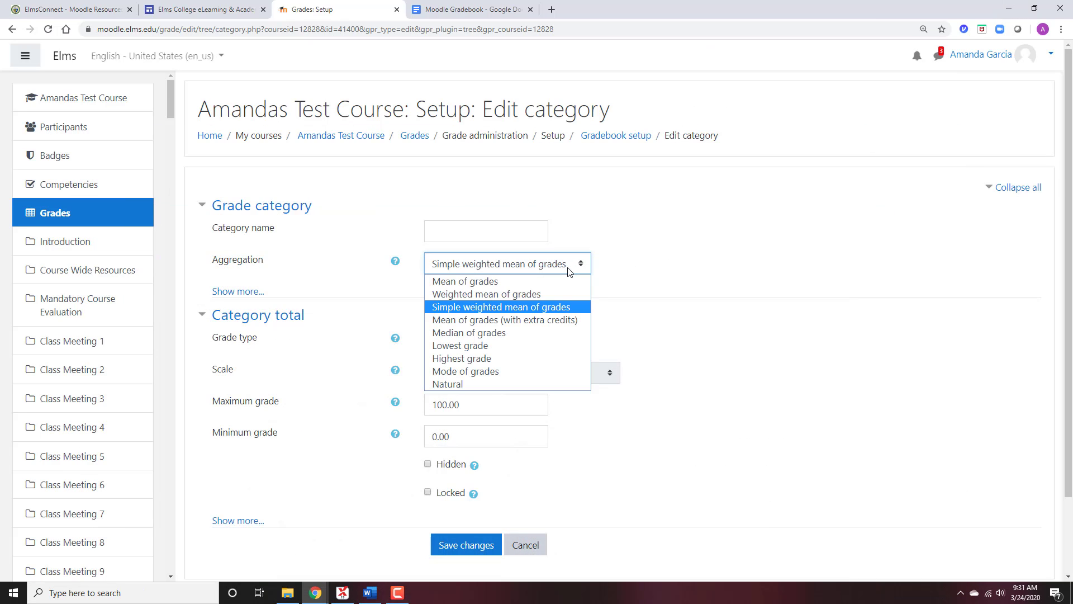
click(557, 294)
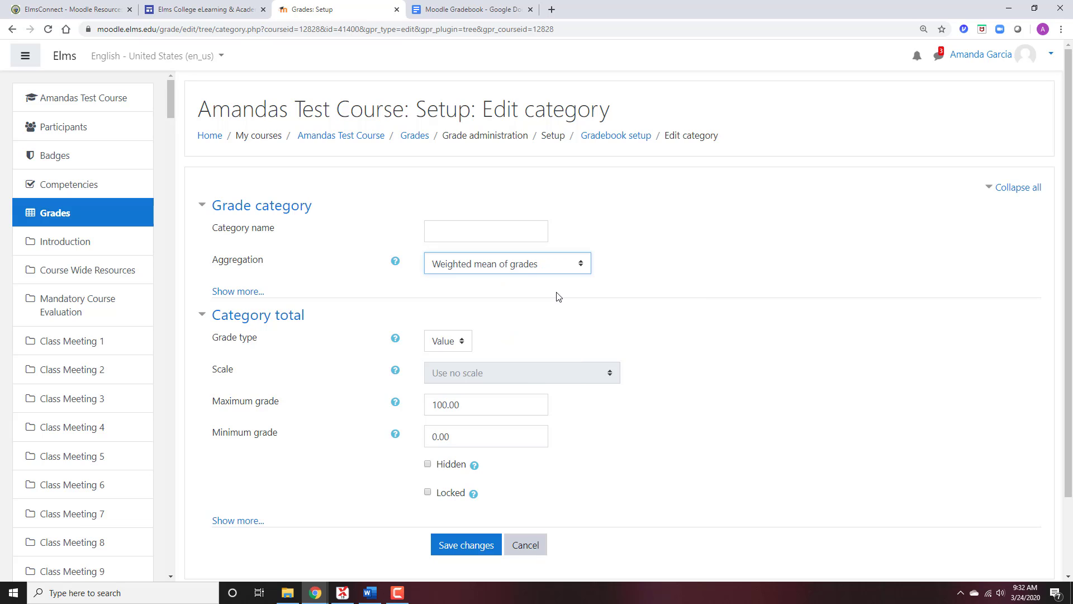
click(473, 549)
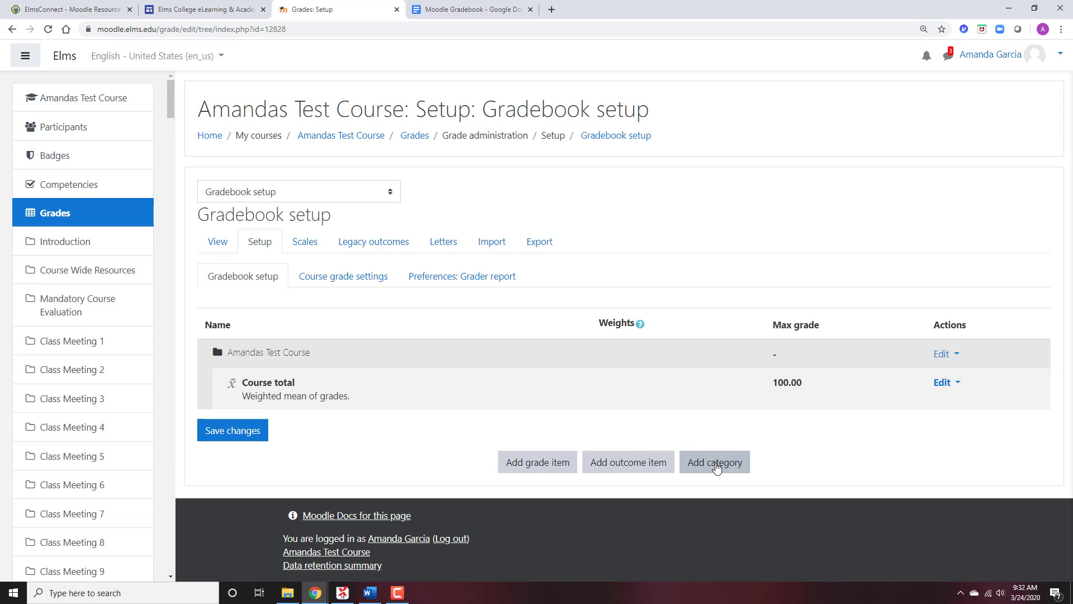
Start a new grade category and name it Homework/Quizzes, copying the name from the grading table in the Word syllabus
click(716, 468)
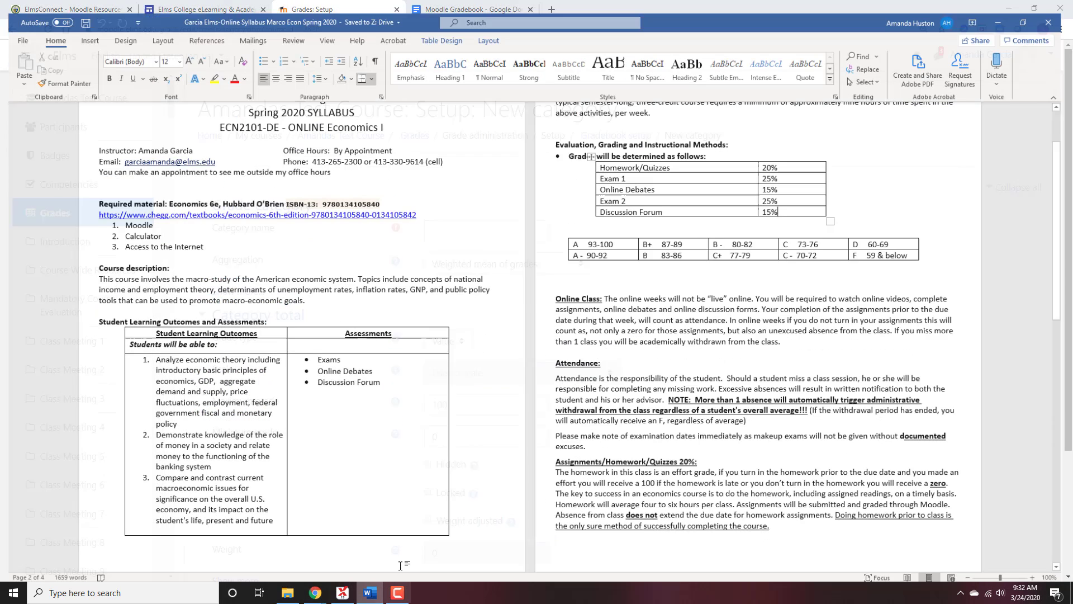
click(370, 592)
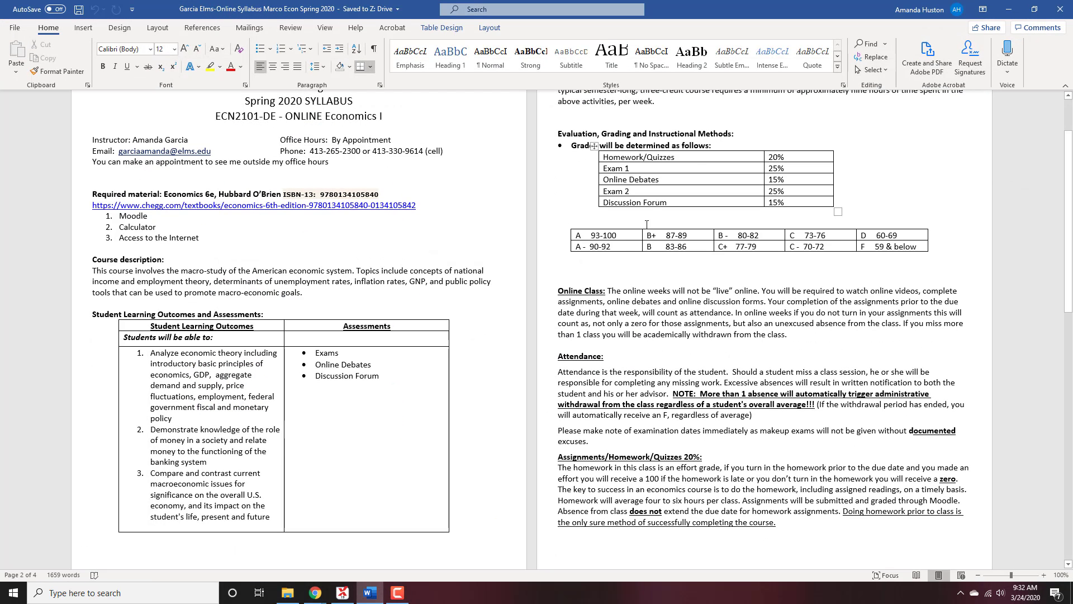
drag(689, 157, 602, 157)
right_click(615, 159)
click(644, 186)
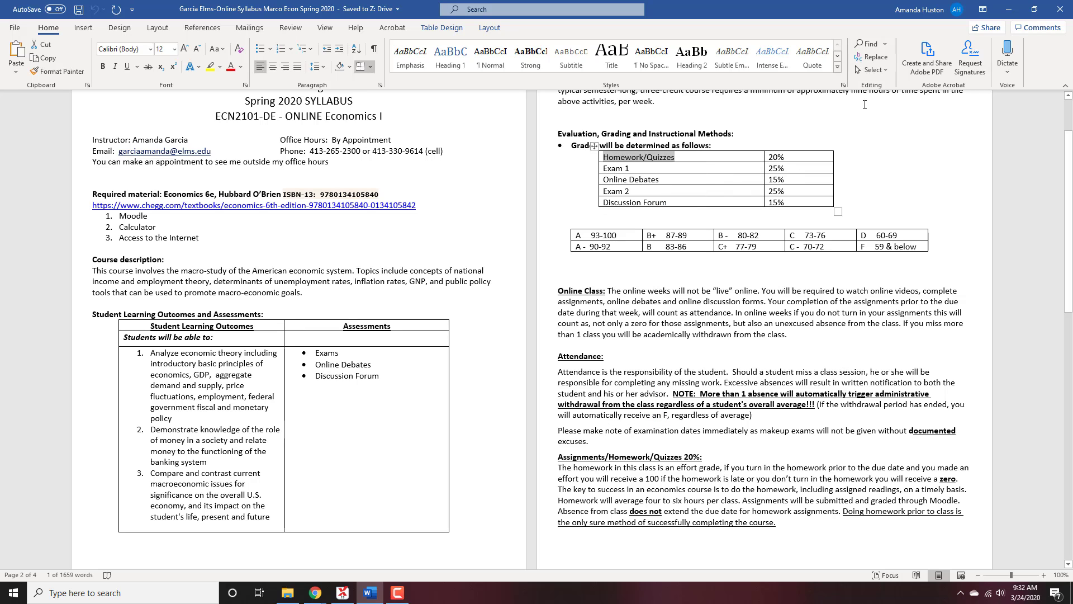
click(1006, 9)
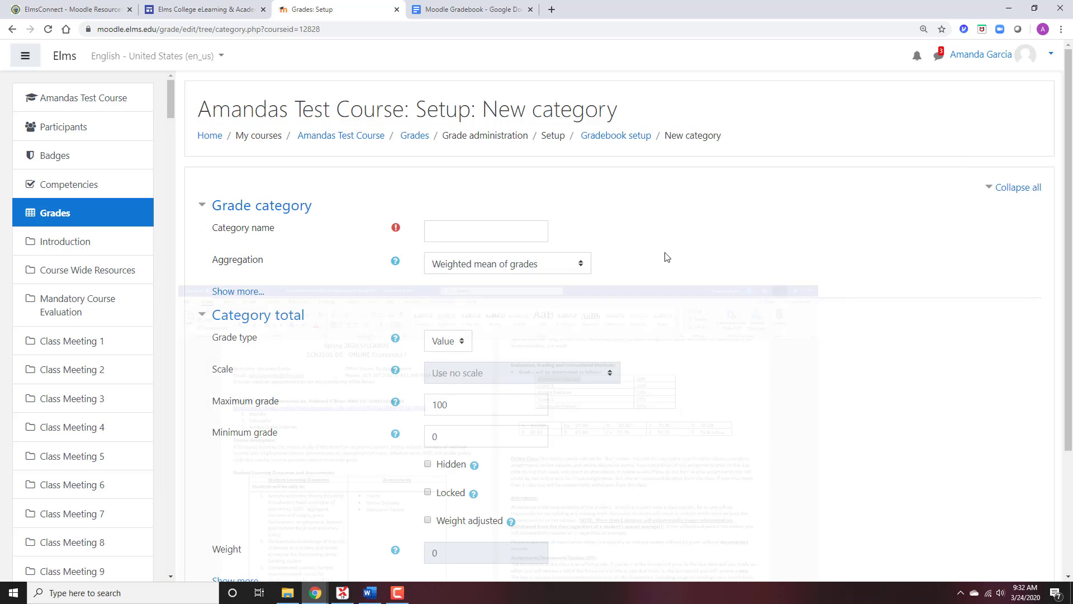
click(485, 235)
right_click(485, 237)
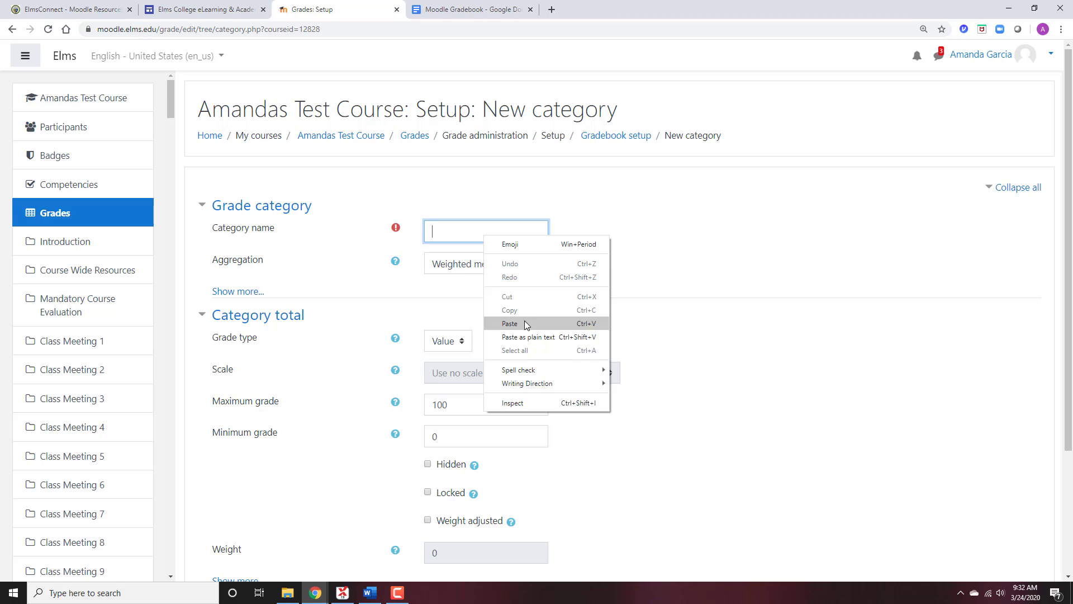
click(524, 323)
Set the Homework/Quizzes category's aggregation to Simple weighted mean of grades and save the category
click(509, 265)
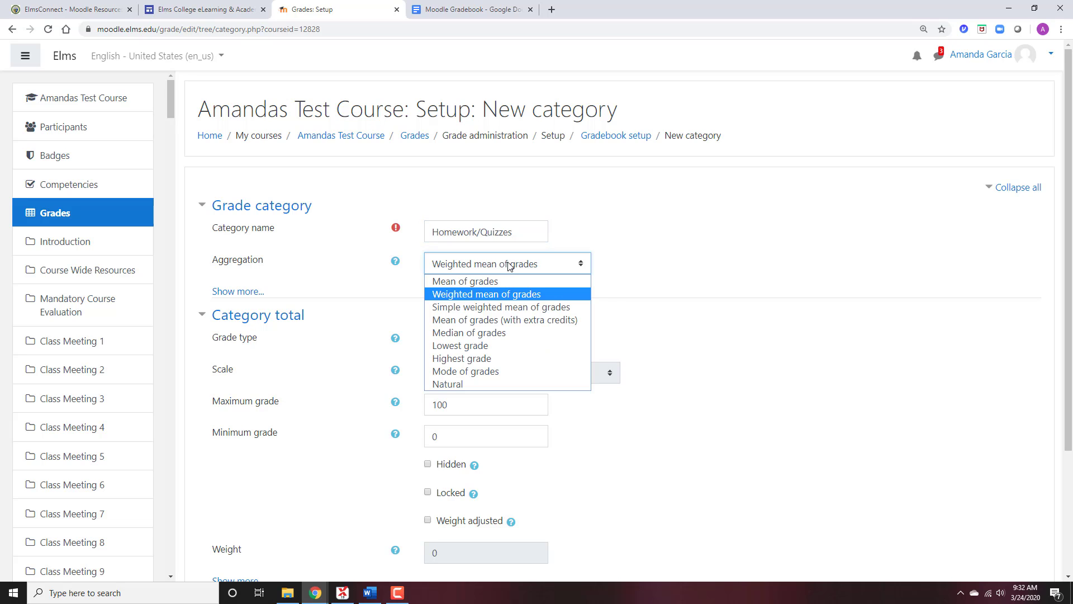
click(508, 307)
scroll(506, 307, down, 1)
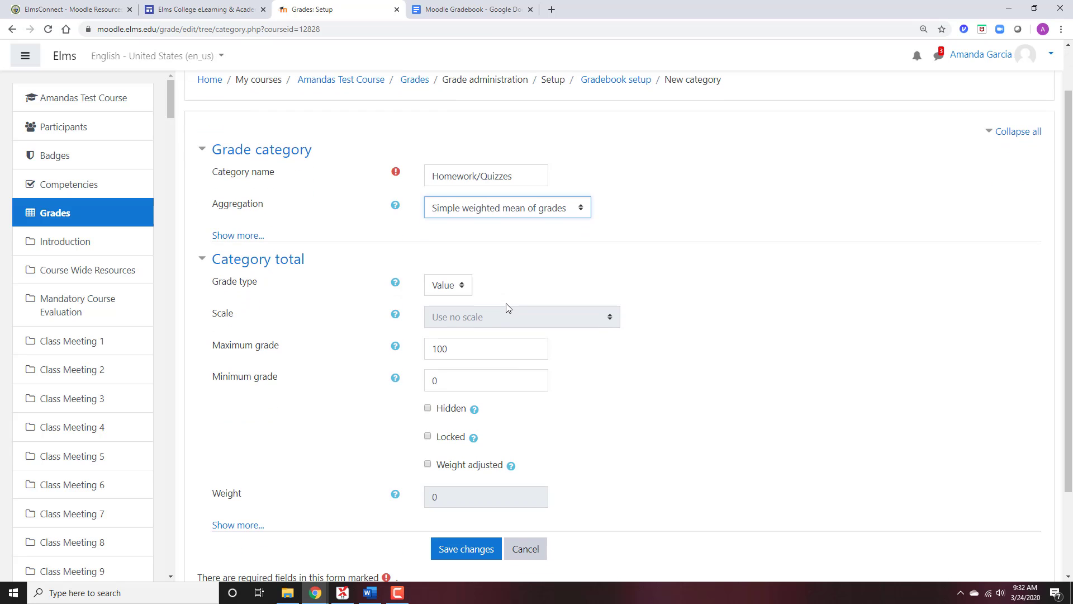
scroll(502, 244, down, 1)
scroll(501, 244, down, 1)
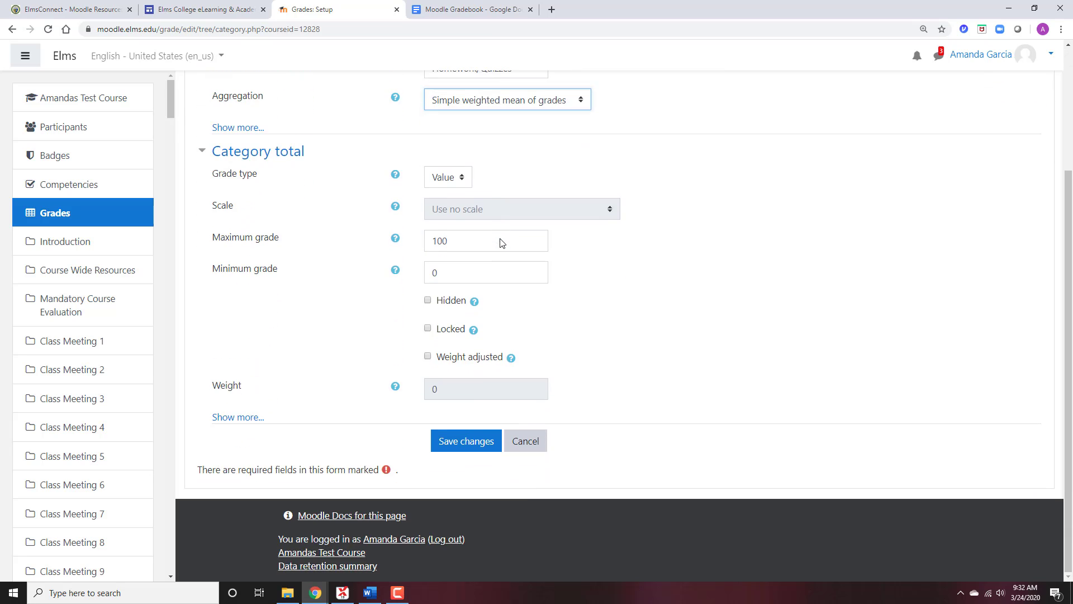
scroll(510, 223, up, 1)
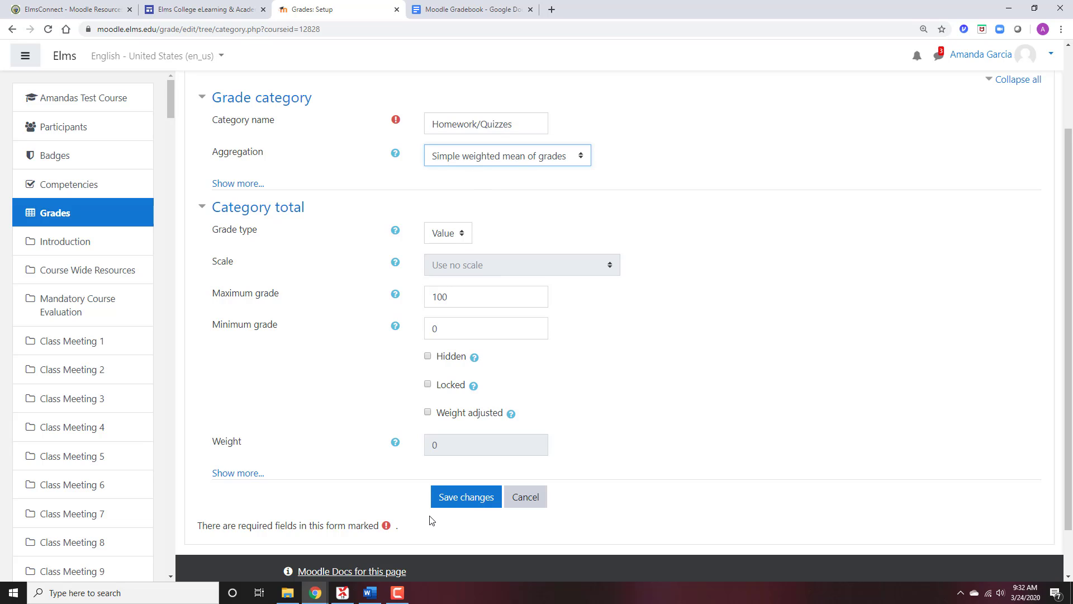
click(457, 497)
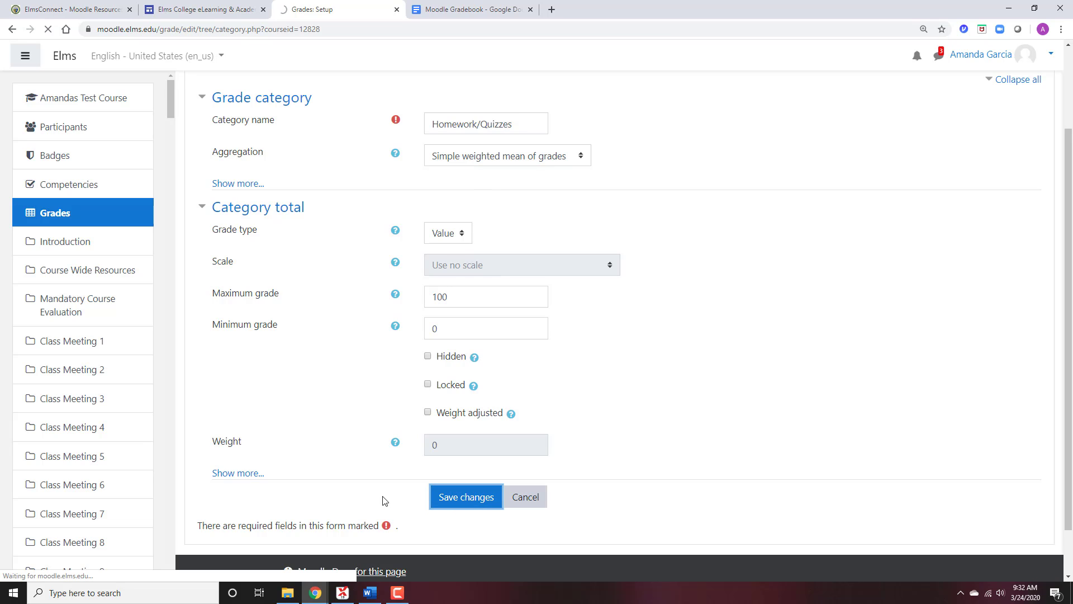
Start another grade category and name it Exam 1, copying the name from the grading table in the Word syllabus
scroll(436, 376, down, 2)
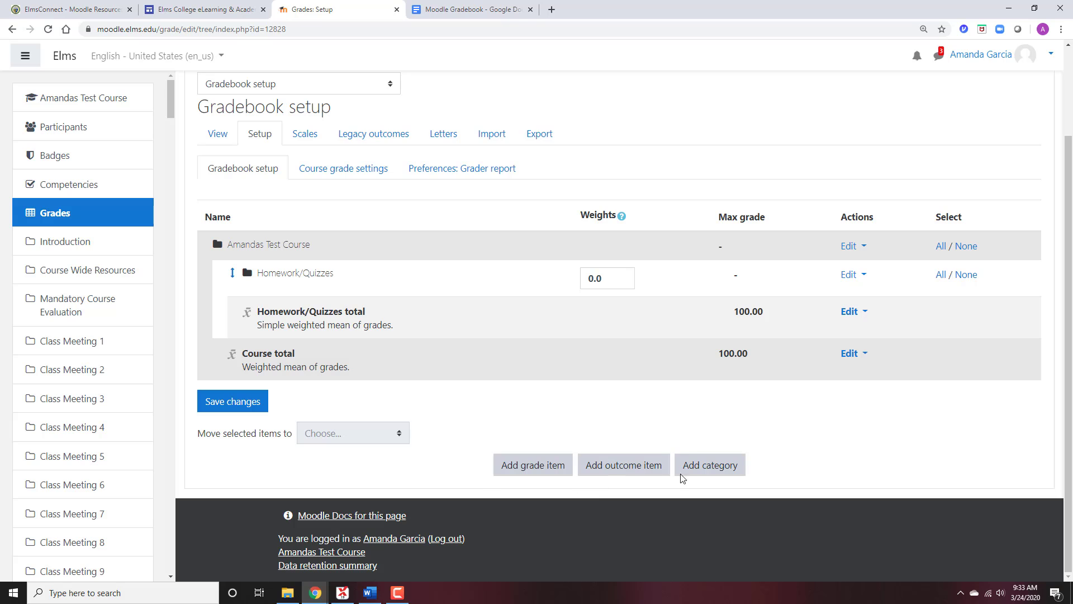
click(708, 470)
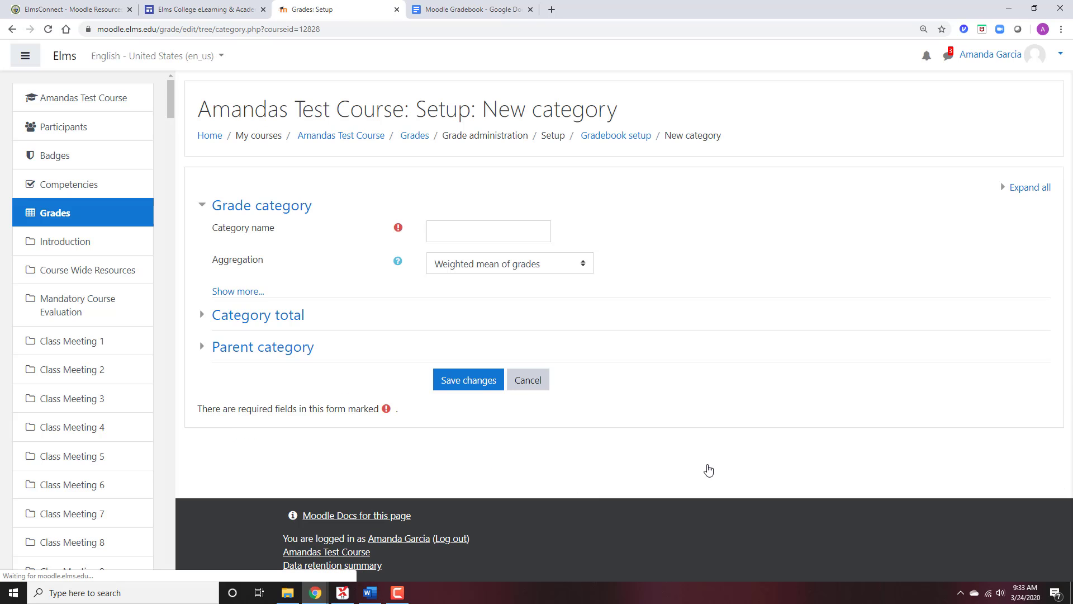
click(365, 593)
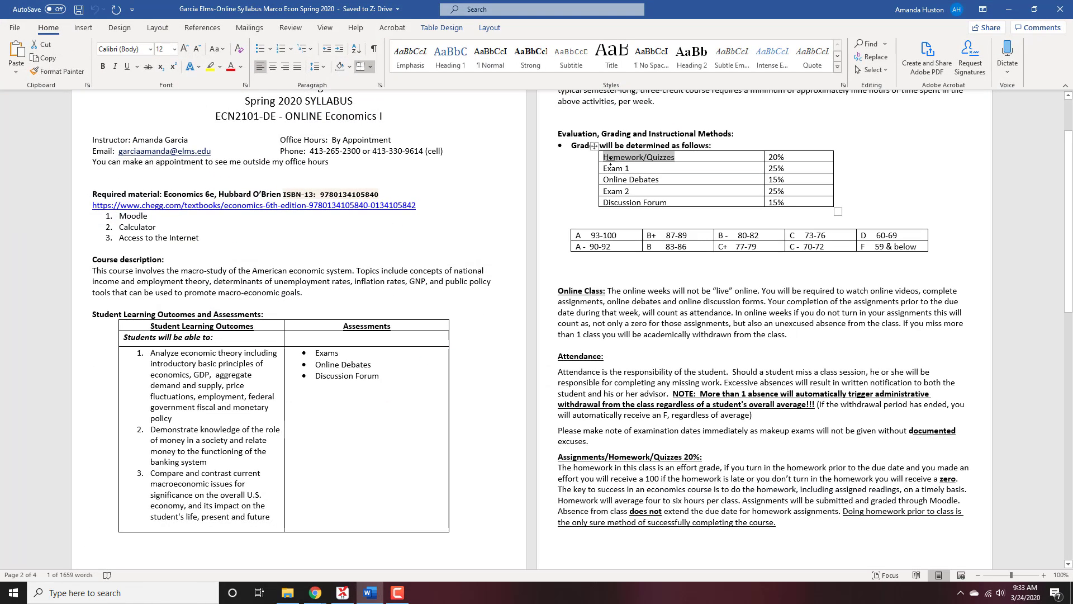
drag(636, 168, 612, 169)
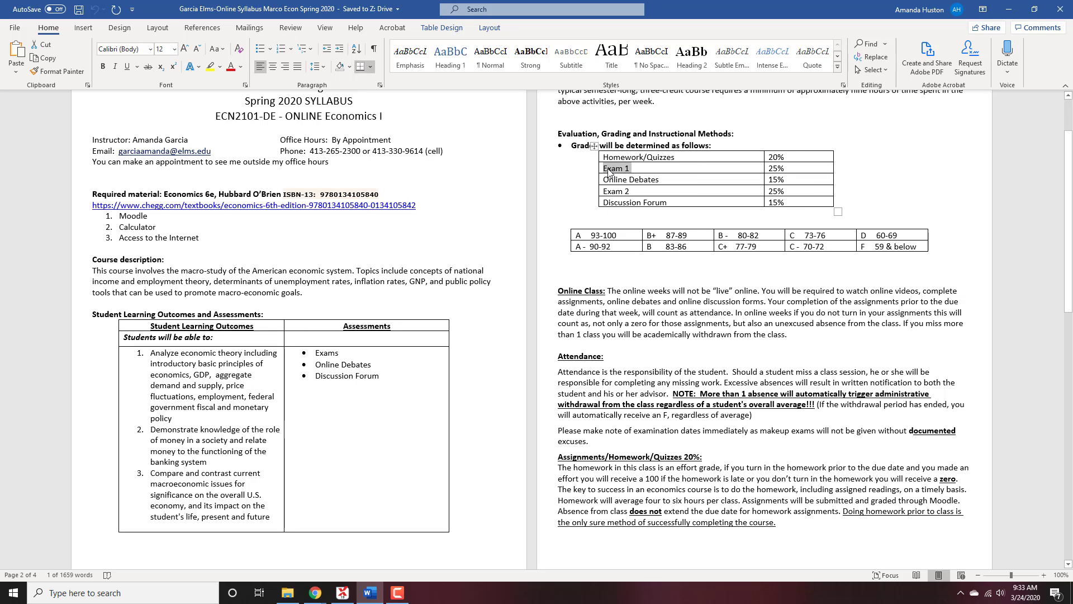
right_click(611, 169)
click(634, 191)
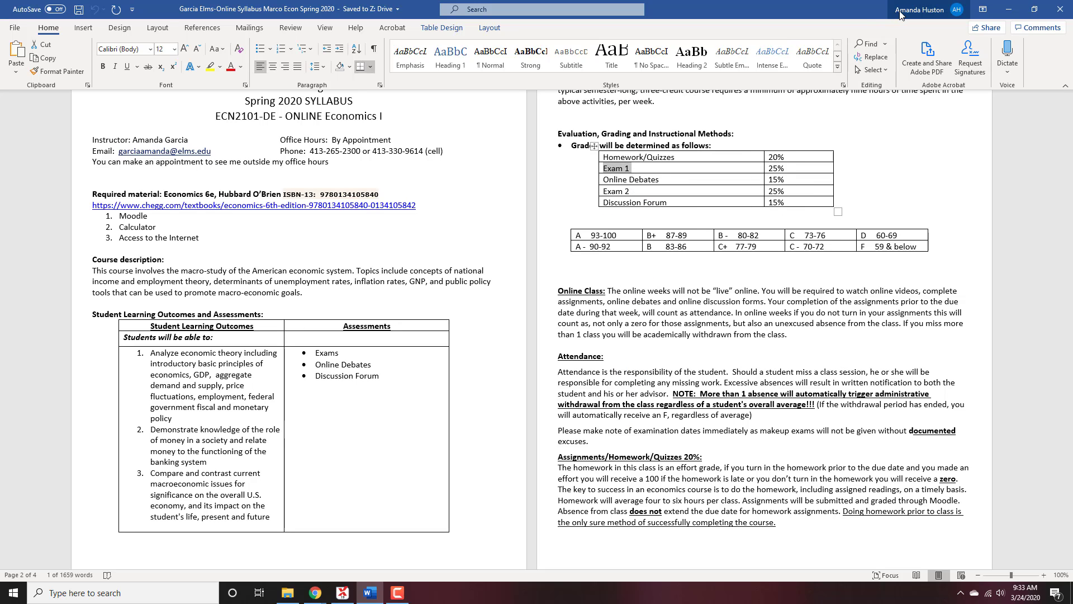
click(1007, 14)
click(446, 233)
right_click(446, 233)
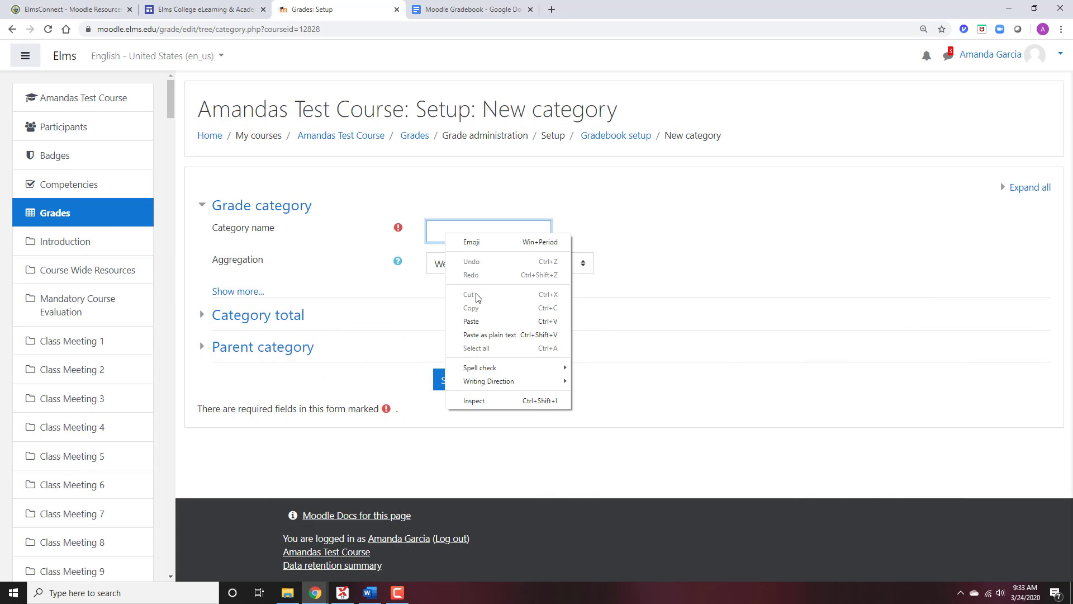
click(479, 319)
Set the Exam 1 category's aggregation to Simple weighted mean of grades and save the category
click(485, 268)
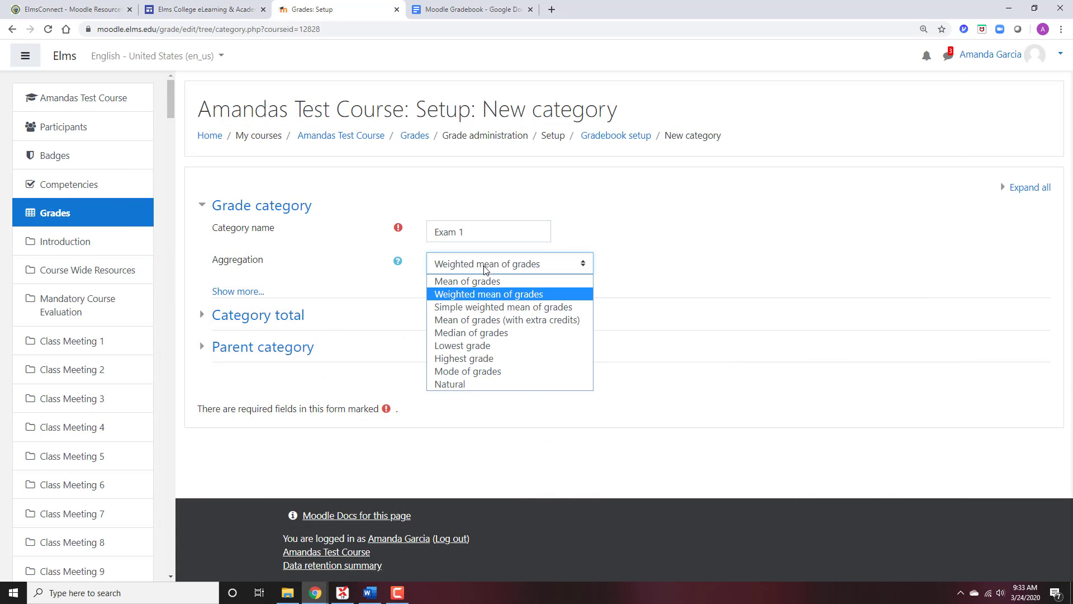
click(493, 307)
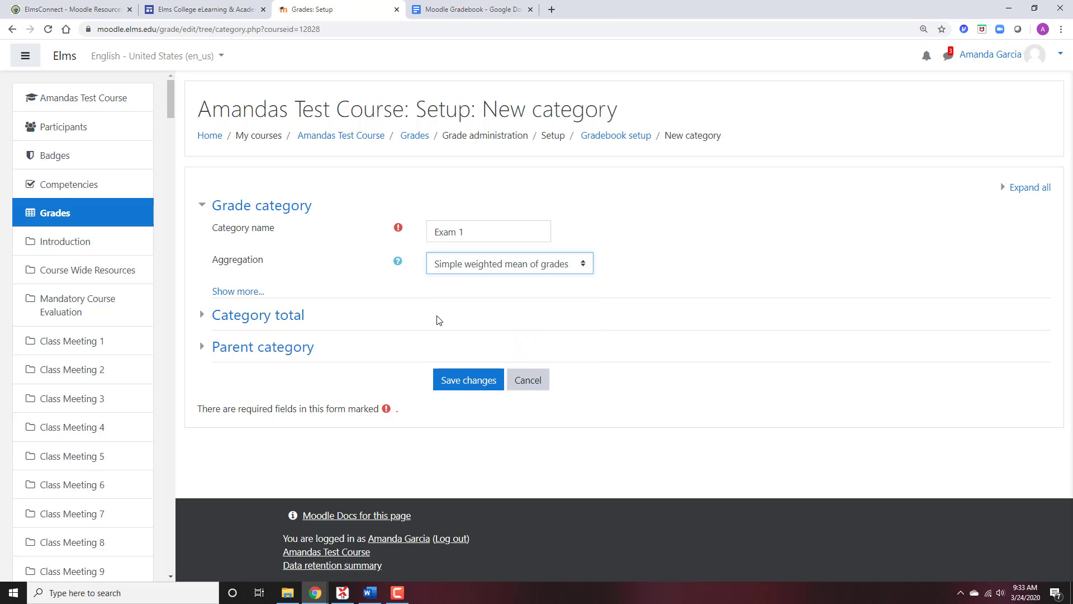
click(456, 378)
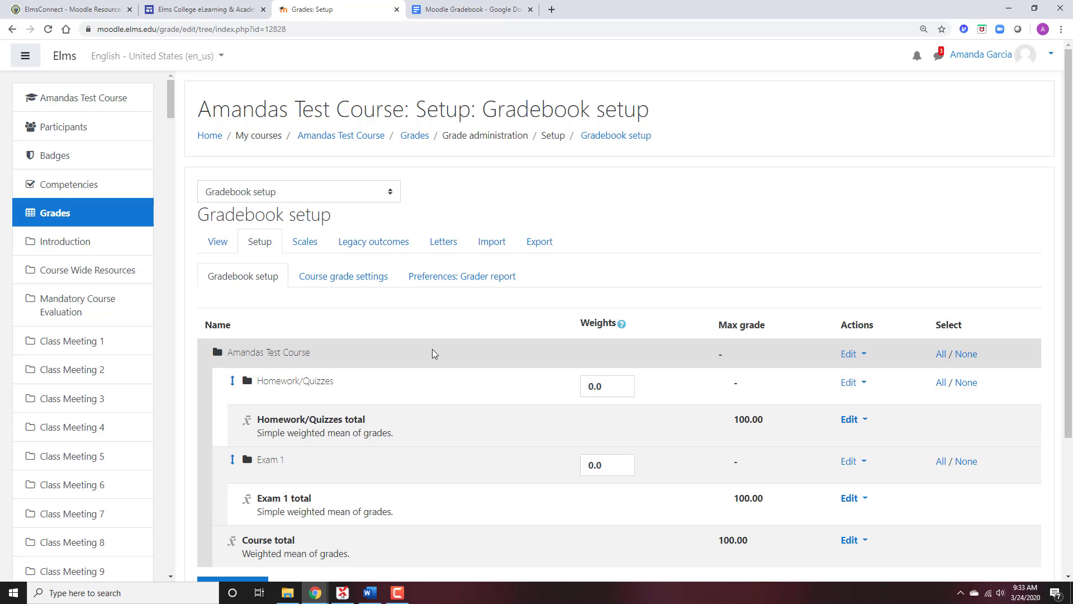
Start a new grade category and name it Online Debates, copying the name from the grading table in the Word syllabus
scroll(432, 348, down, 1)
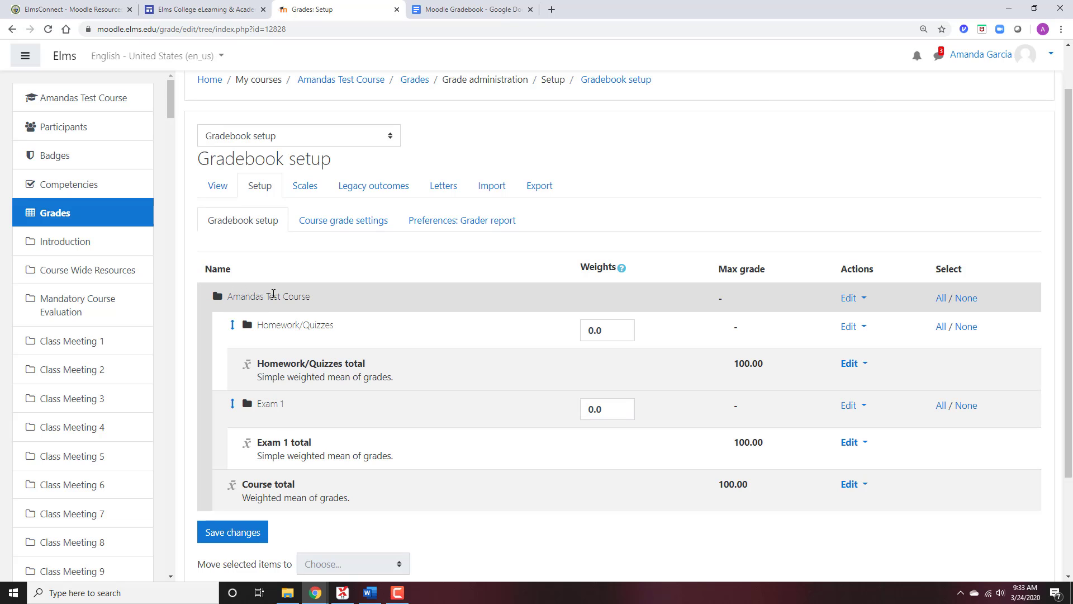
drag(318, 296, 232, 296)
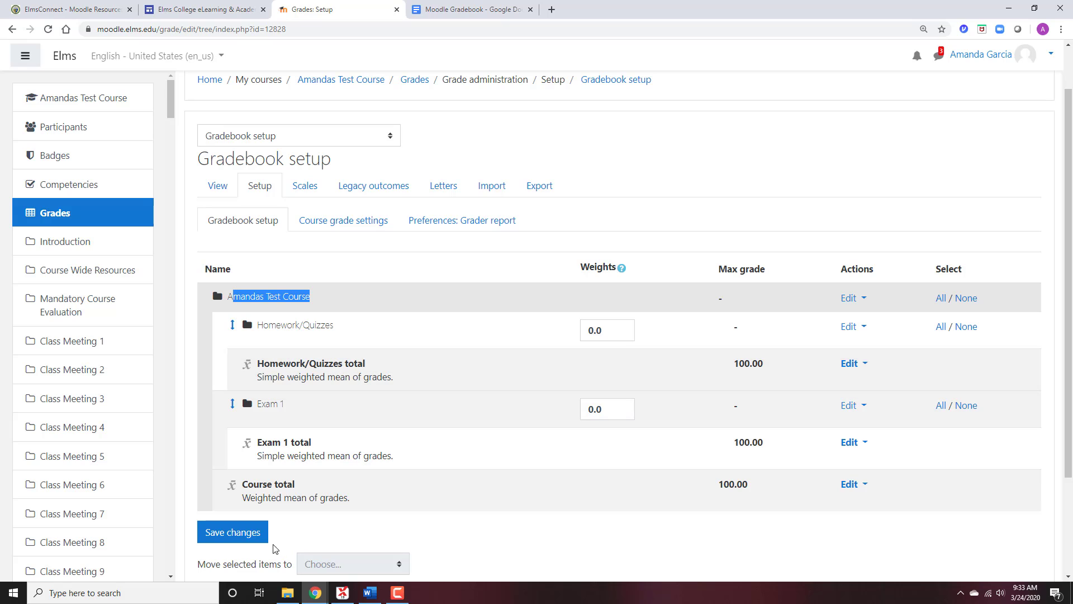
scroll(529, 546, down, 2)
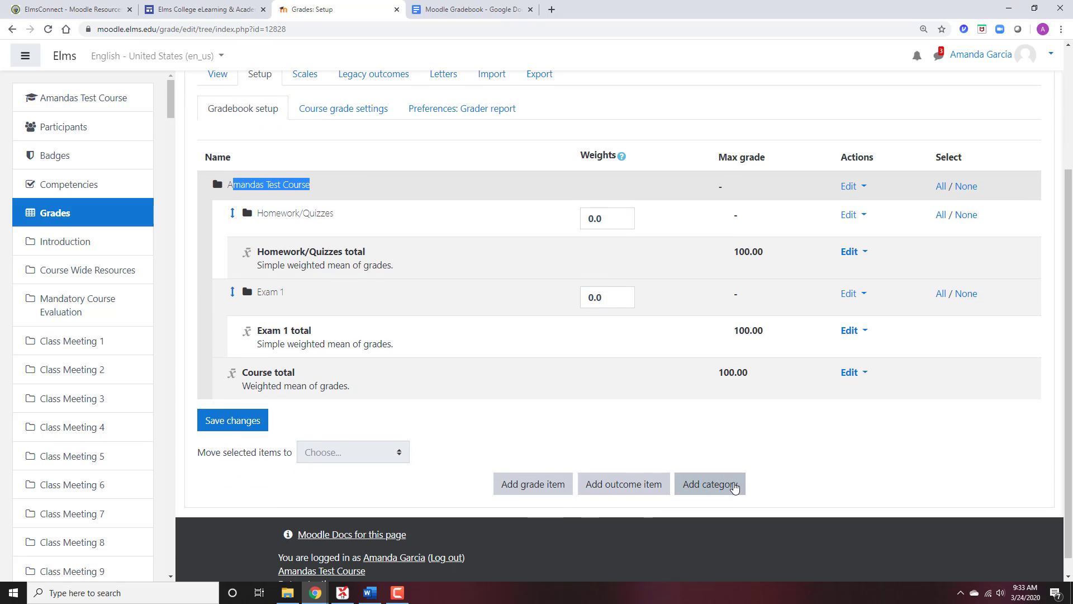
click(734, 487)
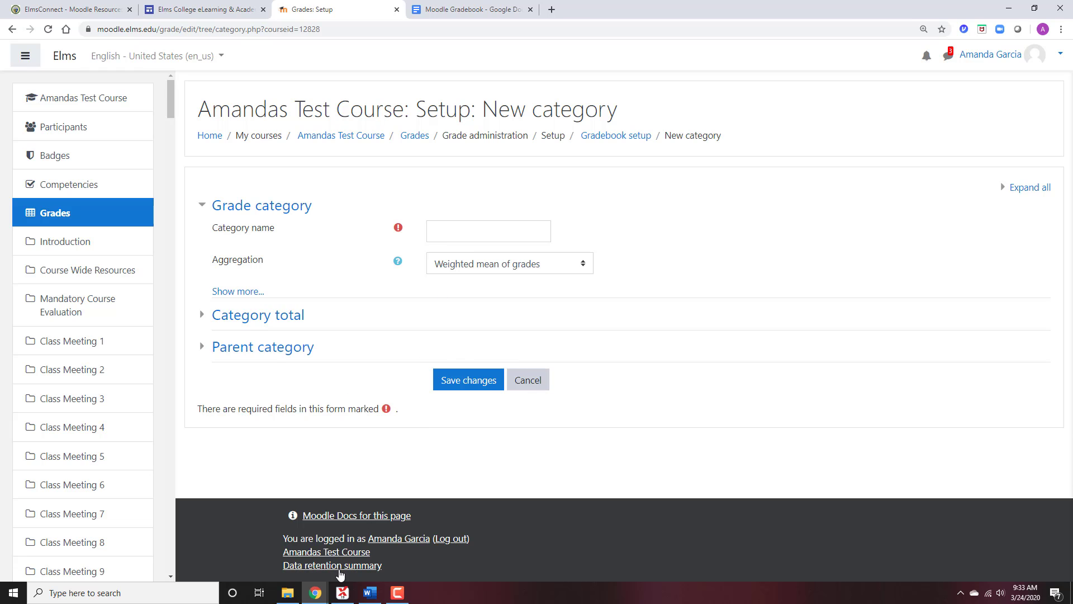
click(370, 592)
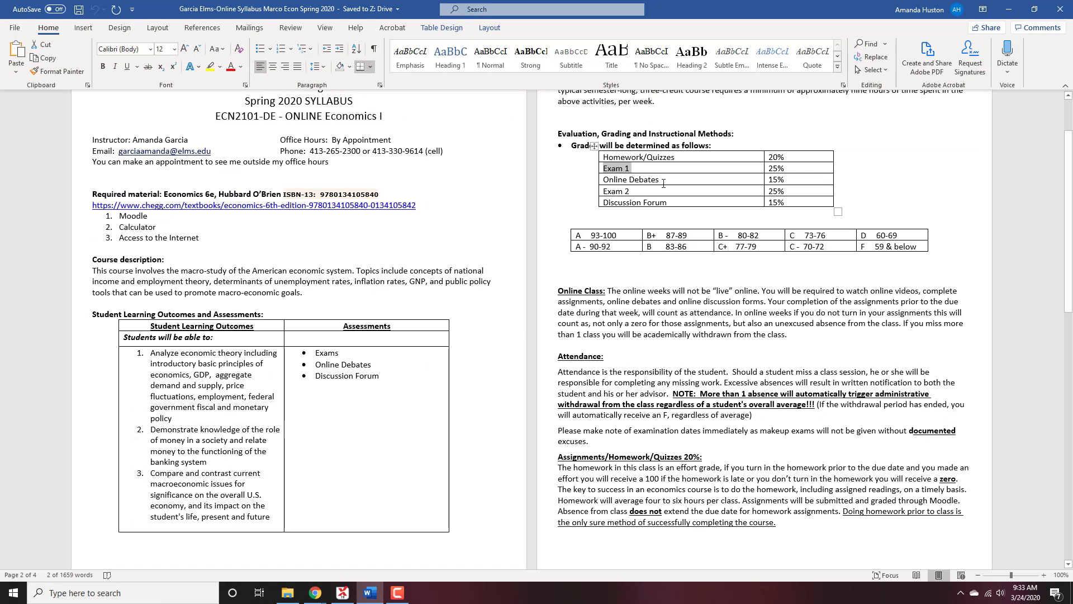
drag(664, 184, 603, 180)
right_click(609, 180)
click(642, 210)
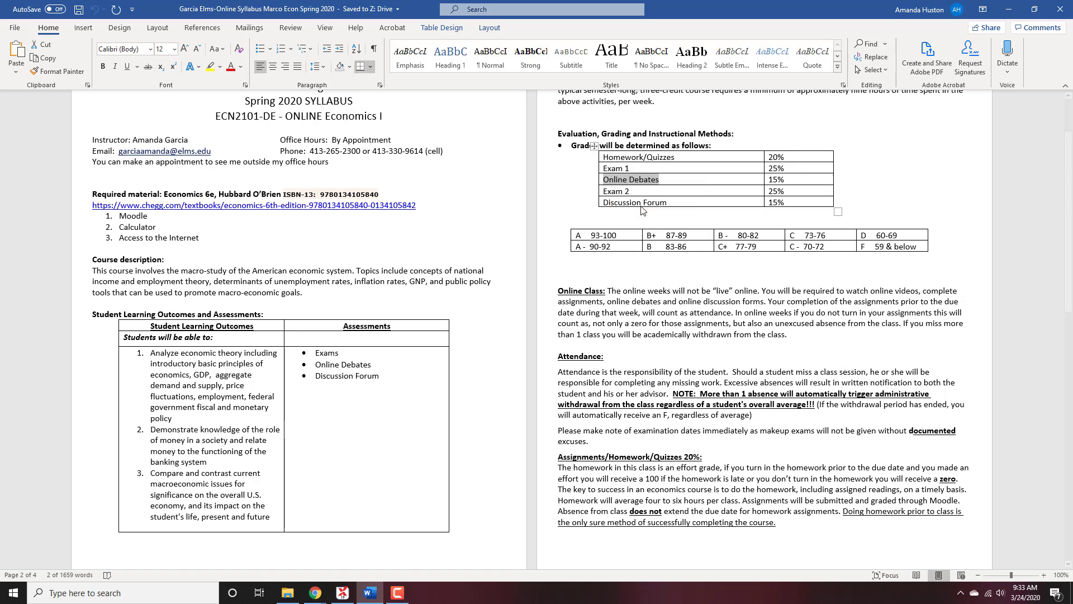
click(1008, 9)
right_click(479, 241)
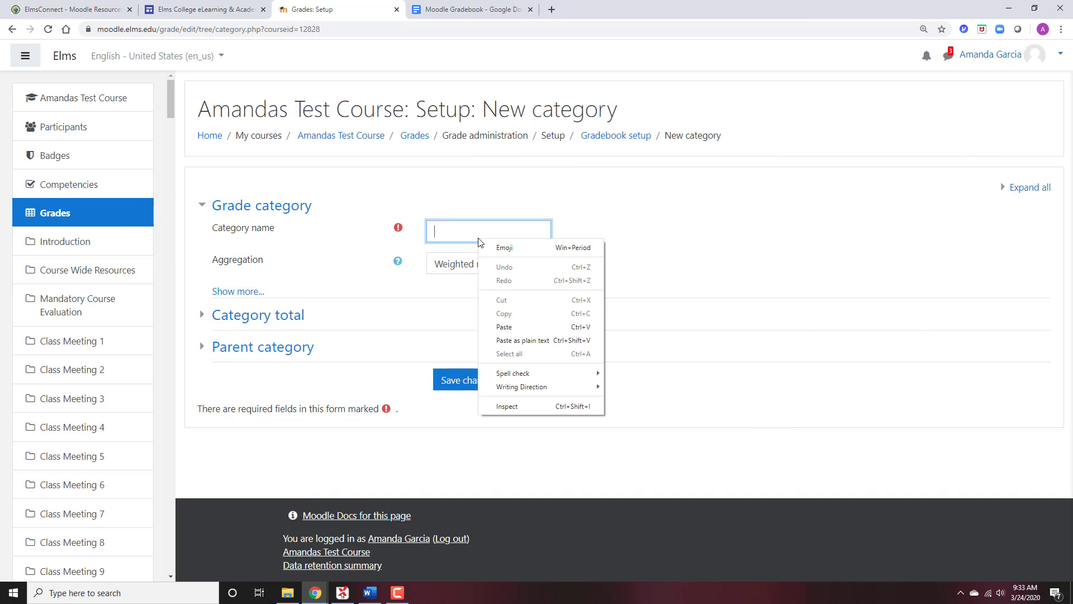
click(520, 326)
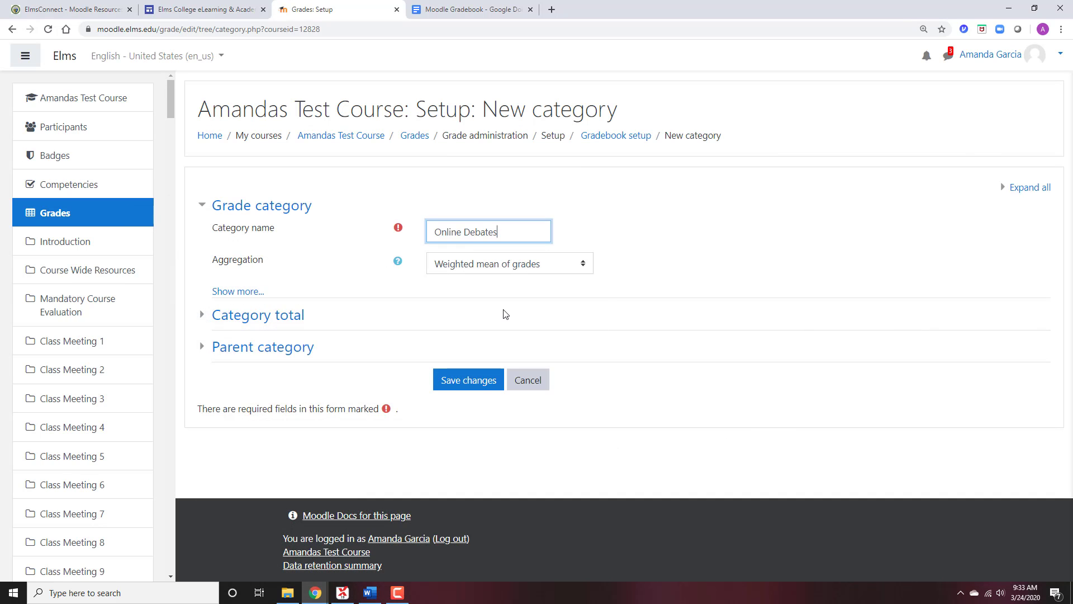
Set the Online Debates category's aggregation to Simple weighted mean of grades and save the category
click(472, 264)
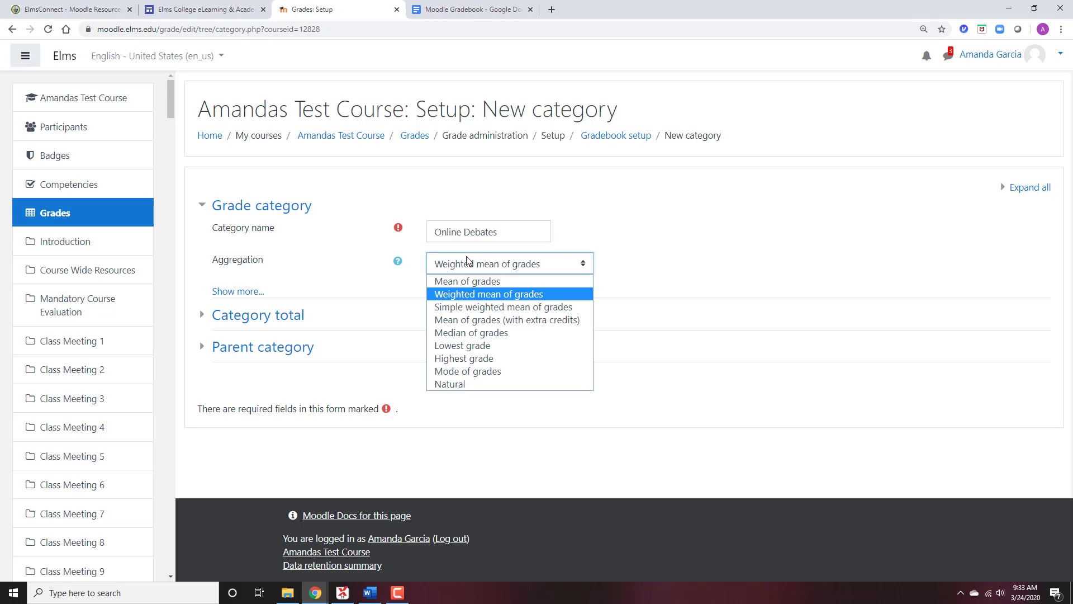
click(485, 307)
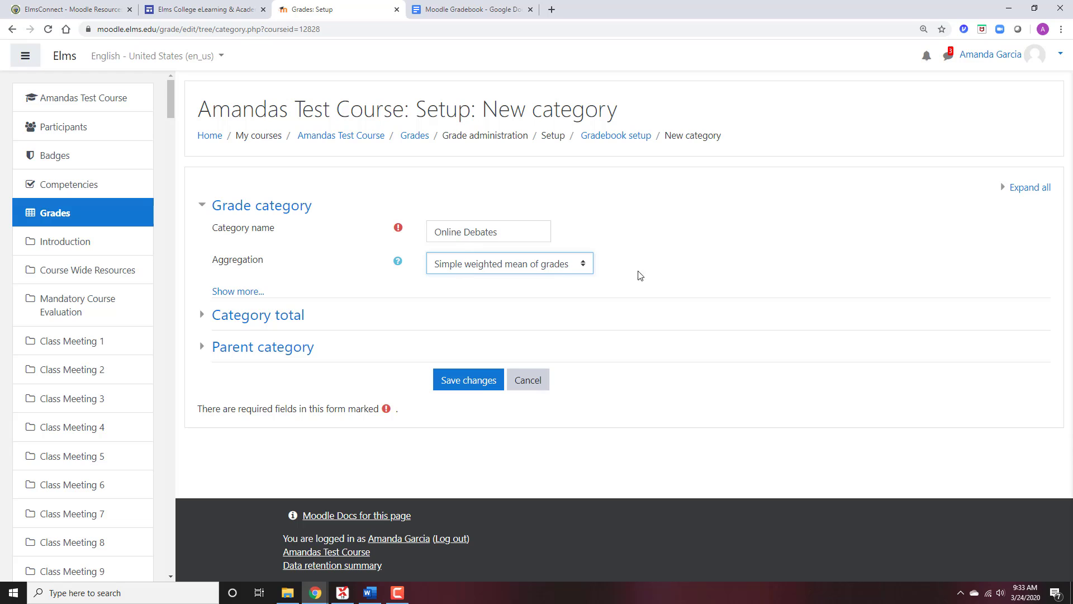
click(459, 377)
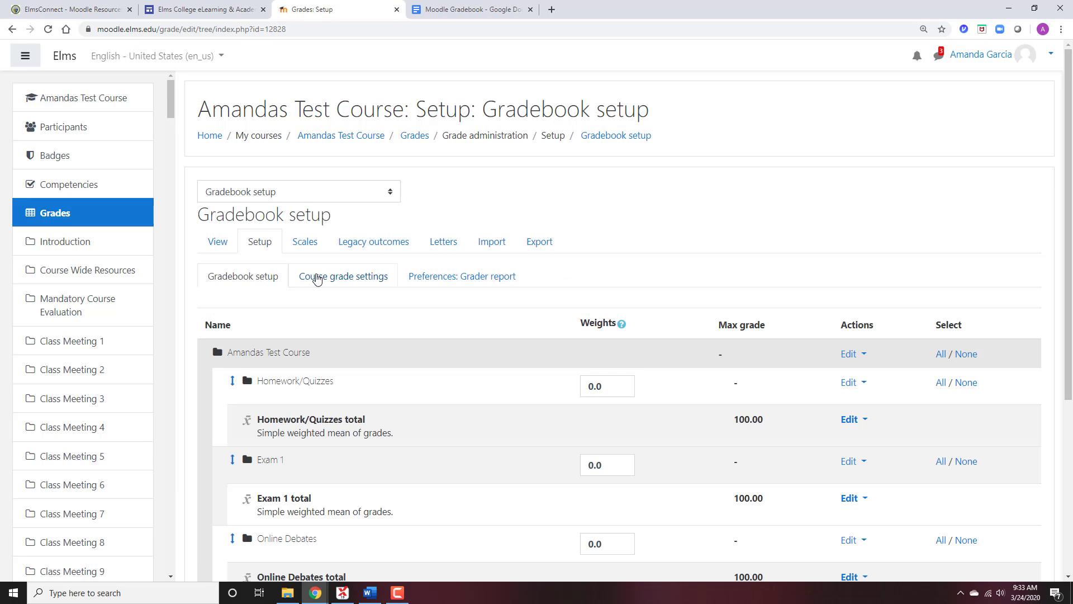
Copy Exam 2 from the grading table in the Word syllabus and start a new grade category with that name
scroll(313, 274, down, 2)
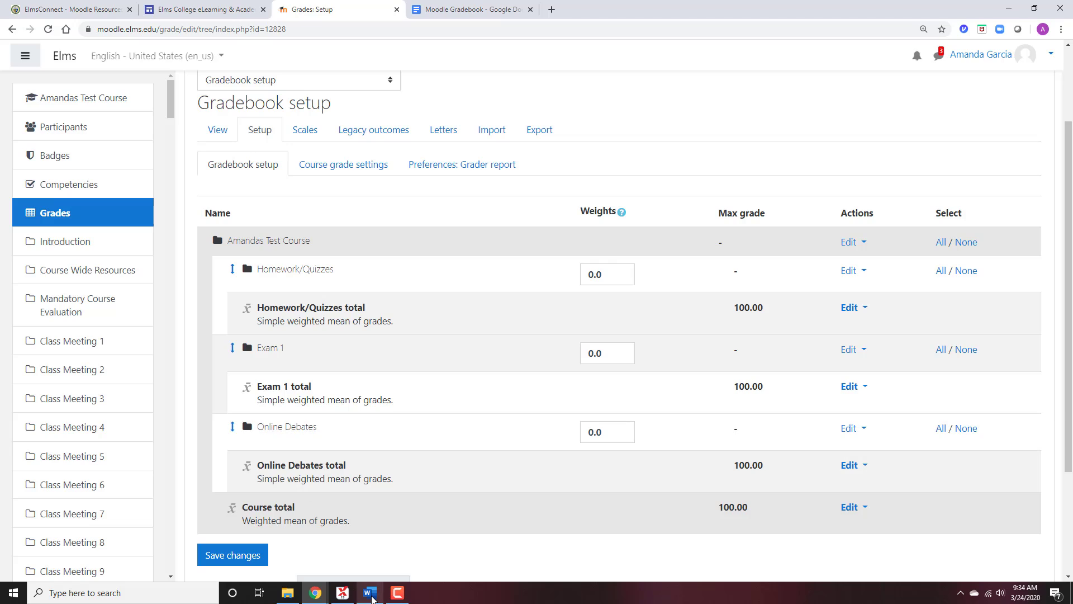
click(369, 592)
drag(631, 191, 608, 191)
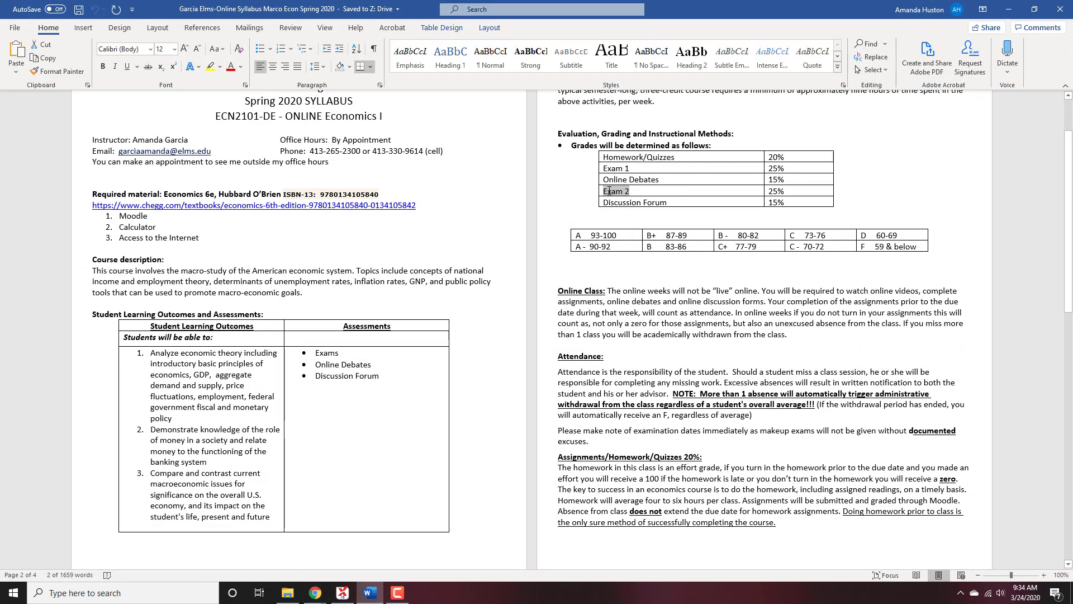
right_click(608, 191)
click(638, 216)
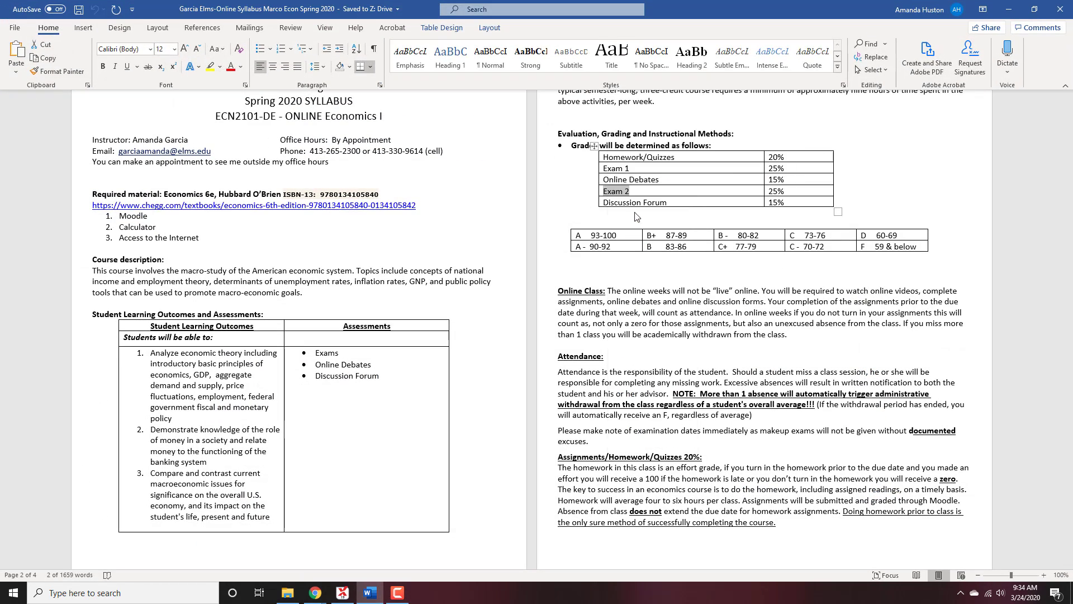
click(1009, 10)
scroll(649, 486, down, 2)
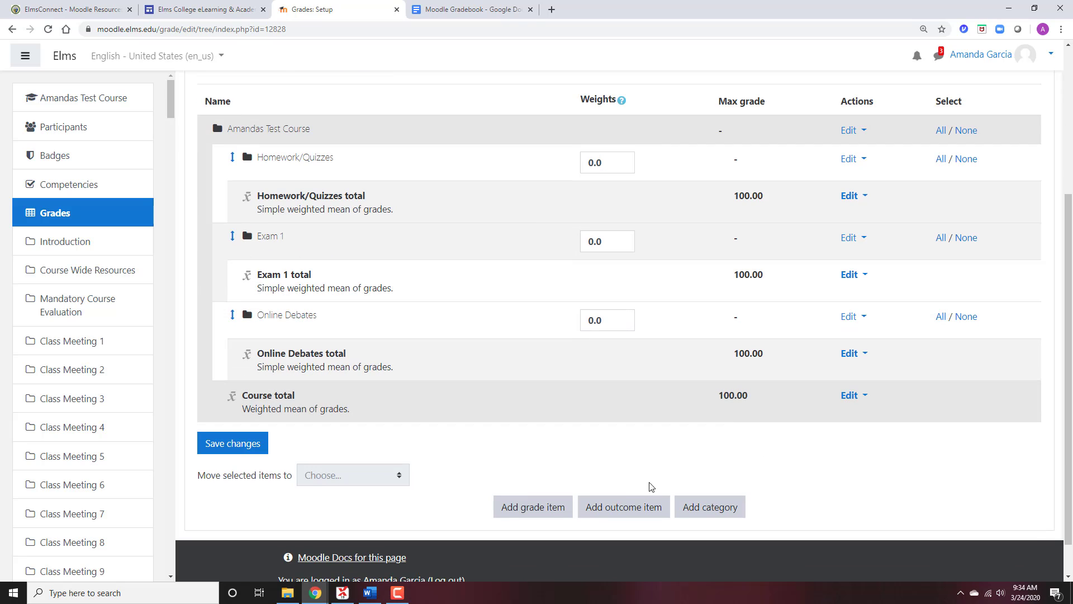
click(702, 507)
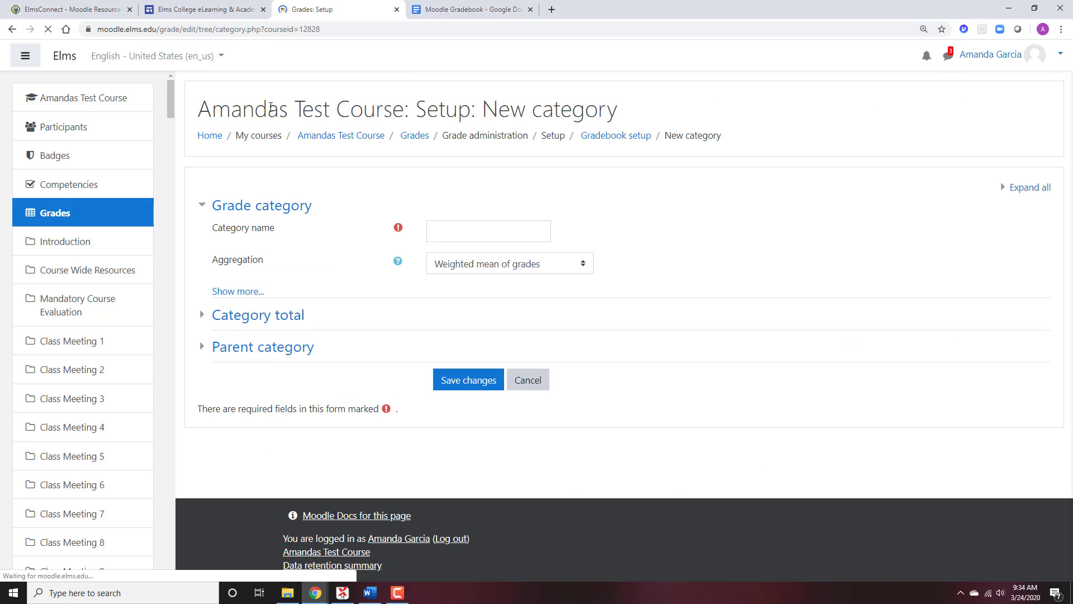
click(483, 233)
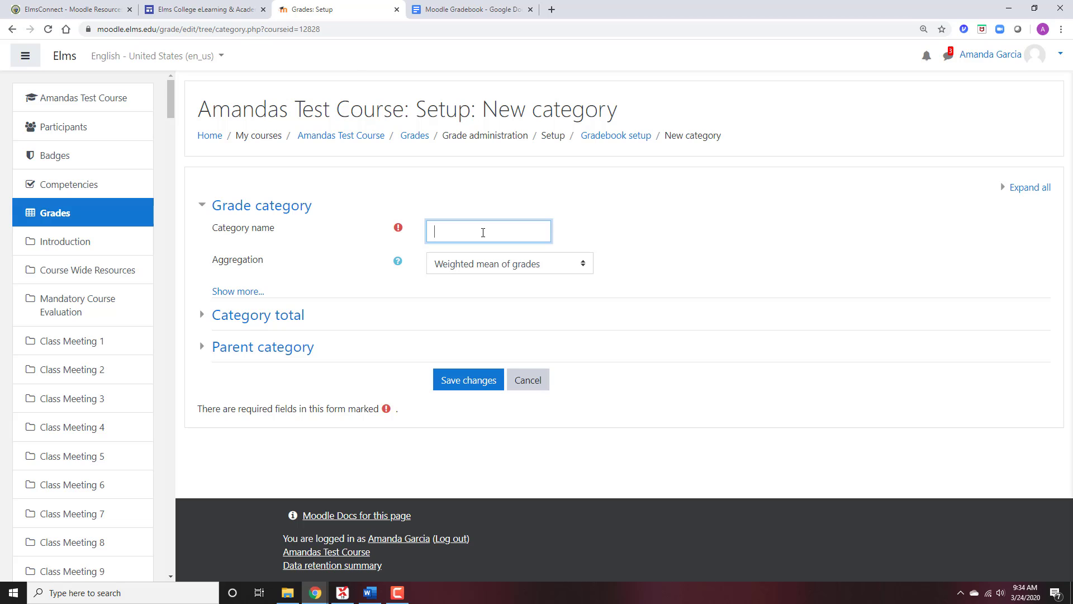
text(Exam 2)
Set the Exam 2 category's aggregation to Simple weighted mean of grades and save the category
click(490, 263)
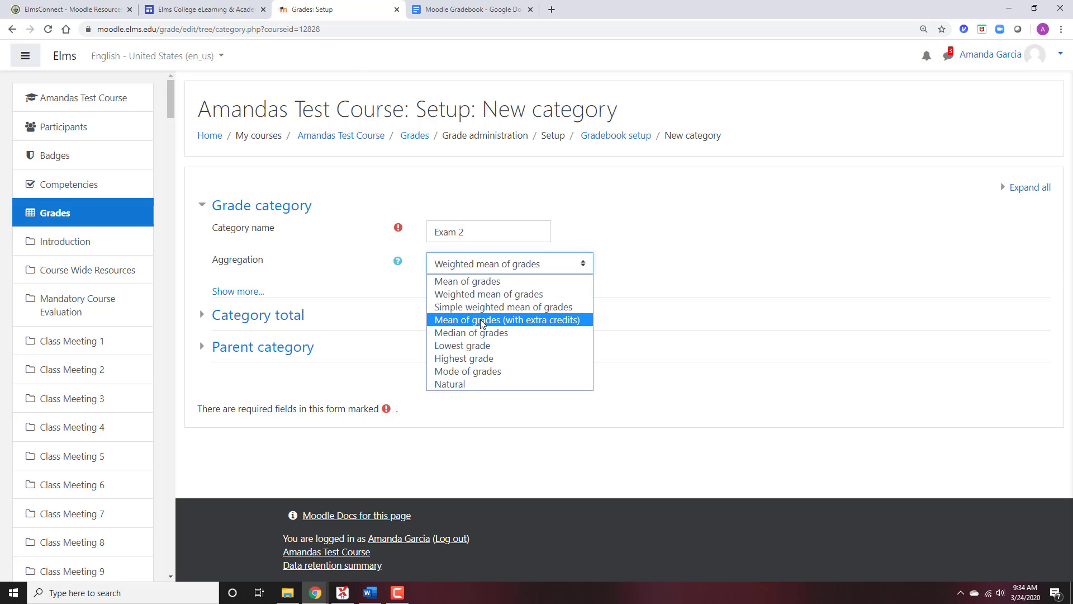
click(483, 318)
click(481, 269)
click(483, 306)
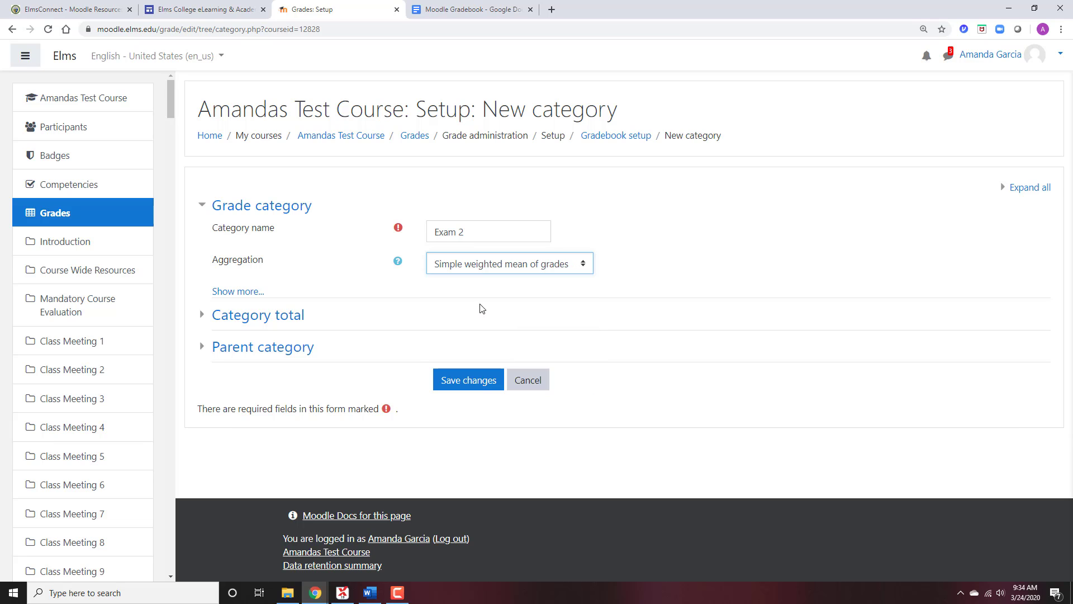
click(467, 381)
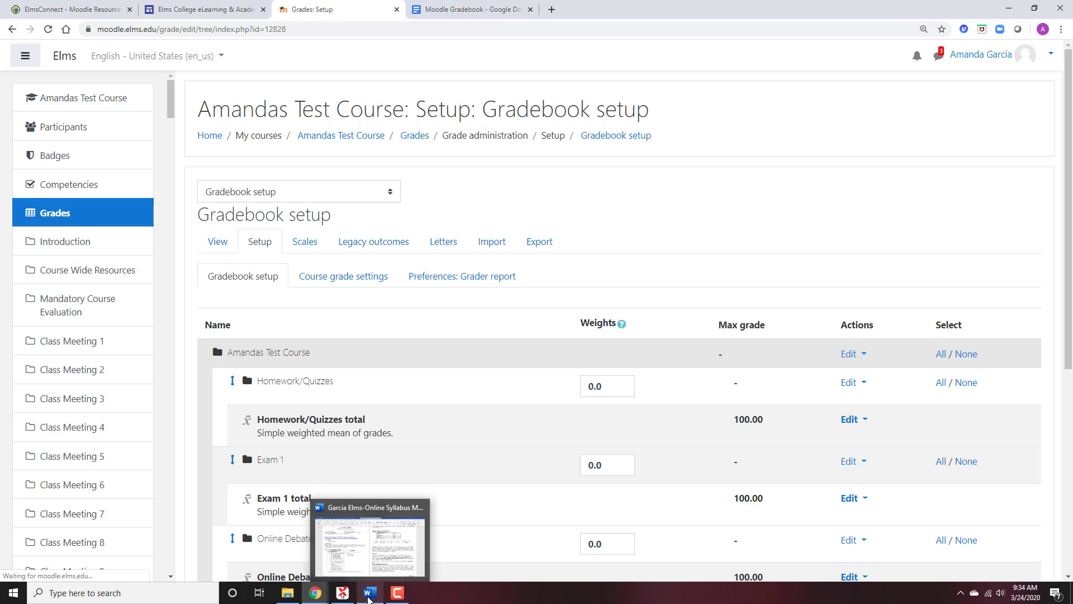
Copy Discussion Forum from the Word syllabus's grading table and start a new grade category named Discussion Forums
click(369, 592)
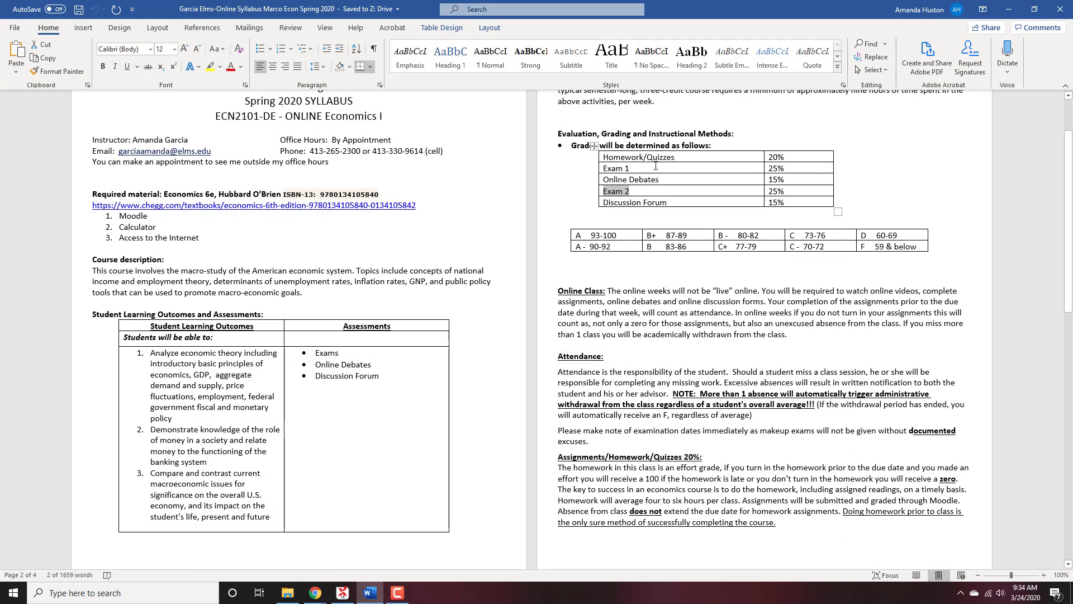
drag(669, 203, 618, 203)
right_click(618, 202)
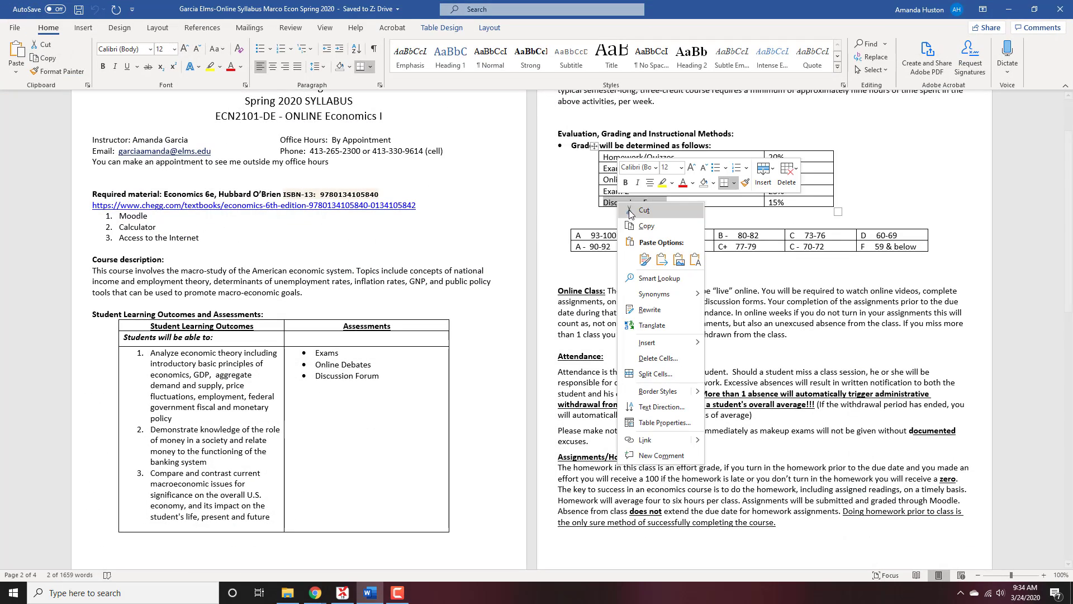
click(632, 226)
click(316, 593)
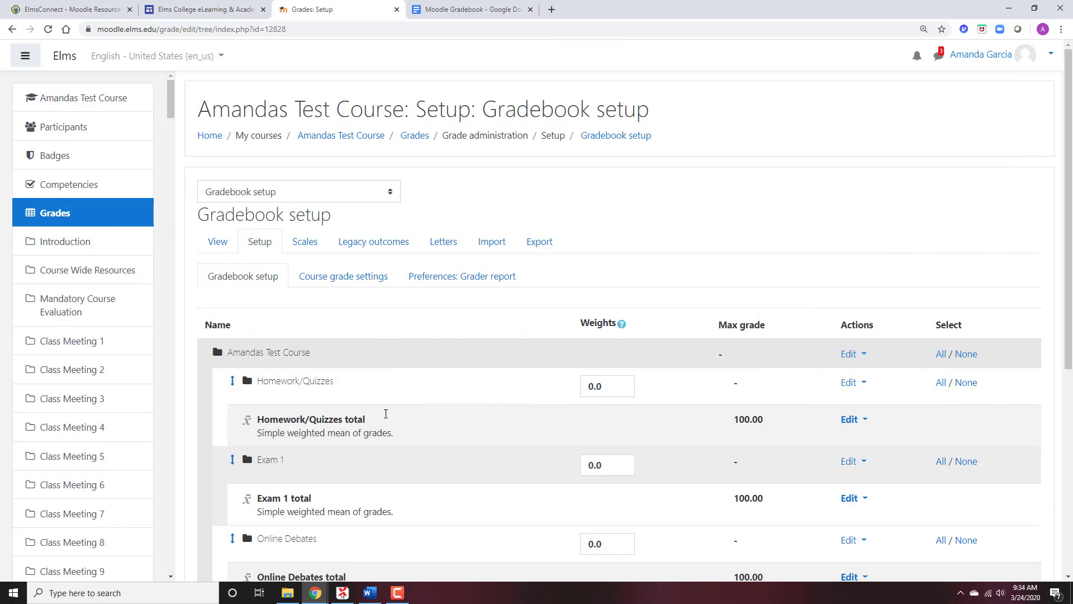
scroll(593, 386, down, 3)
scroll(696, 483, down, 3)
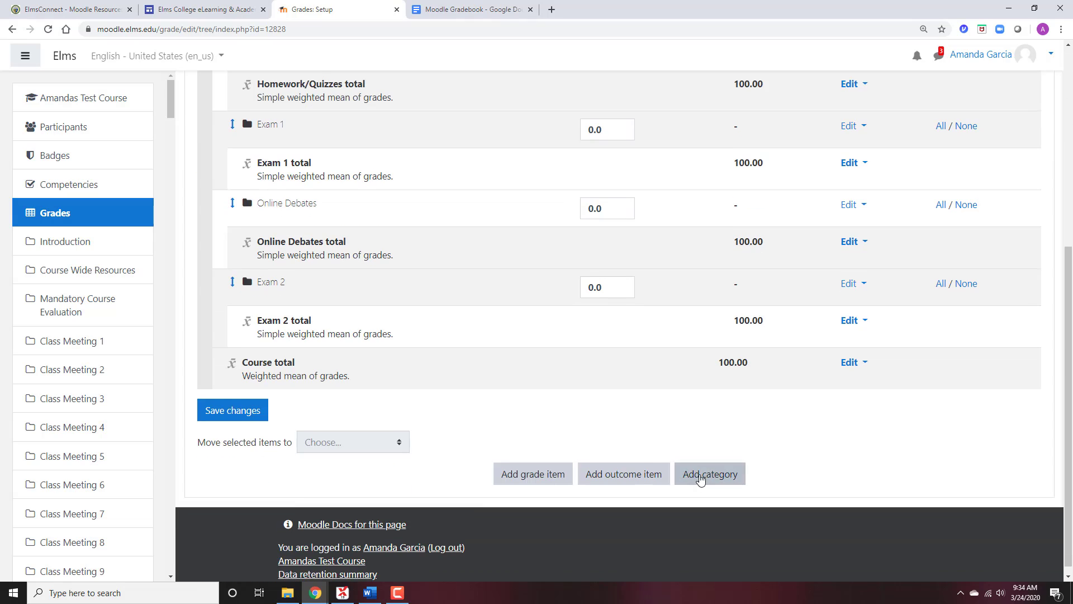
click(700, 474)
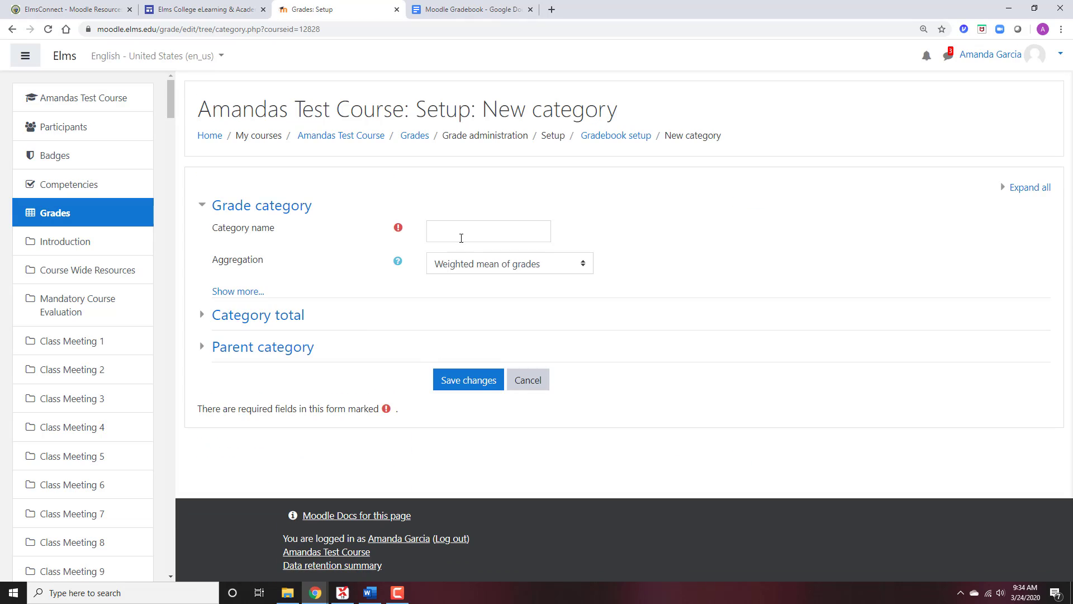
click(461, 237)
key(ctrl+v)
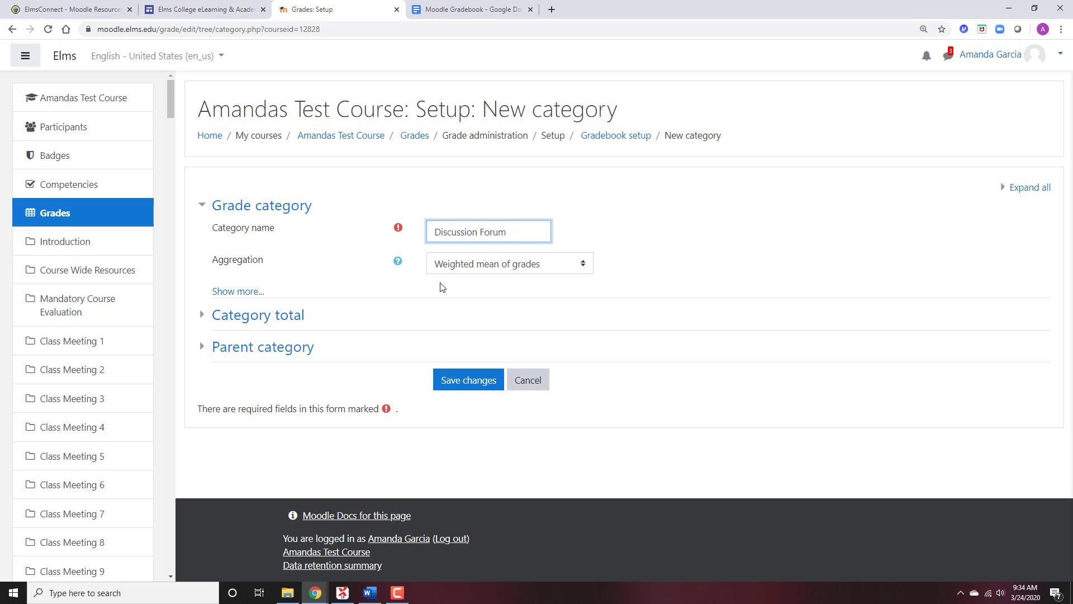
text(s)
Set the Discussion Forums category's aggregation to Simple weighted mean of grades and save the category
click(476, 265)
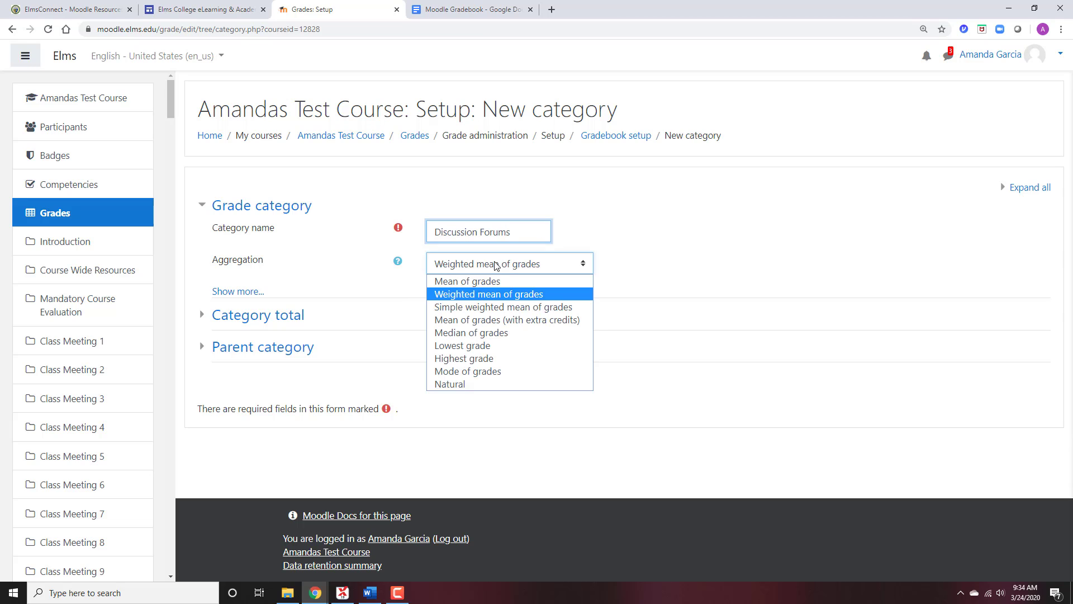
click(485, 305)
click(463, 374)
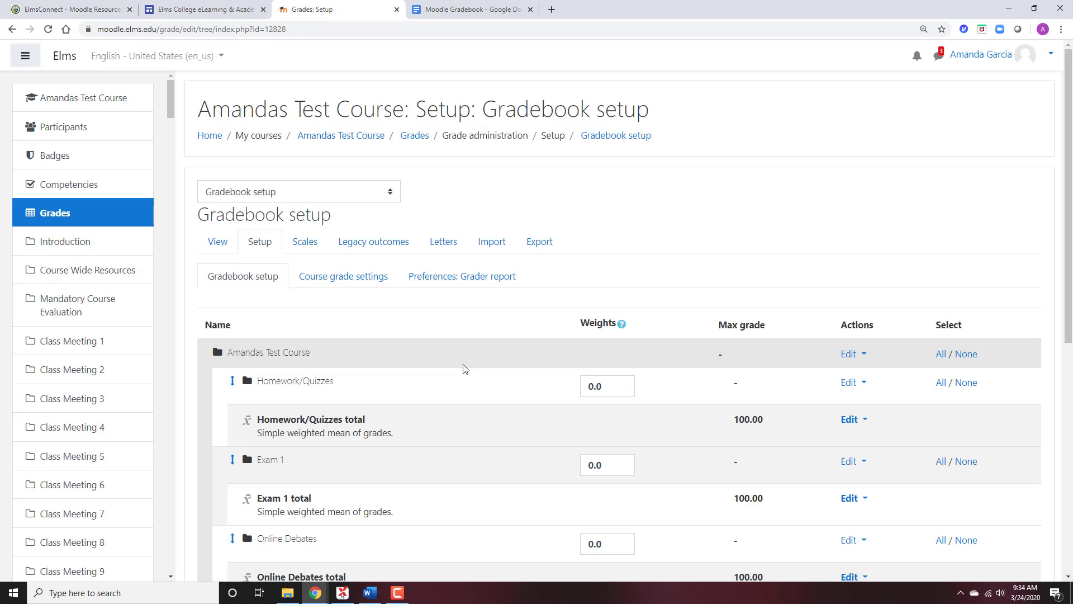
Review the gradebook's category list and check the category percentages in the Word syllabus's grading table
scroll(463, 368, down, 3)
scroll(463, 369, down, 2)
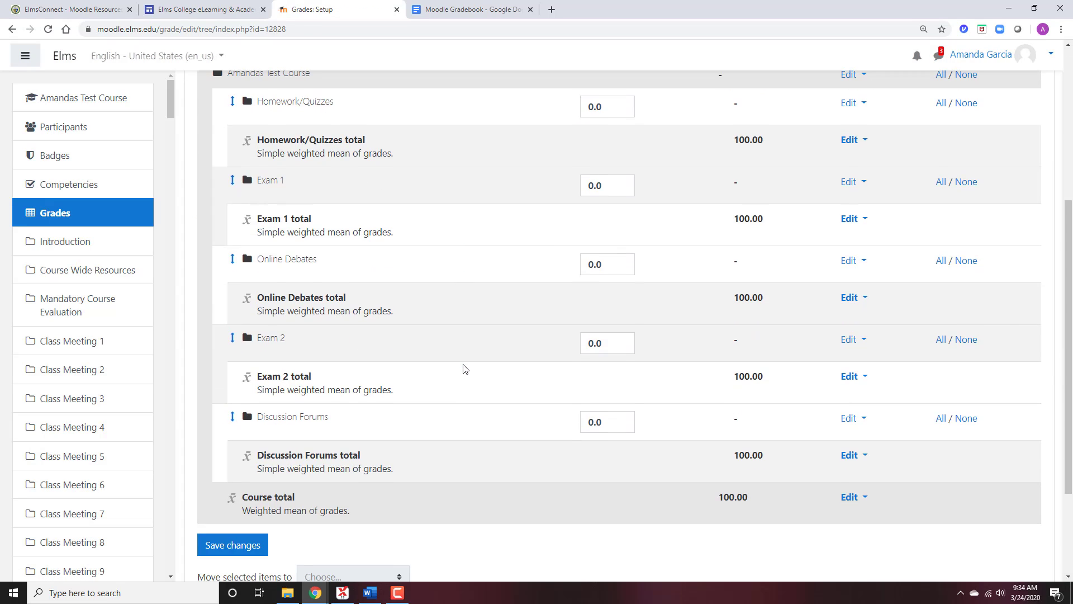
scroll(464, 363, down, 1)
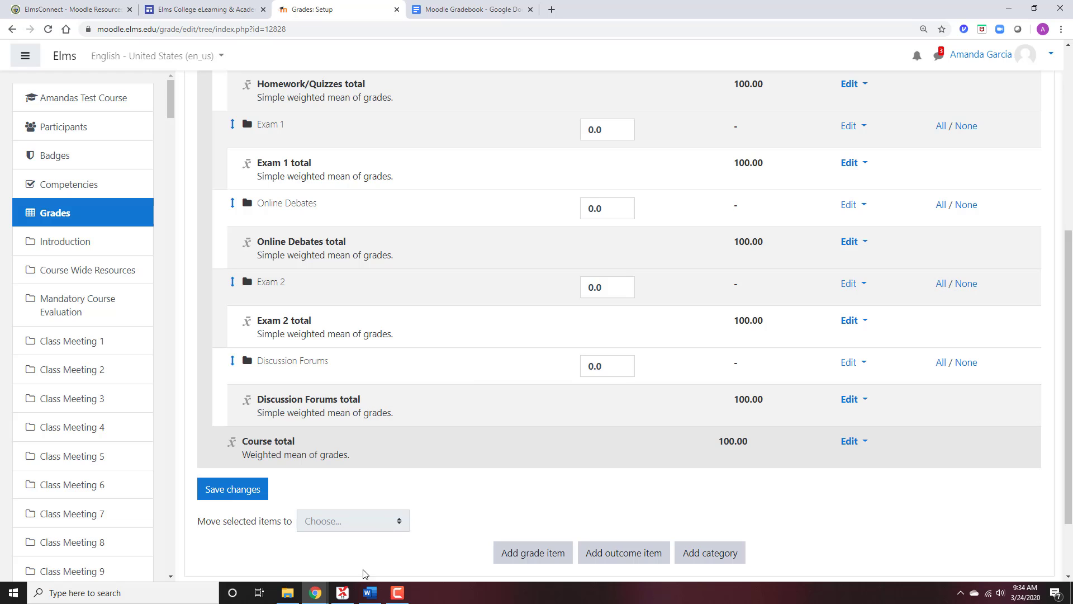
scroll(347, 388, down, 1)
click(377, 595)
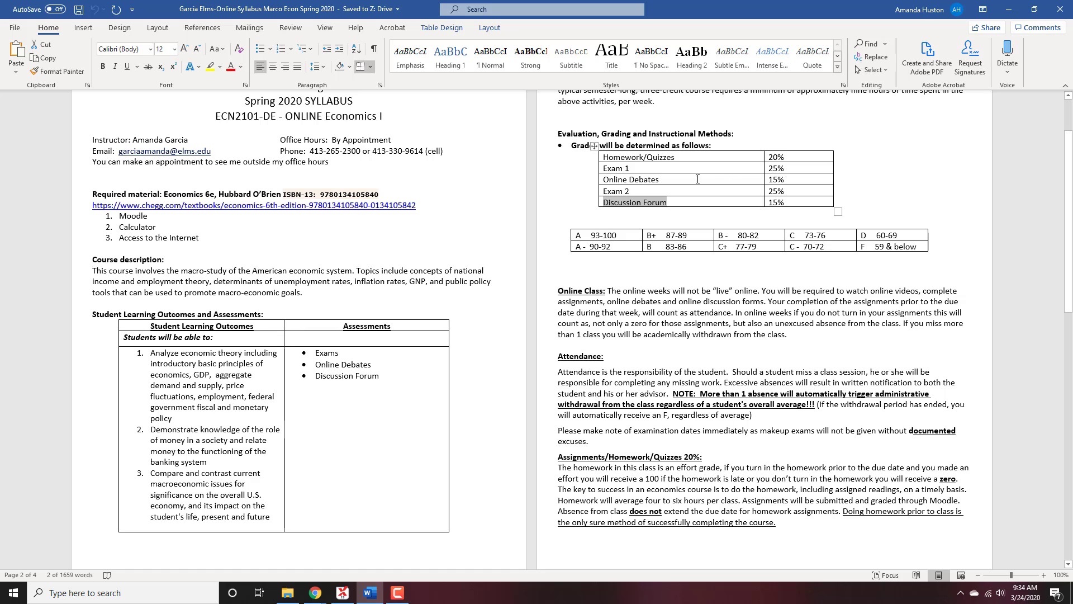
click(1017, 9)
scroll(682, 157, up, 3)
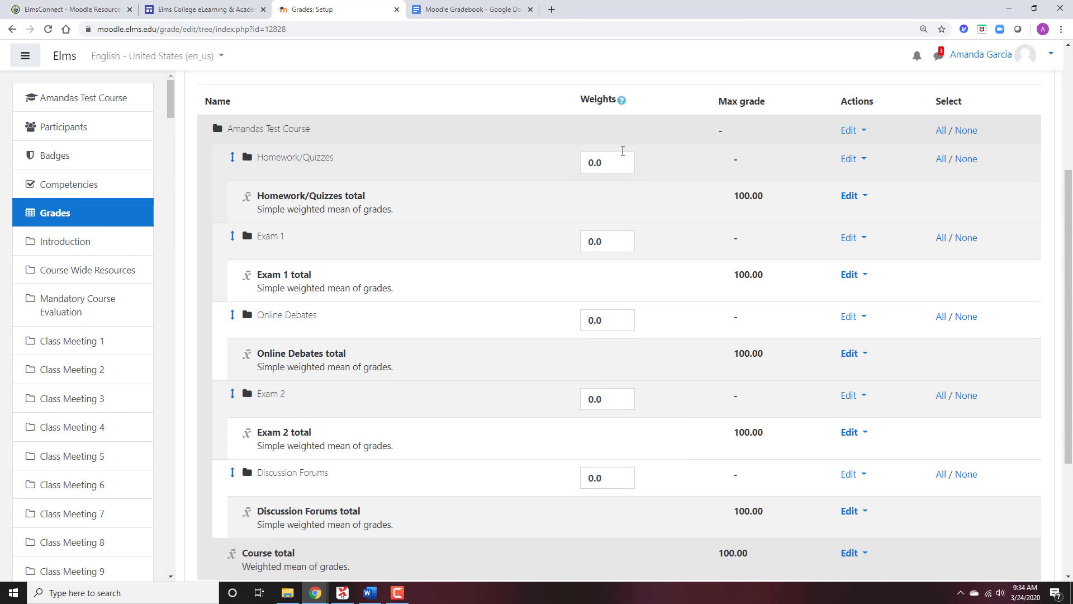
Set the category weights to 0.2 for Homework/Quizzes, 0.25 for Exam 1 and 0.15 for Online Debates
click(618, 159)
text(2)
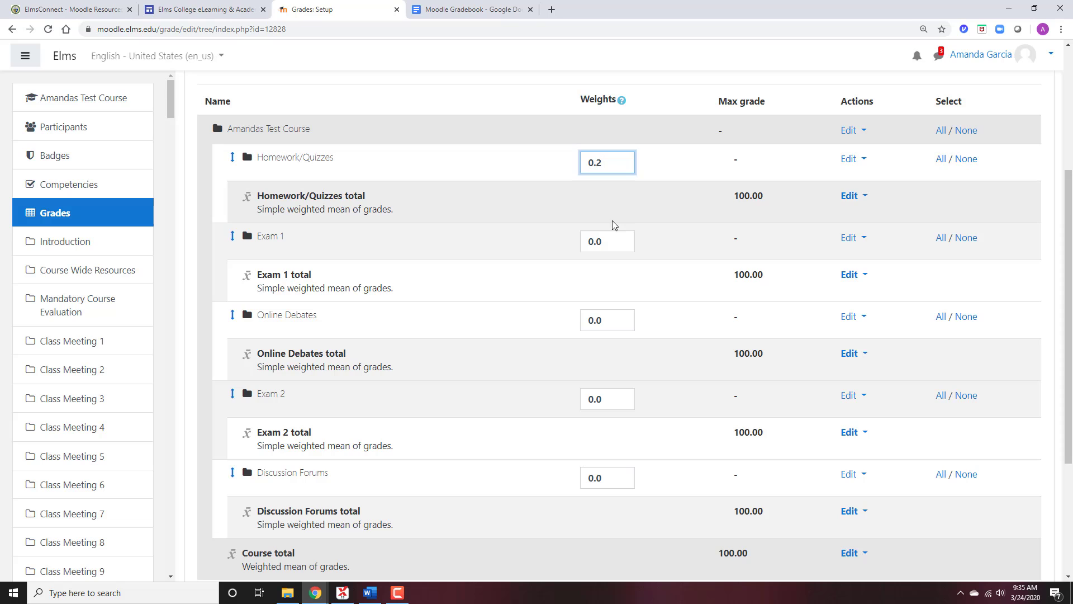
click(610, 234)
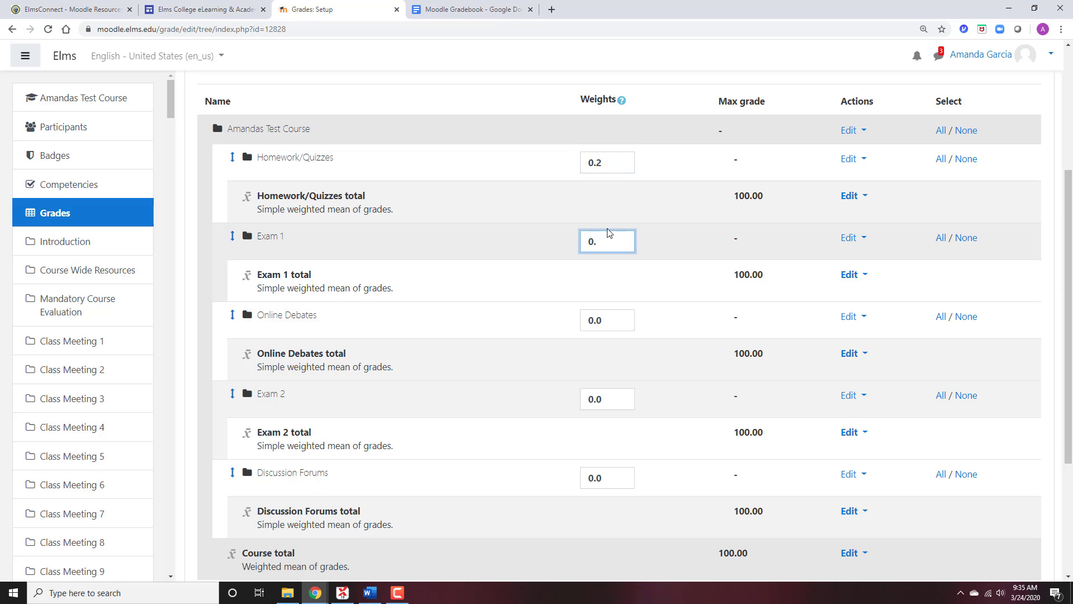
click(605, 319)
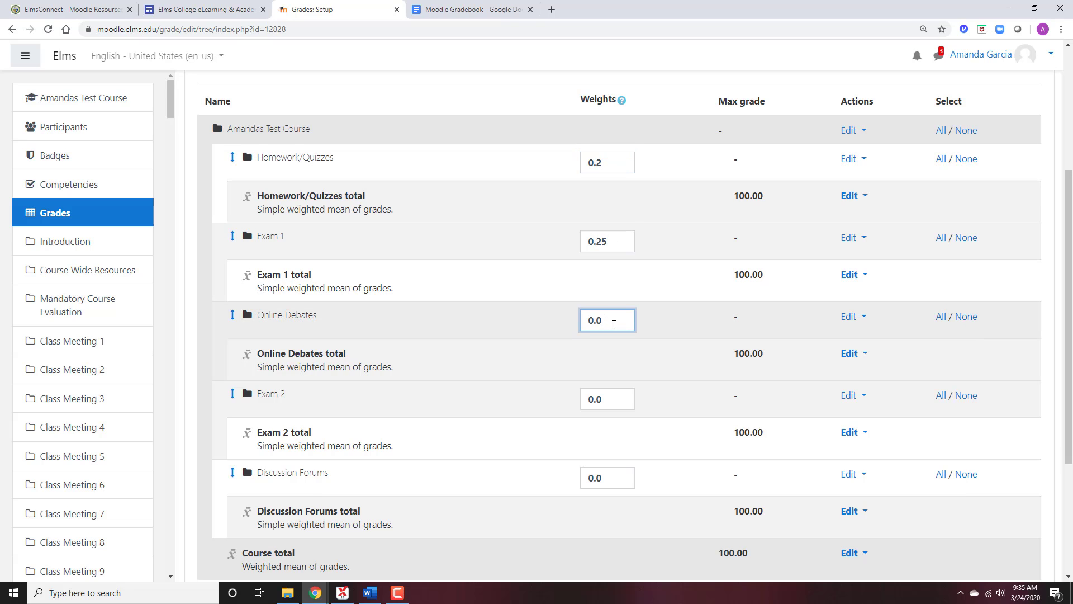
text(15)
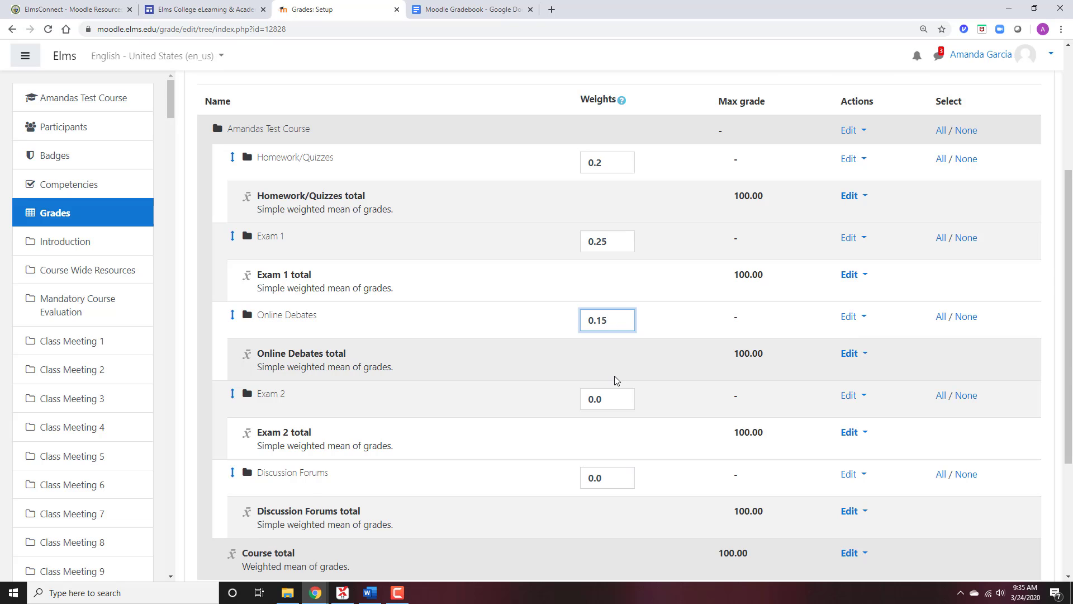
Set the weights to 0.25 for Exam 2 and 0.15 for Discussion Forums, and save the gradebook changes
click(610, 404)
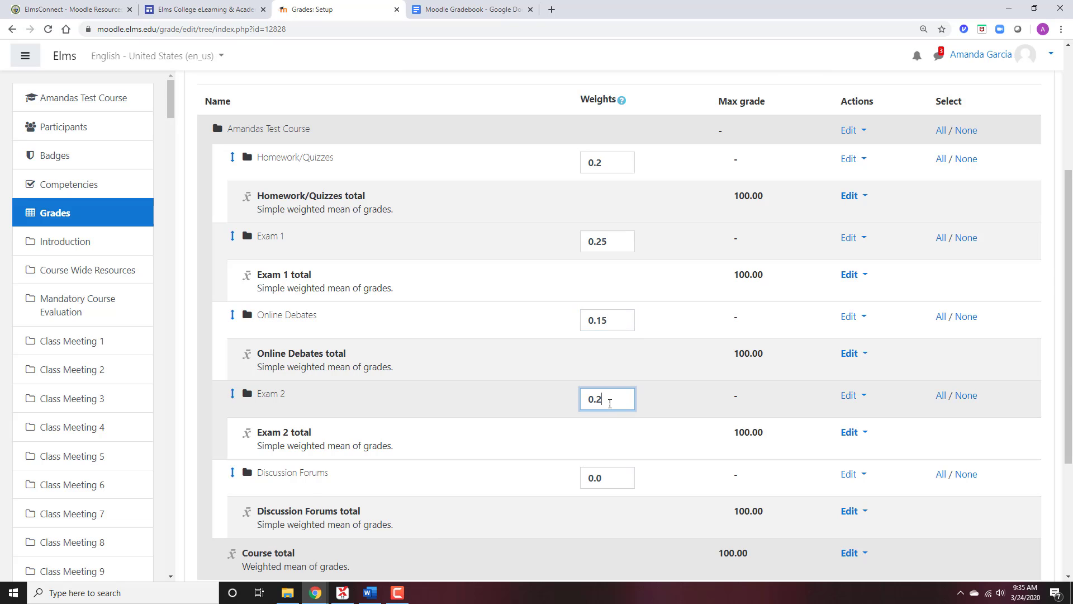
click(629, 474)
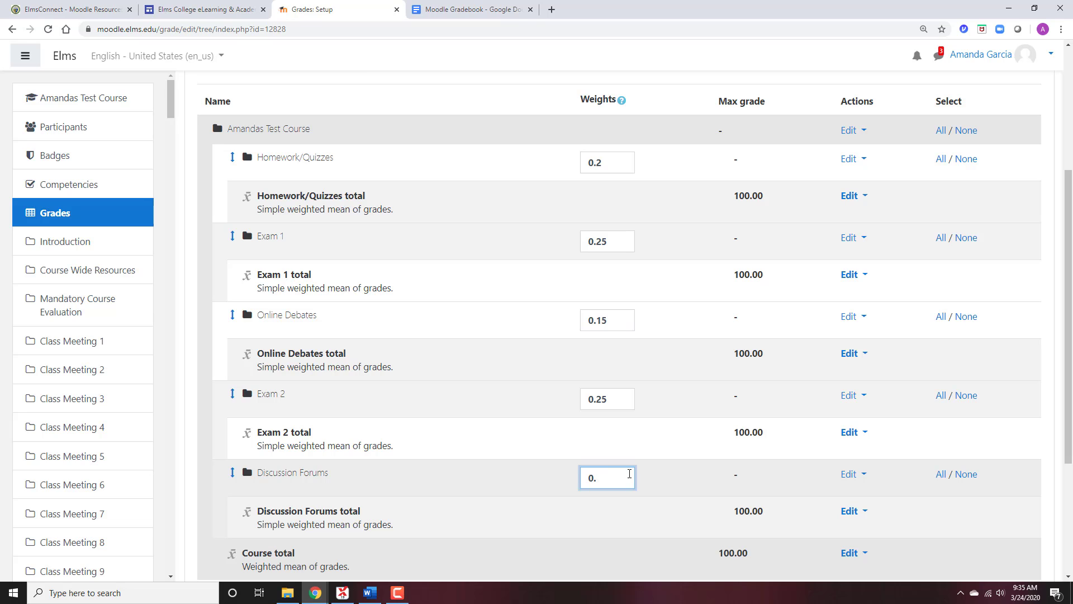
scroll(625, 372, down, 3)
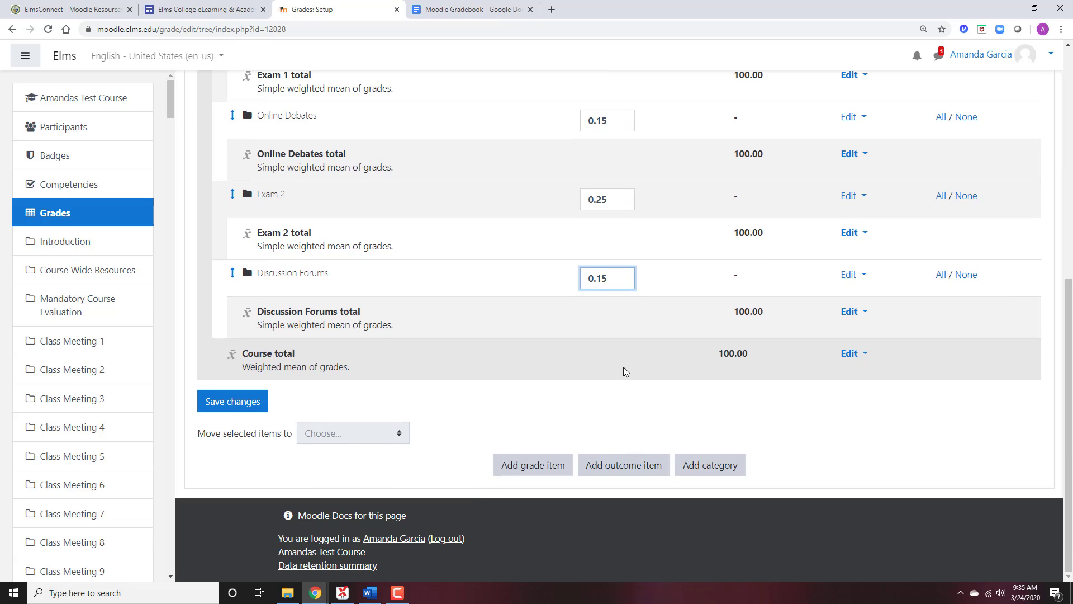
click(229, 402)
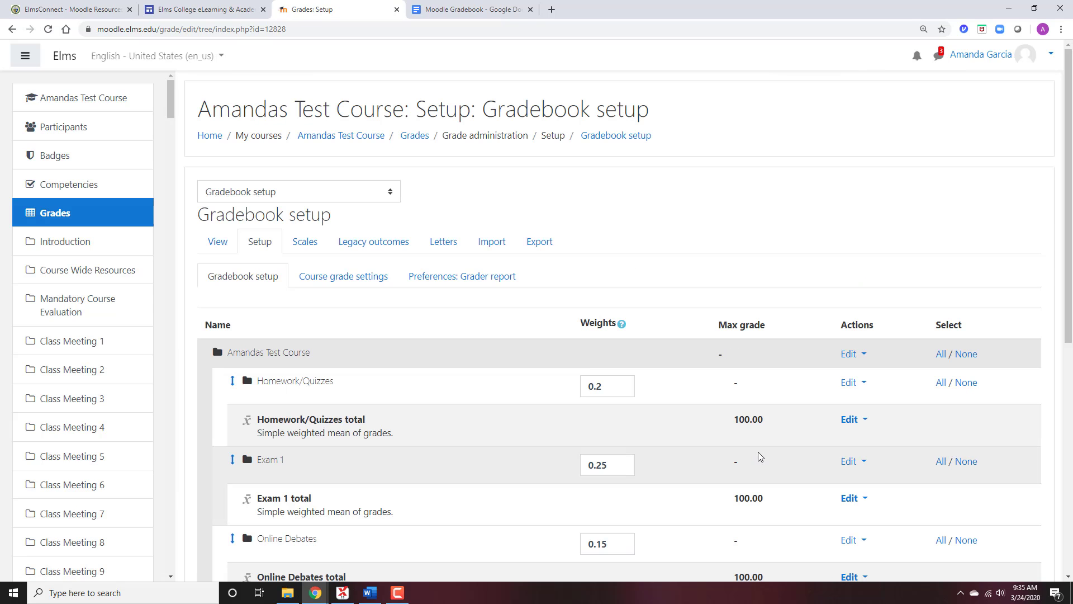
Open the grader report and examine how the new grade categories are laid out
scroll(756, 429, down, 2)
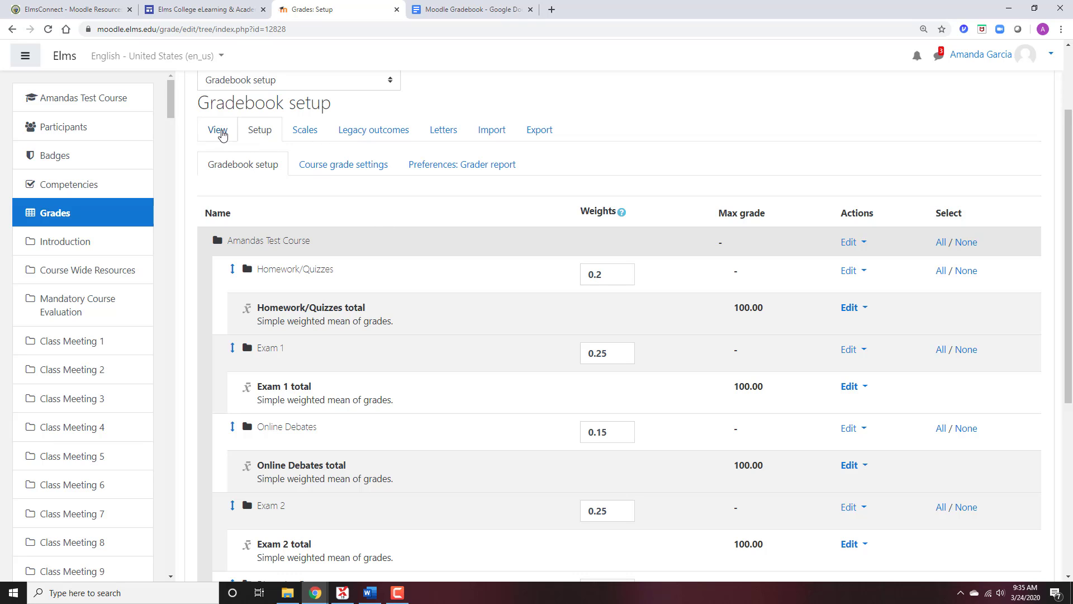
click(222, 131)
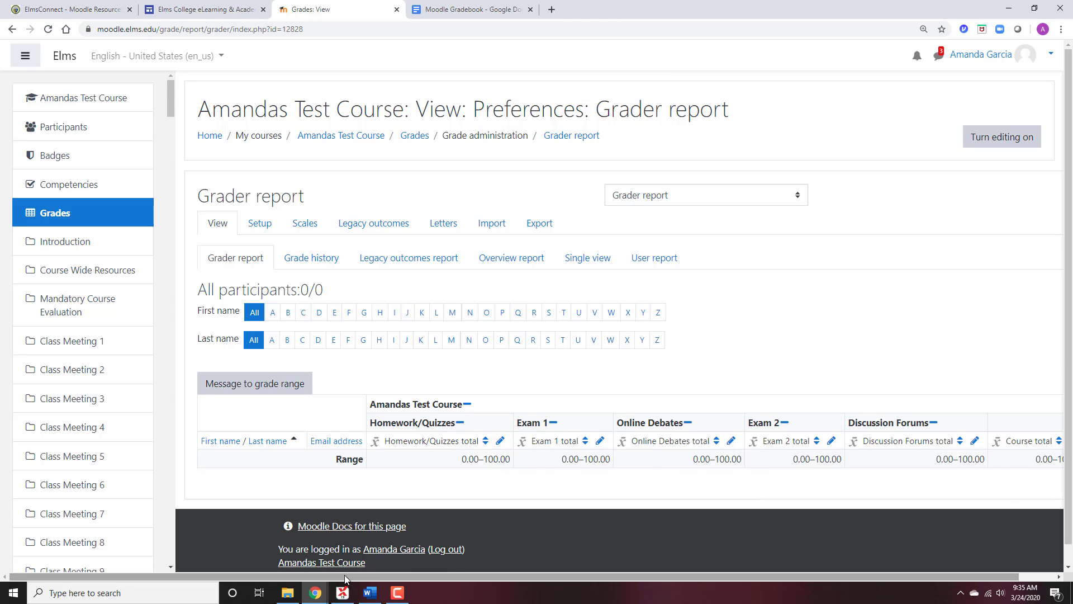
mouse_move(344, 574)
mouse_down()
mouse_move(569, 600)
mouse_move(364, 576)
mouse_up()
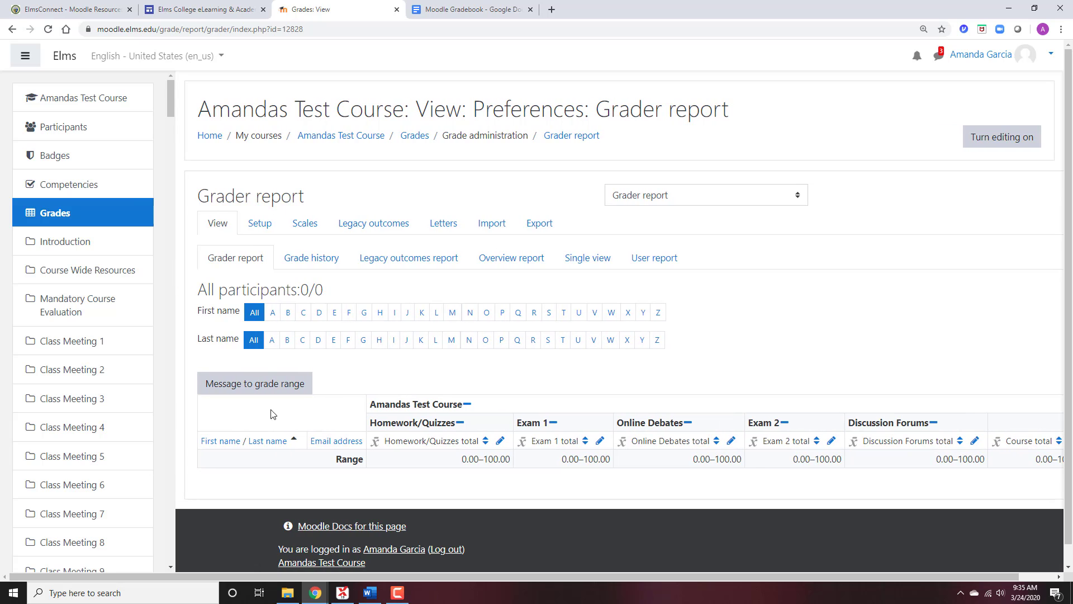
Return to the course's main page and expand the Class Meeting 1 section
click(67, 100)
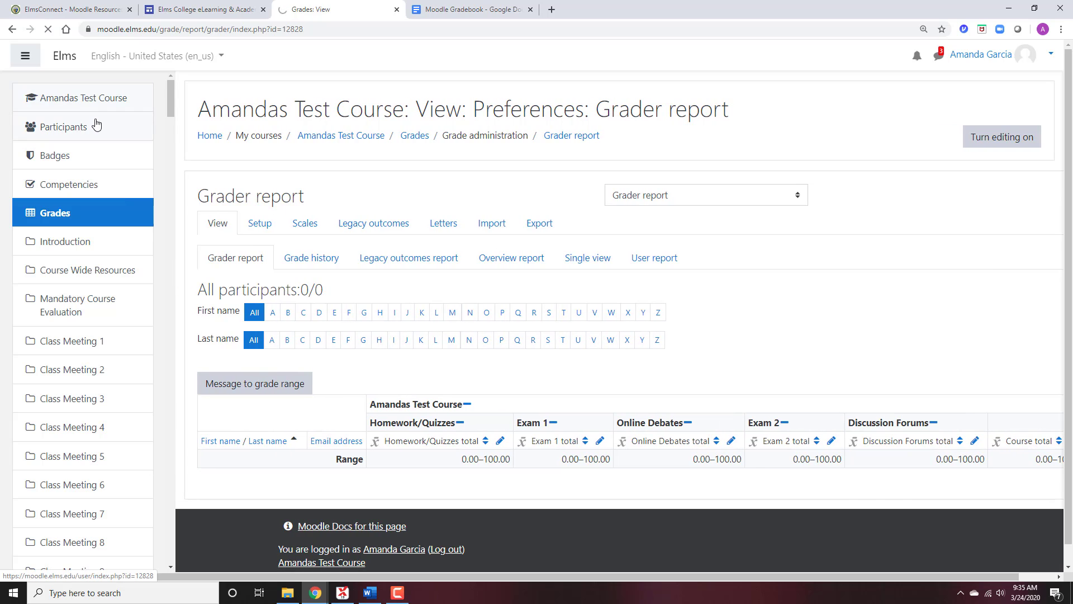
scroll(249, 231, down, 5)
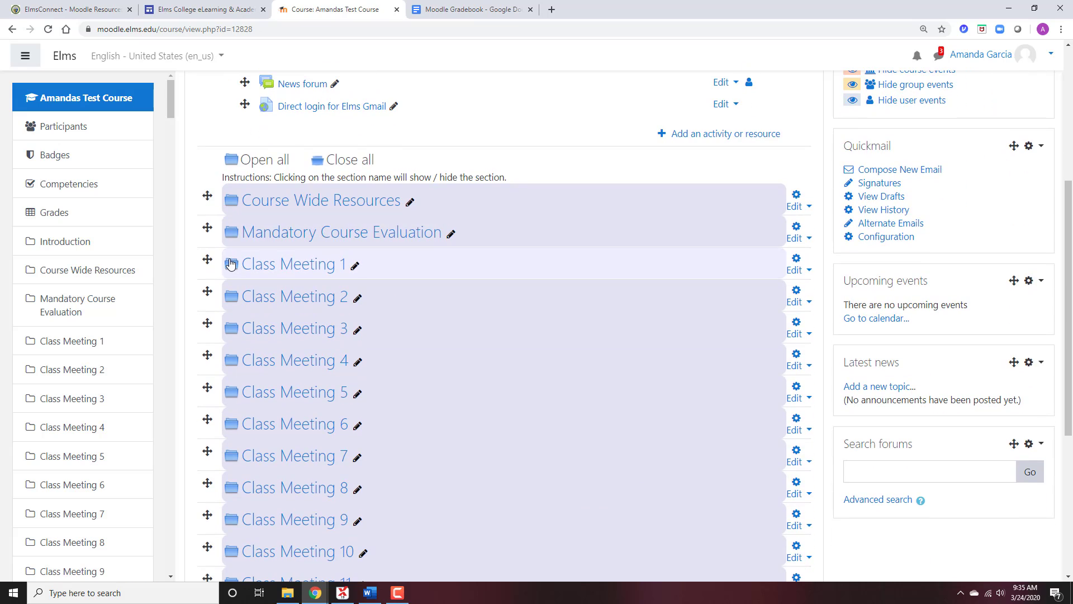
click(232, 263)
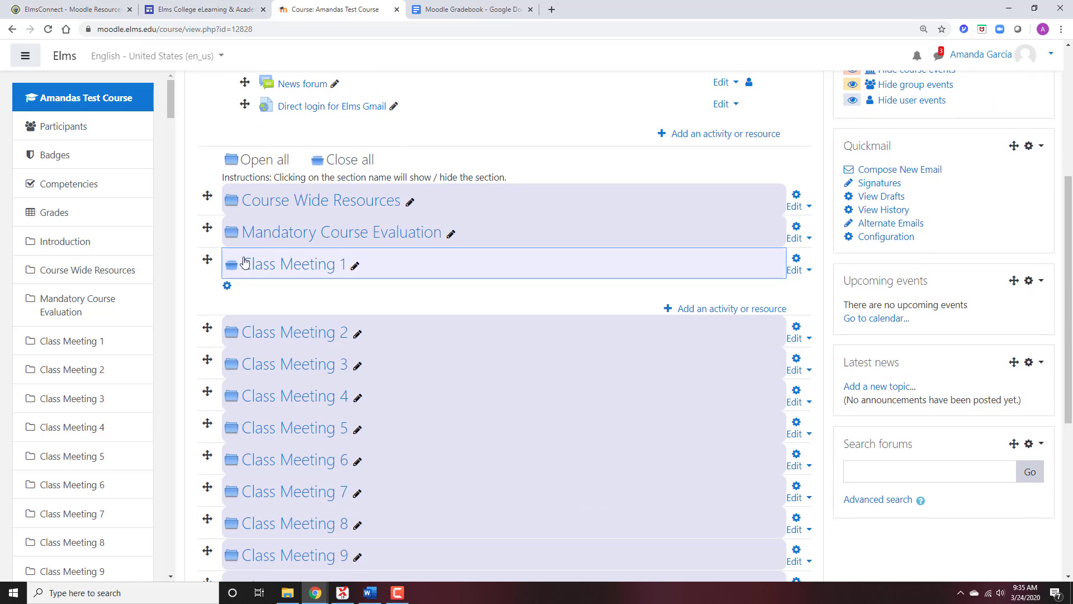
click(733, 311)
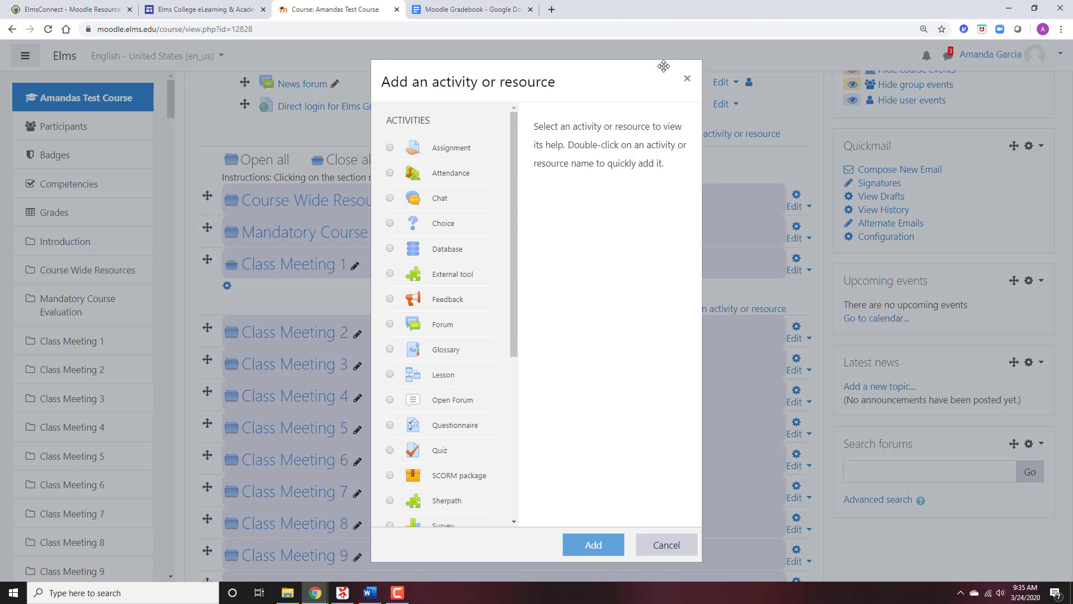
click(688, 78)
double_click(249, 264)
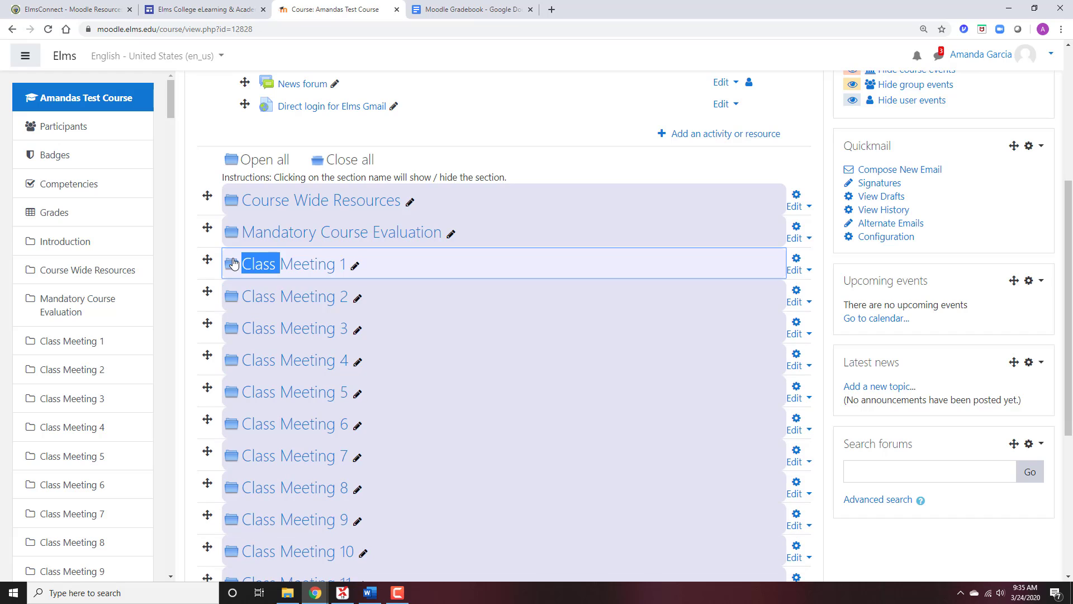
Start adding a new Assignment activity to the Class Meeting 1 section
click(725, 311)
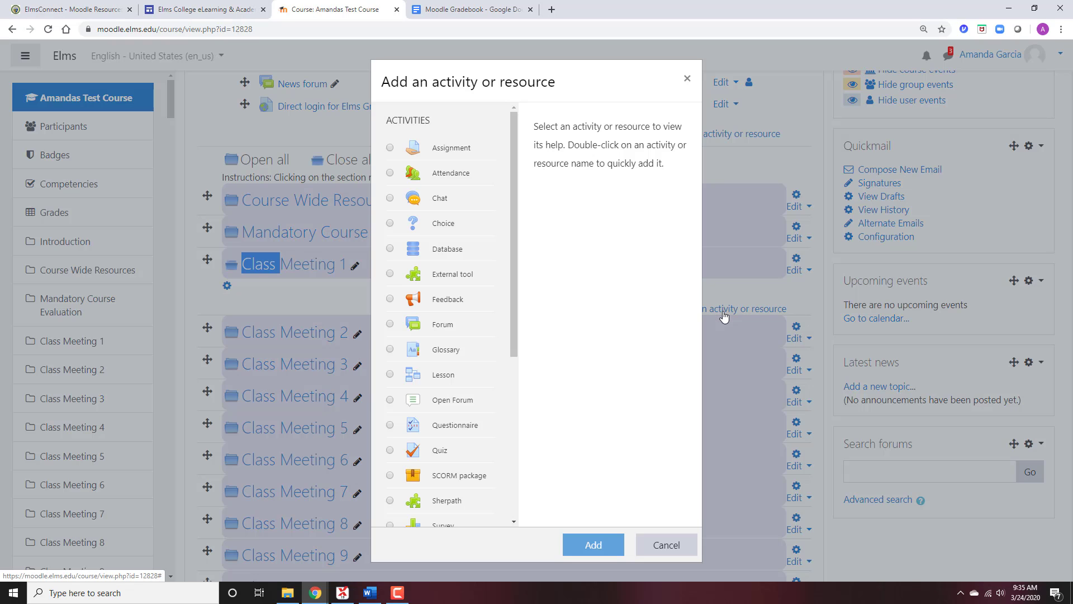
click(441, 148)
click(592, 545)
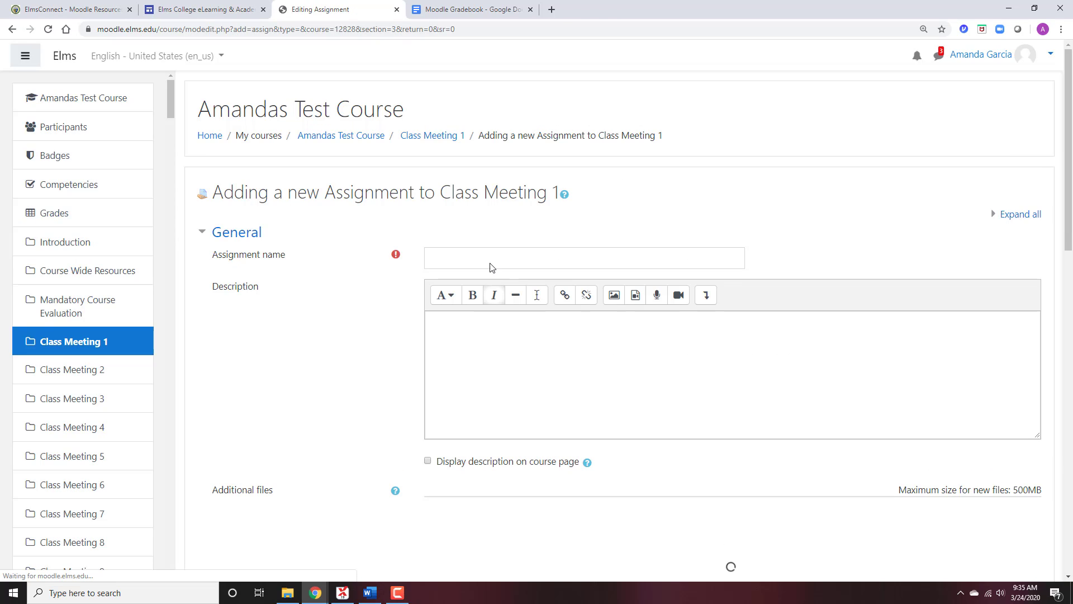
Search the web in a new browser tab for "podcast on economy corona coronavirus"
click(558, 12)
text(pod)
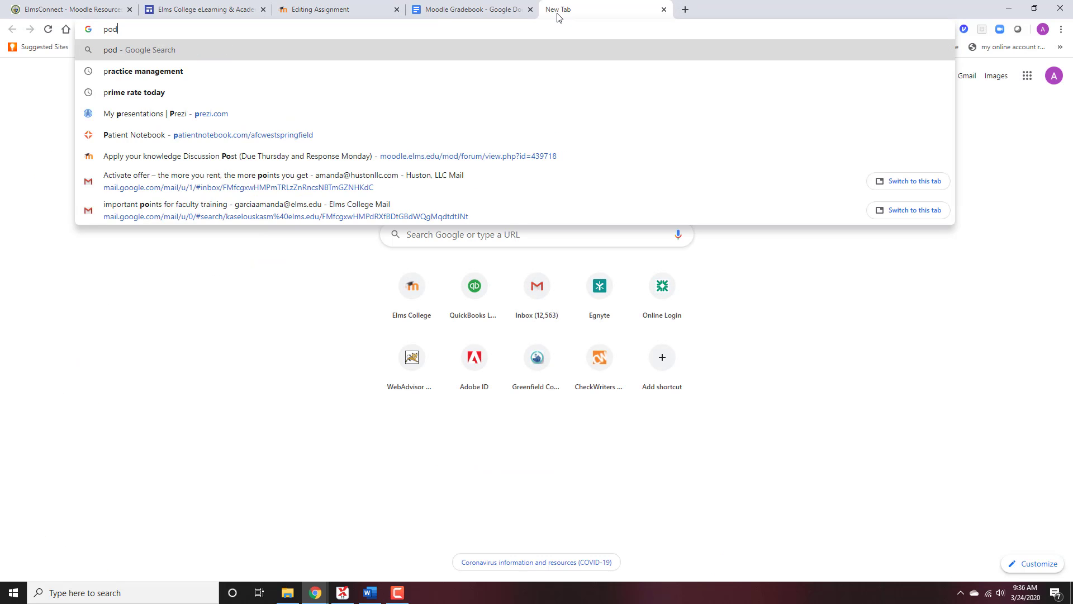
text(cast on )
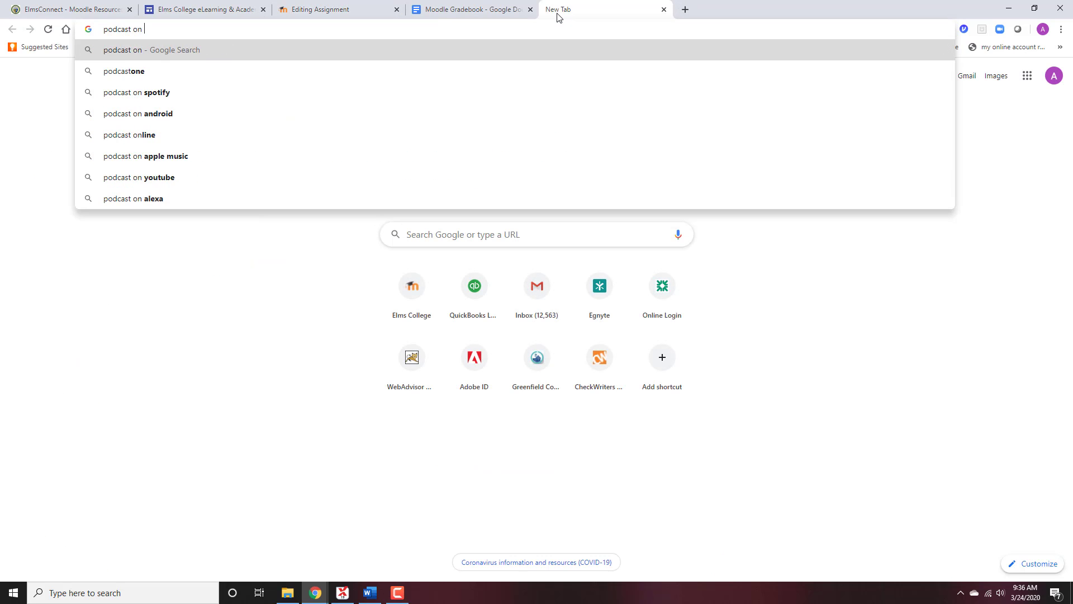
text(econom)
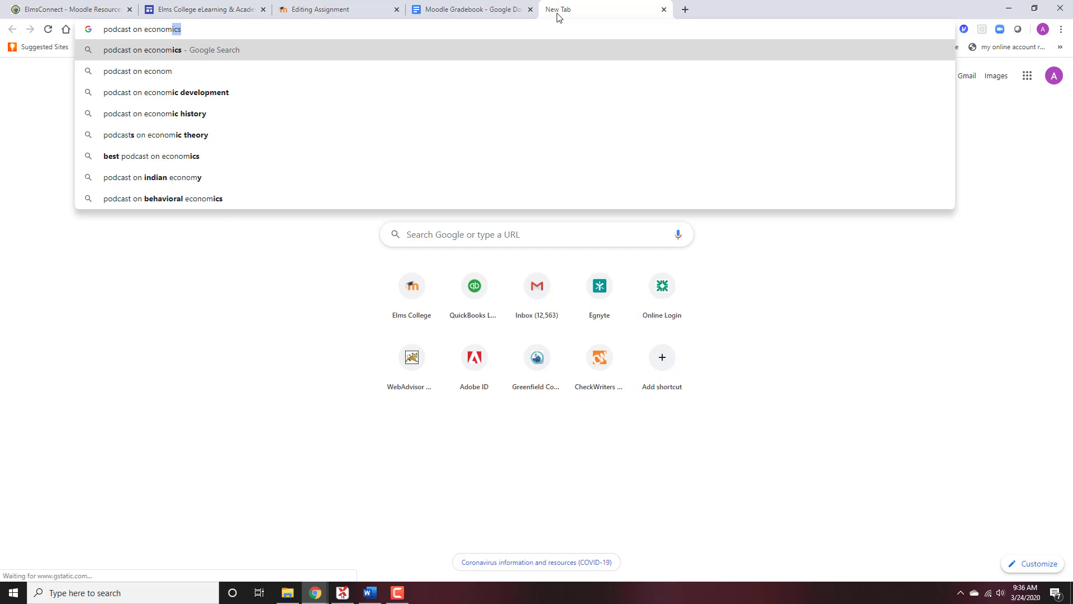
text(y coron)
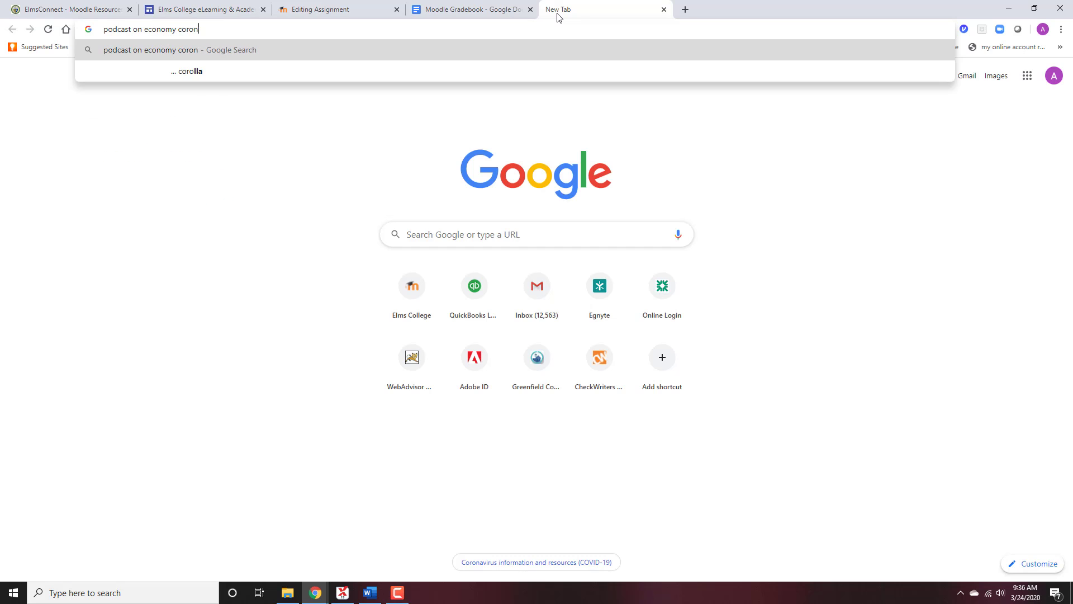
text(a vir)
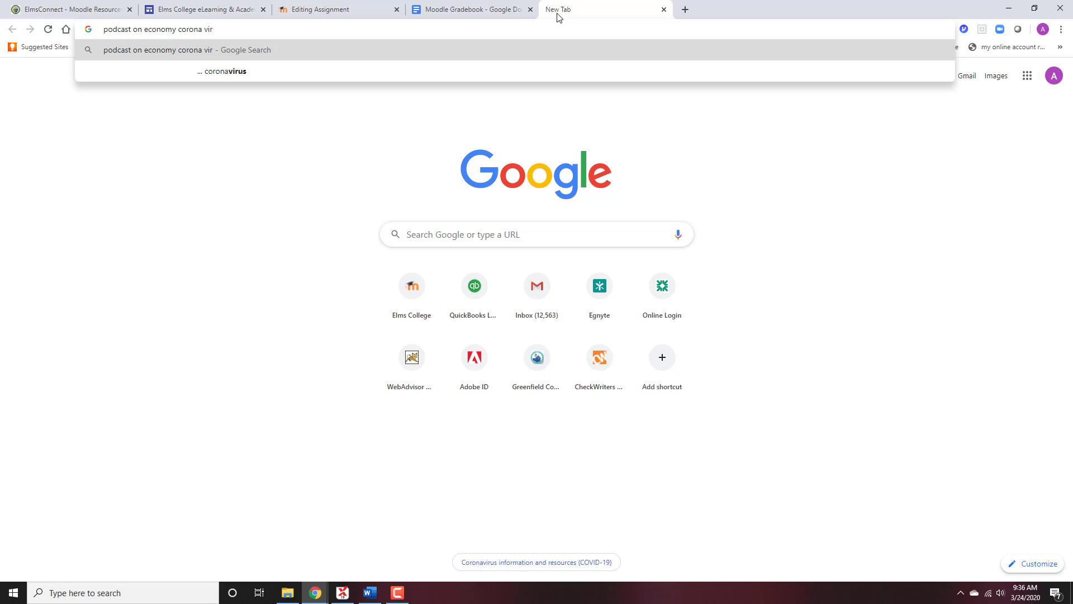
key(Down)
key(Return)
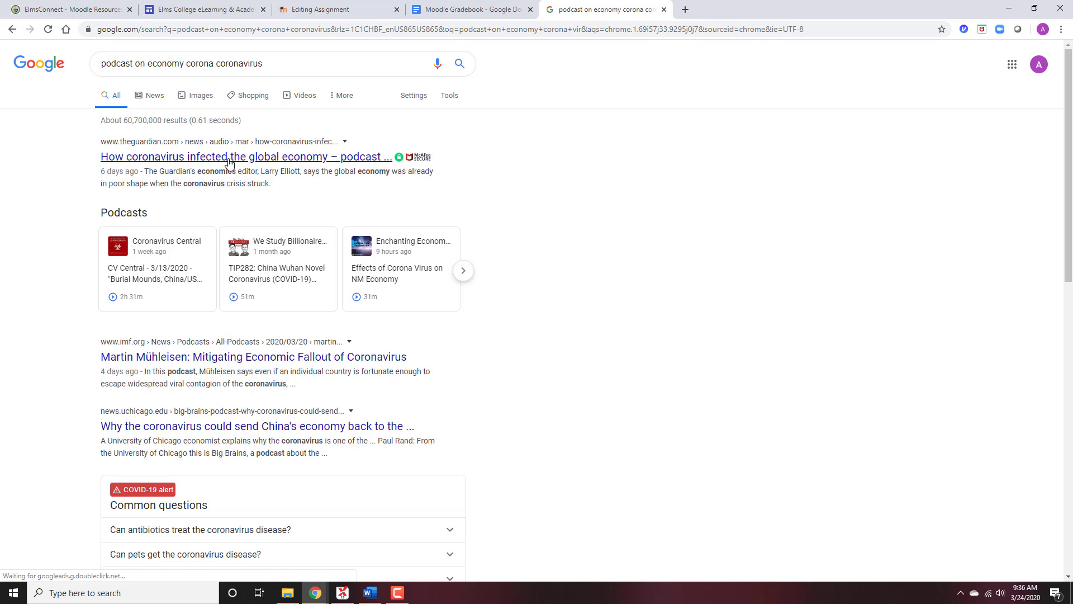
Look through the podcast search results, check the Oregon Beat Check podcast page and return to the results
scroll(768, 261, down, 2)
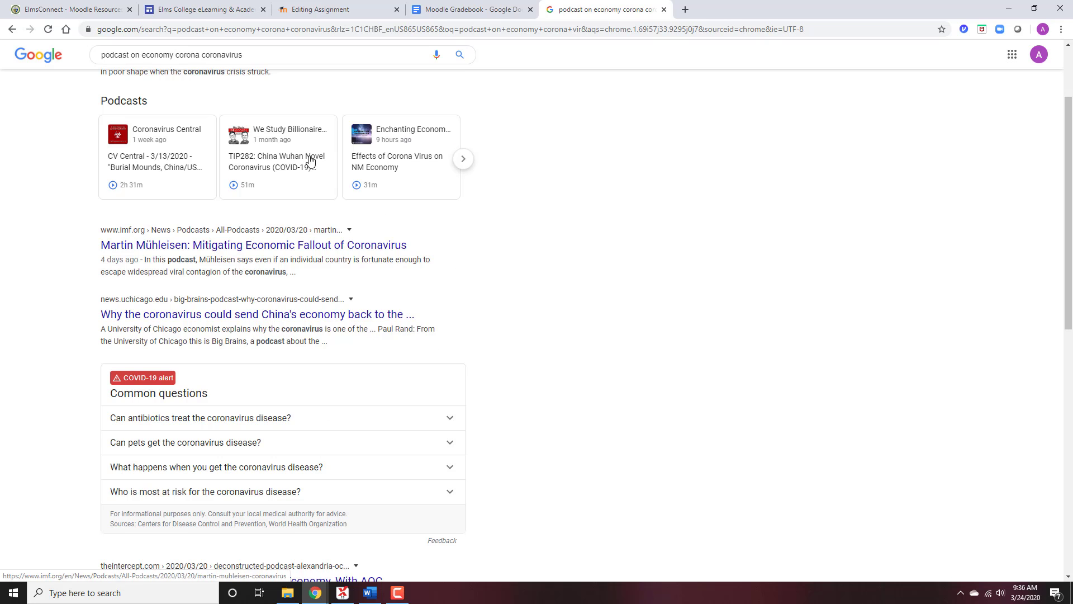
scroll(347, 245, down, 5)
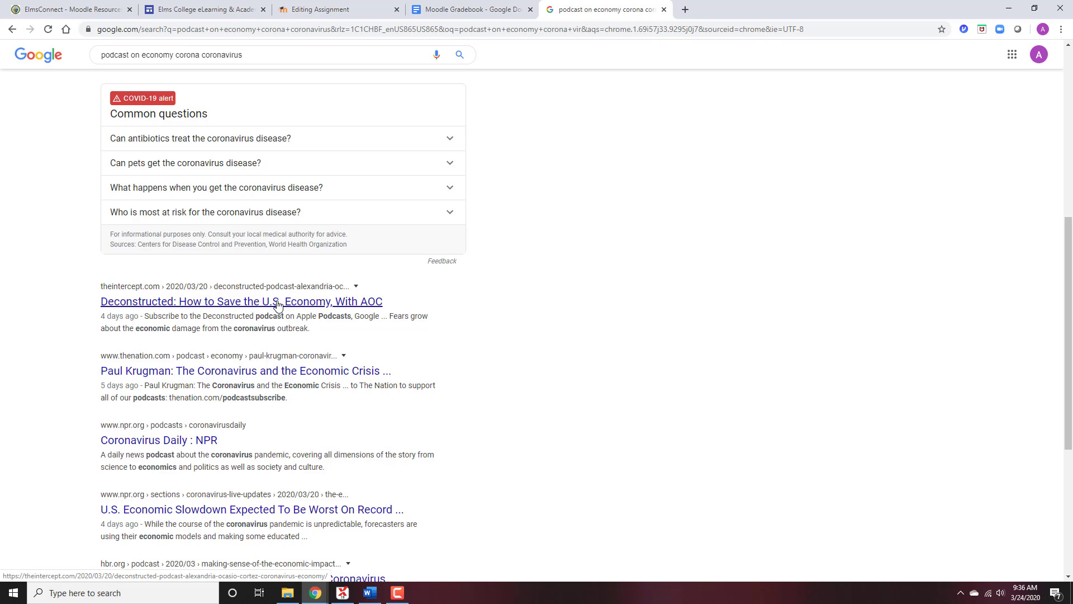
scroll(284, 293, down, 3)
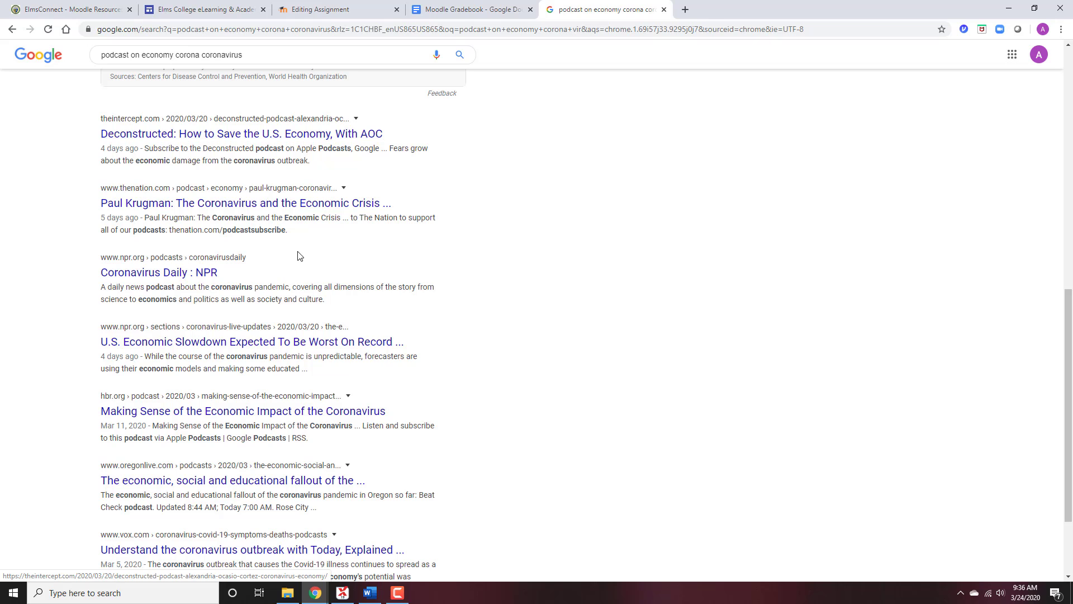
click(249, 480)
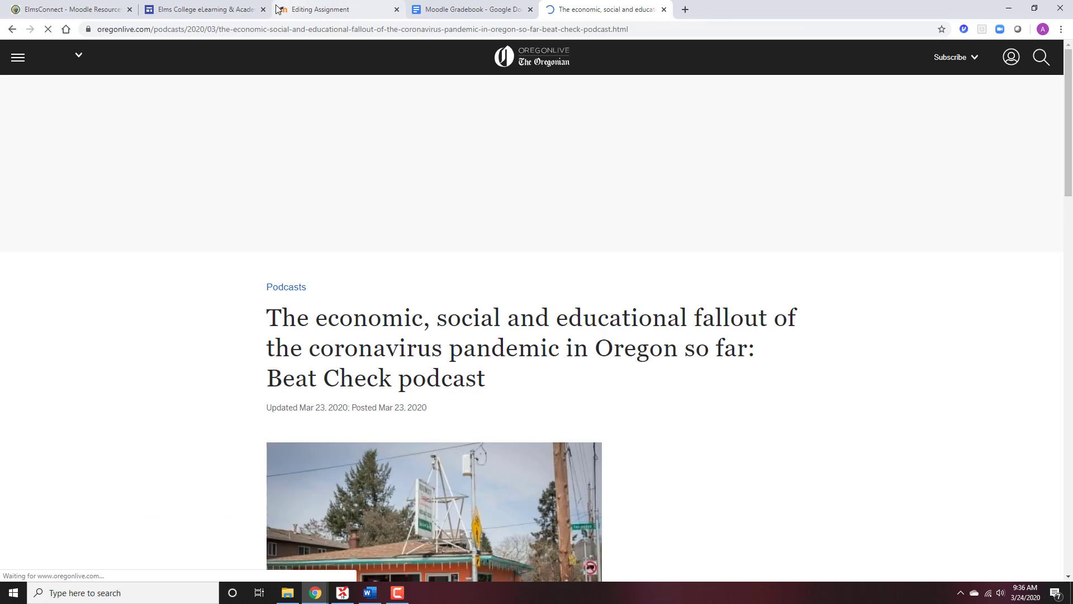
click(308, 28)
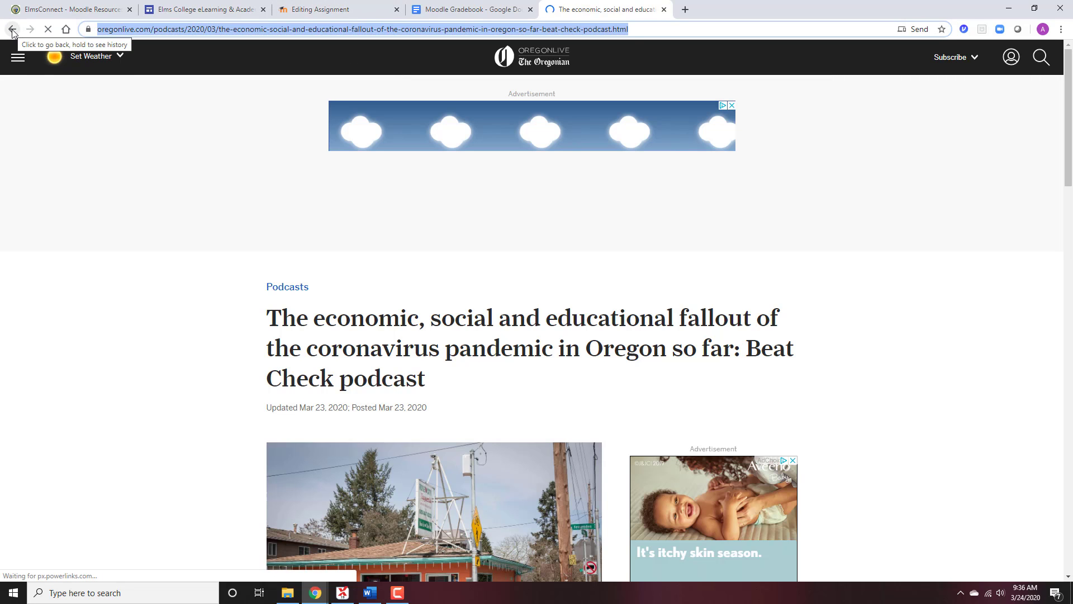
click(12, 29)
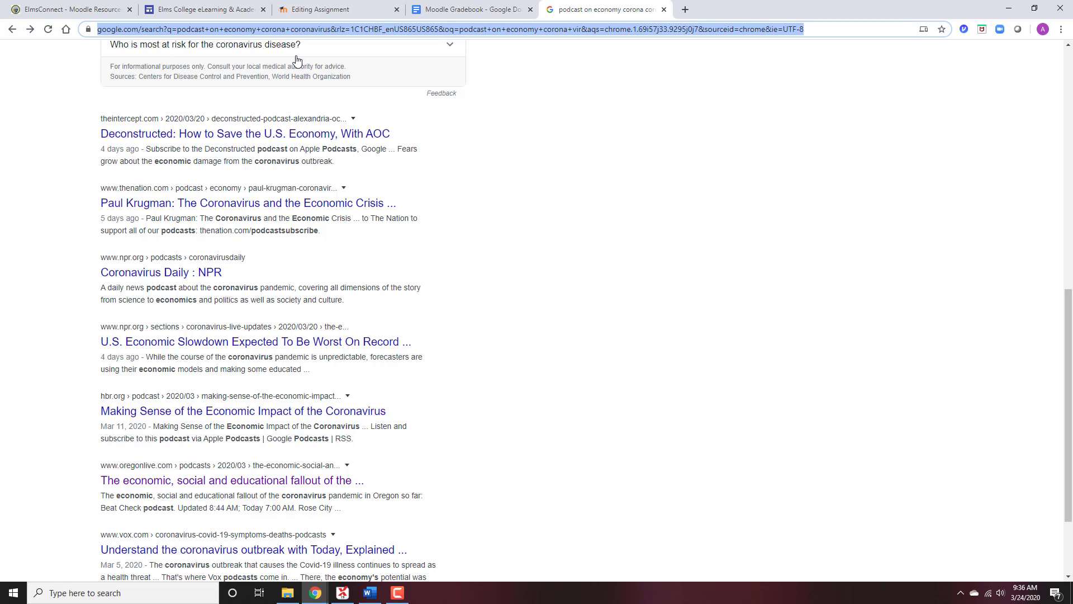
scroll(271, 91, up, 6)
scroll(233, 104, up, 4)
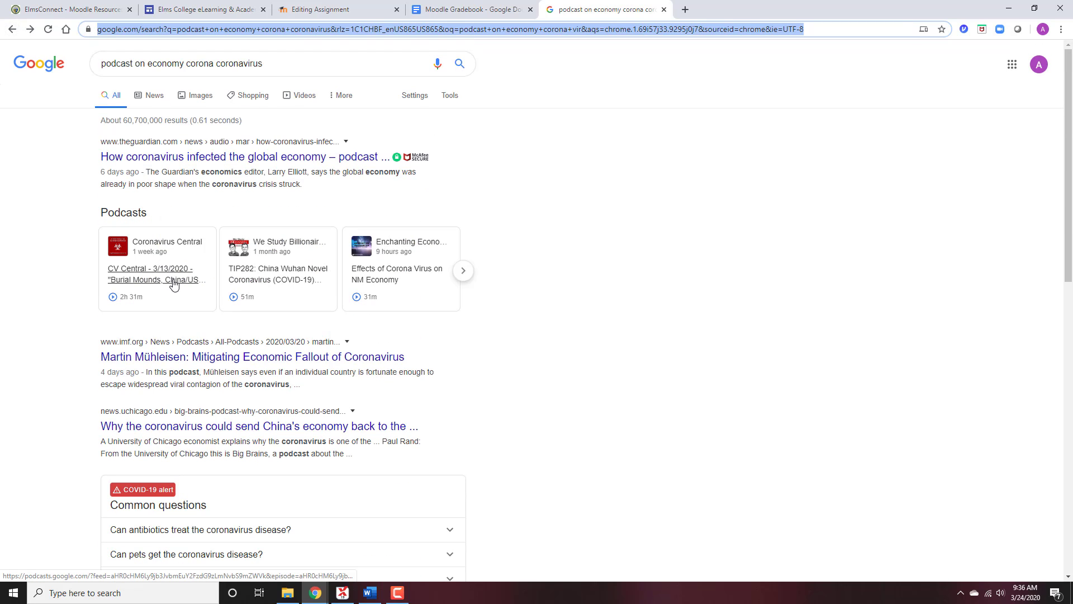
Open The Guardian's podcast "How coronavirus infected the global economy" and copy the page's web address
click(178, 158)
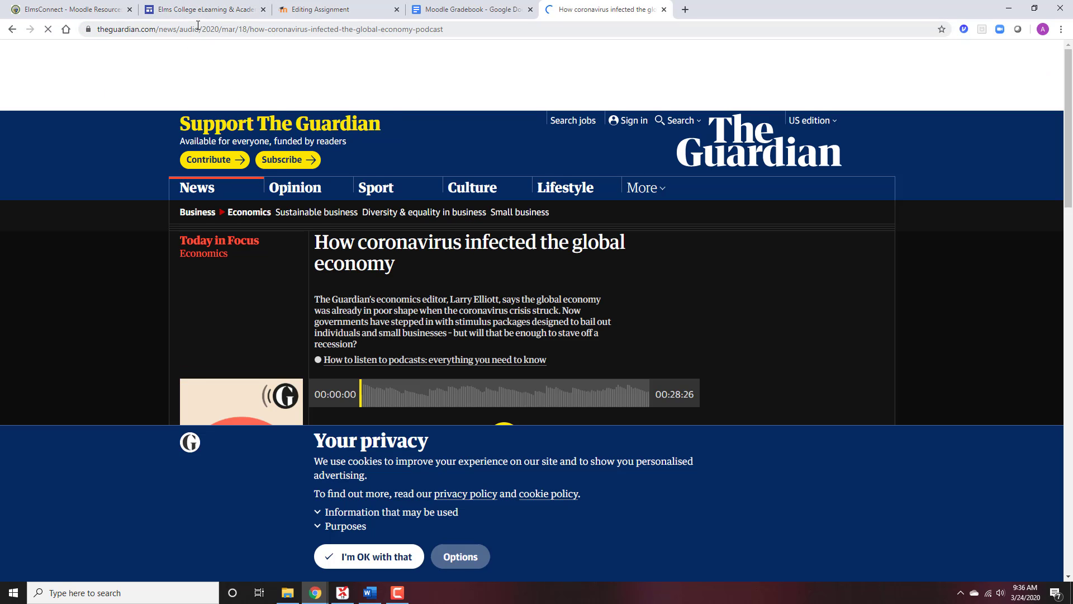
click(211, 33)
right_click(210, 33)
key(ctrl+c)
click(257, 104)
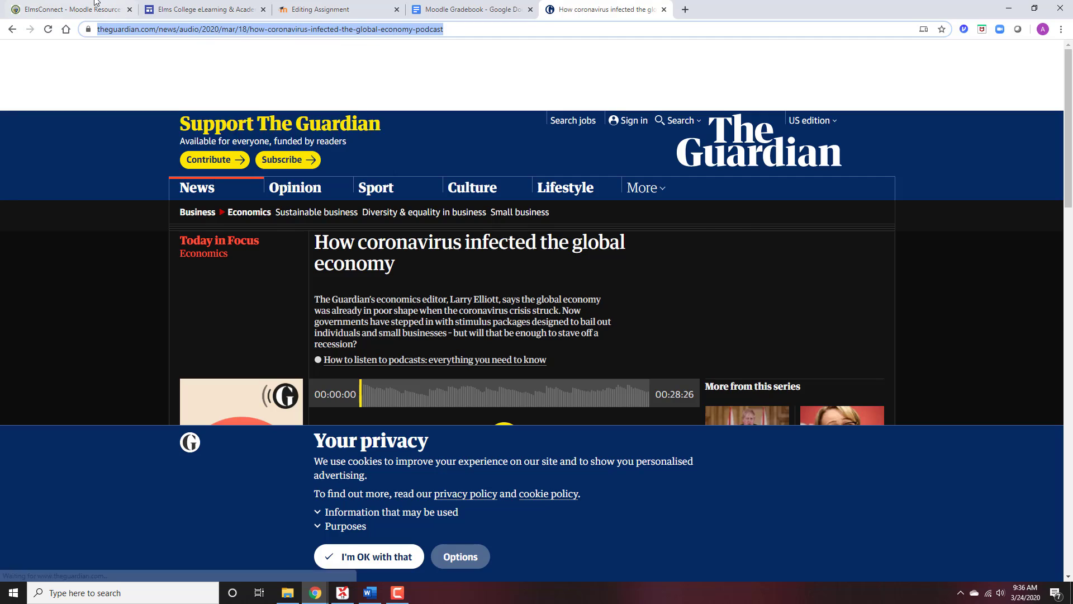
Return to the new assignment form and name the assignment "Homework Assignment- Due 4/1/20", checking the date in the system calendar
click(105, 6)
click(319, 7)
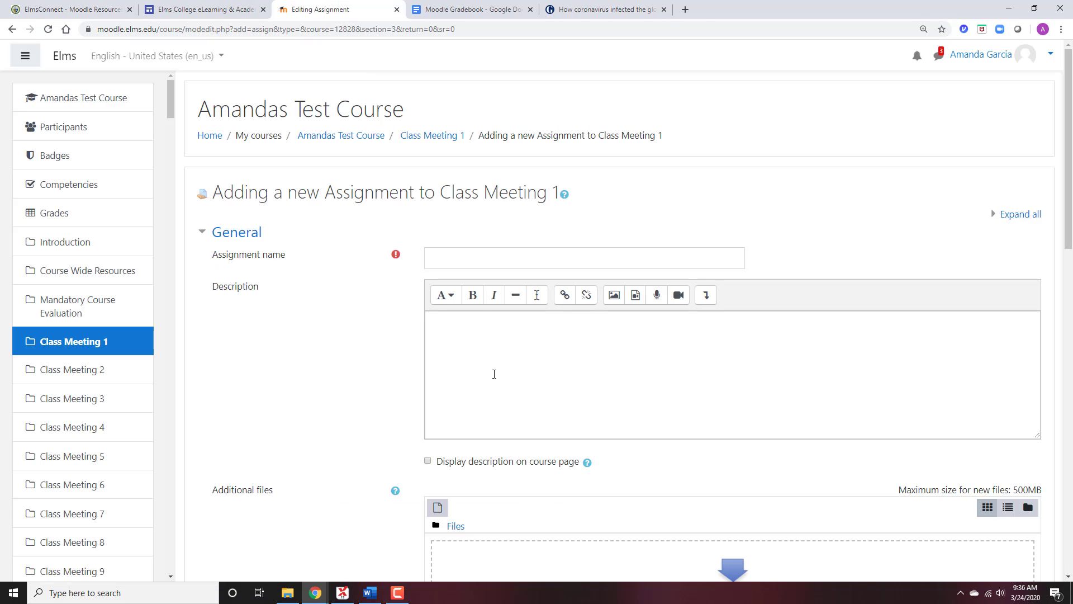
click(480, 259)
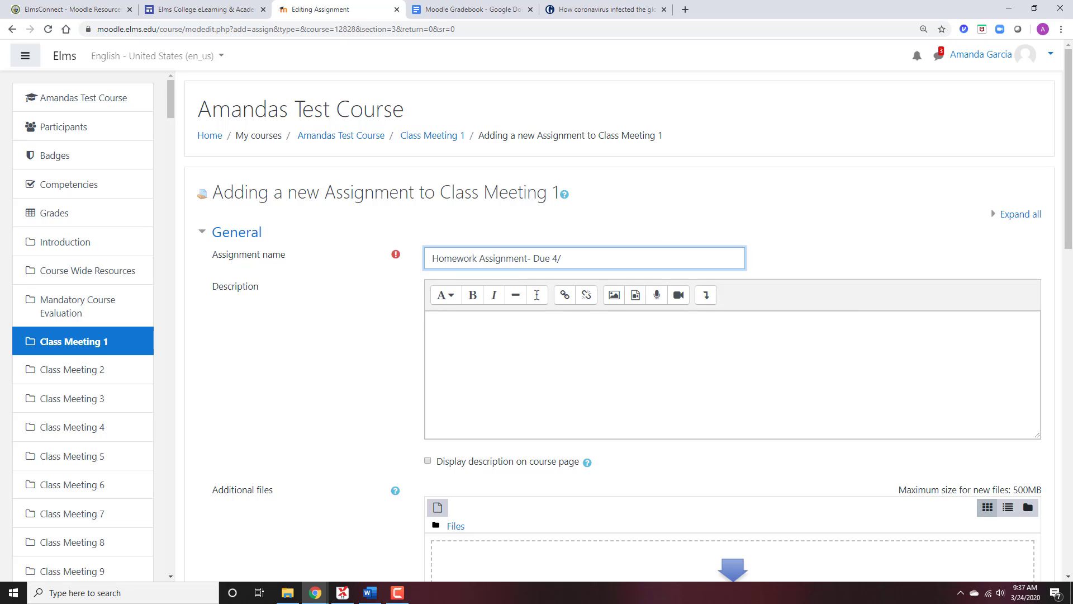
click(1025, 591)
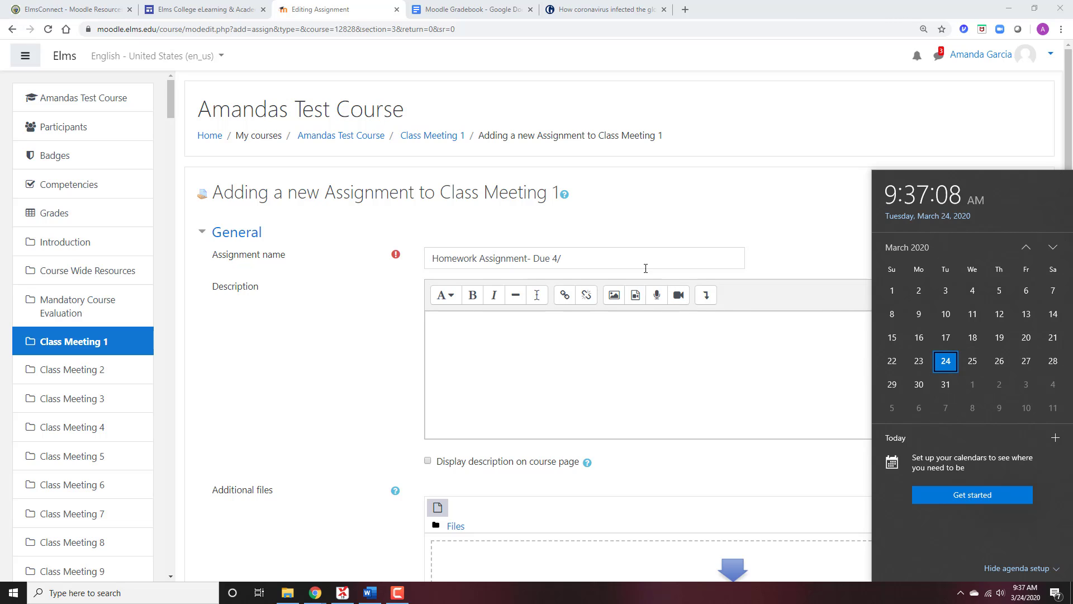
click(619, 262)
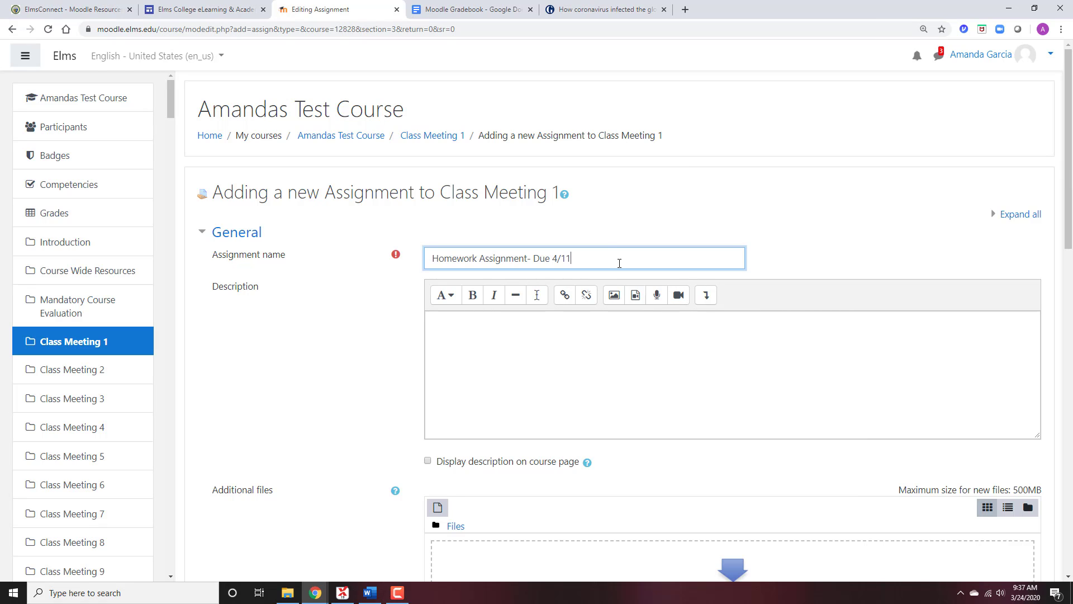
Enter the description "Please listen to the following podcast and write a one page paper. See Moodle for grading rubric." and paste the podcast link below
click(582, 391)
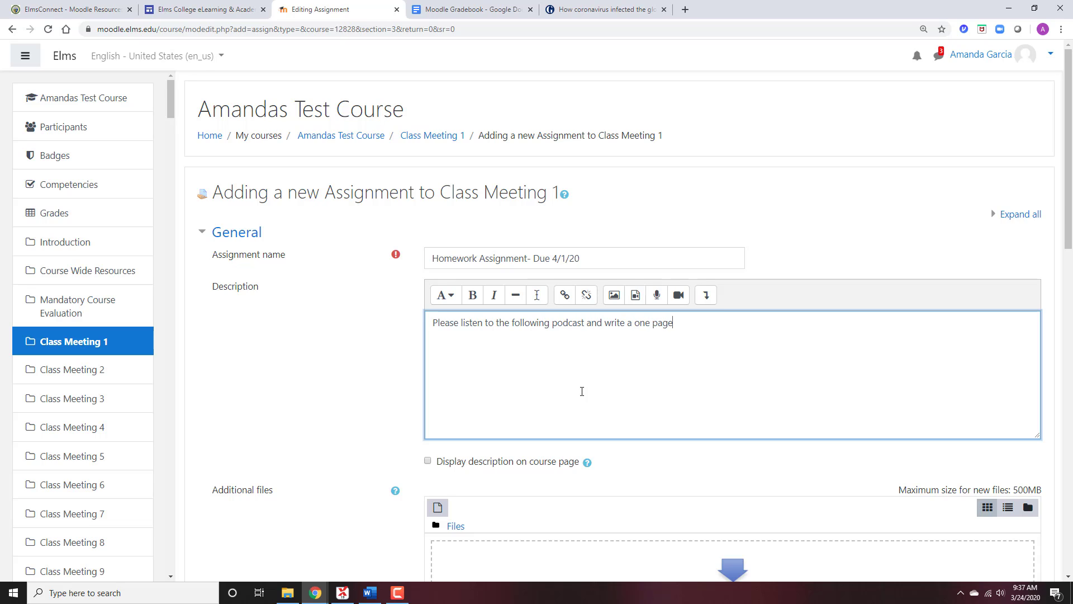
text(per. See Moodle for grading r)
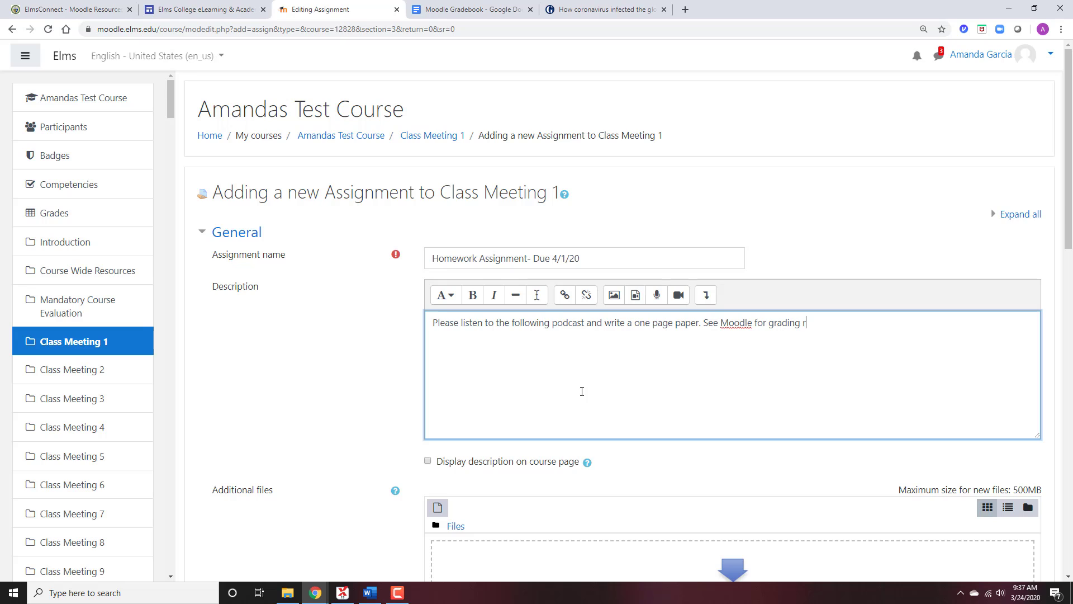
key(Return)
key(Return)
key(ctrl+v)
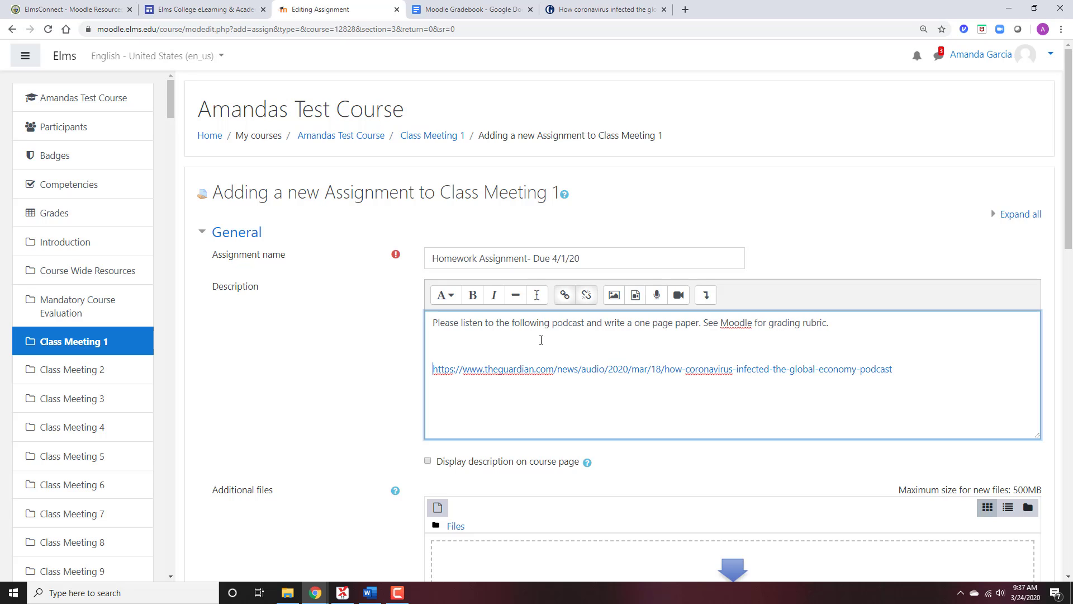
Display the description on the course page and disable the assignment's "Allow submissions from" date
scroll(568, 376, down, 3)
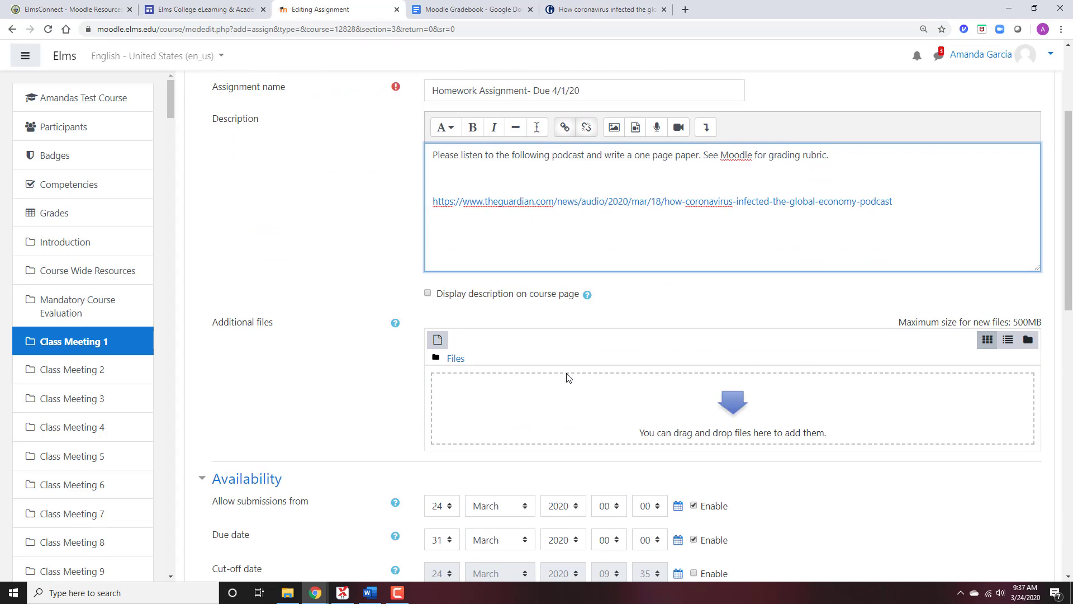
click(497, 295)
scroll(528, 292, down, 2)
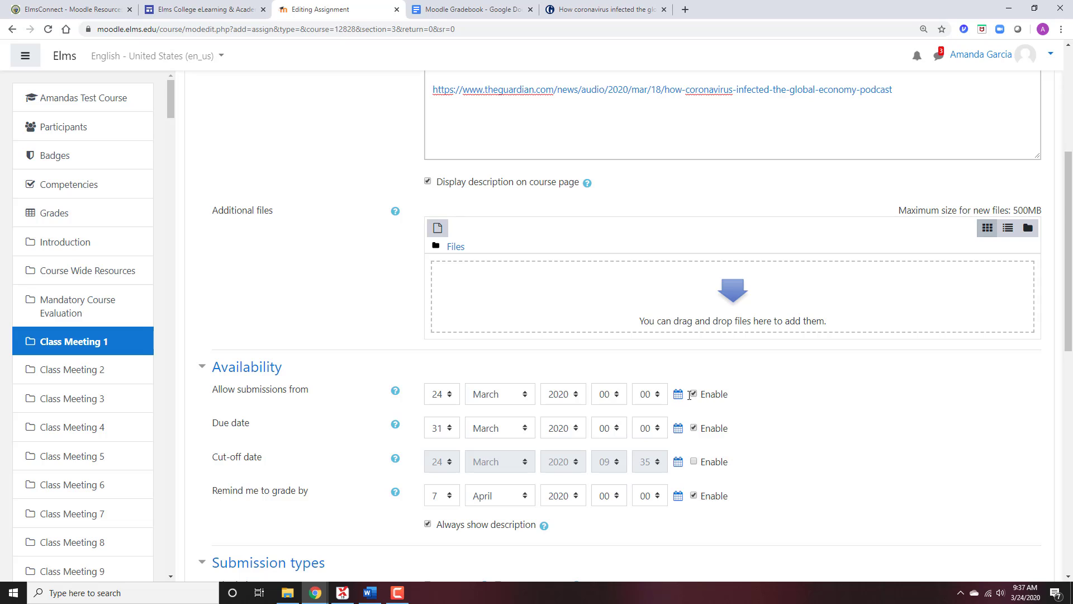
click(694, 394)
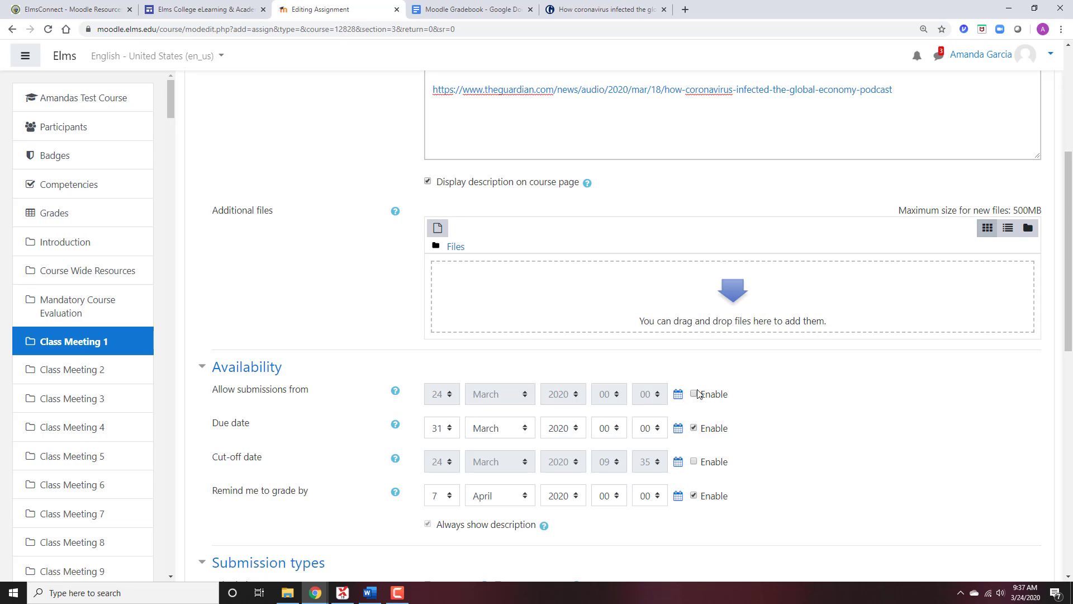
Set the assignment's due date to 1 April 2020 at 23:59
click(687, 427)
click(687, 426)
click(687, 427)
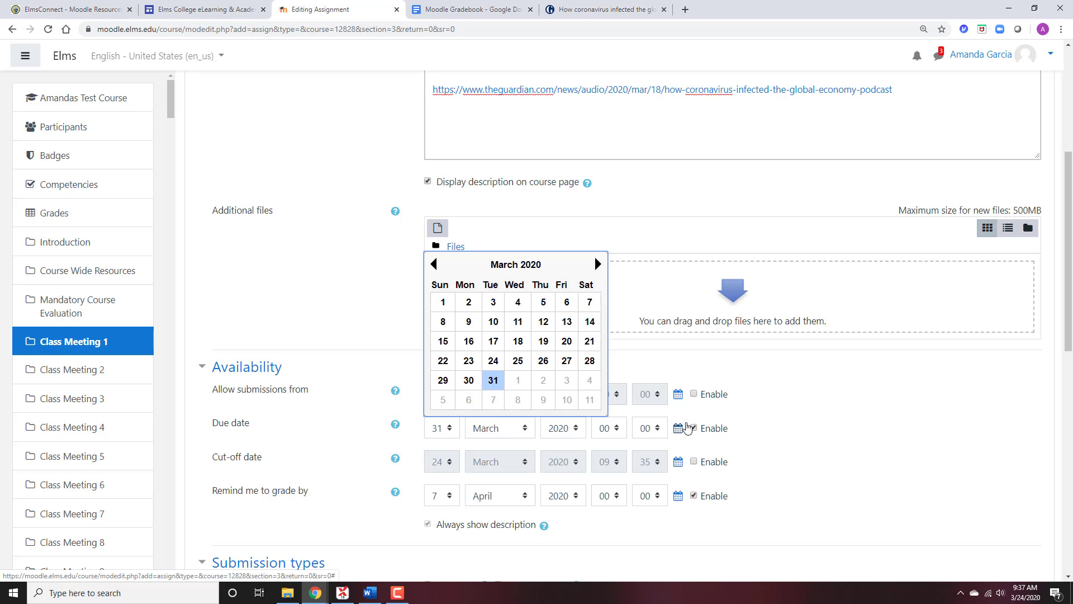
click(598, 264)
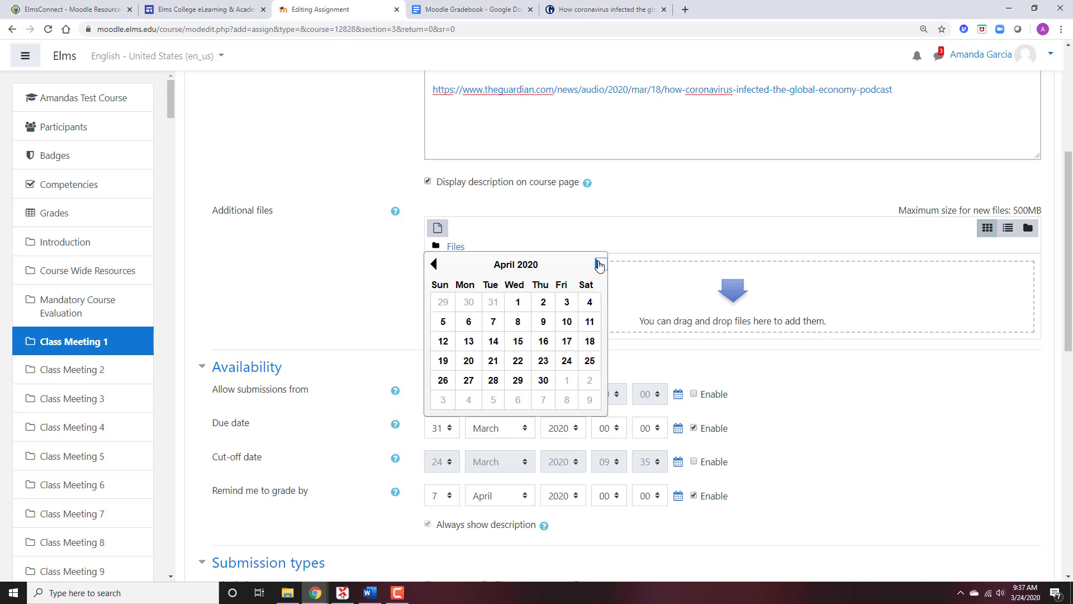
click(512, 302)
click(607, 428)
scroll(612, 391, down, 2)
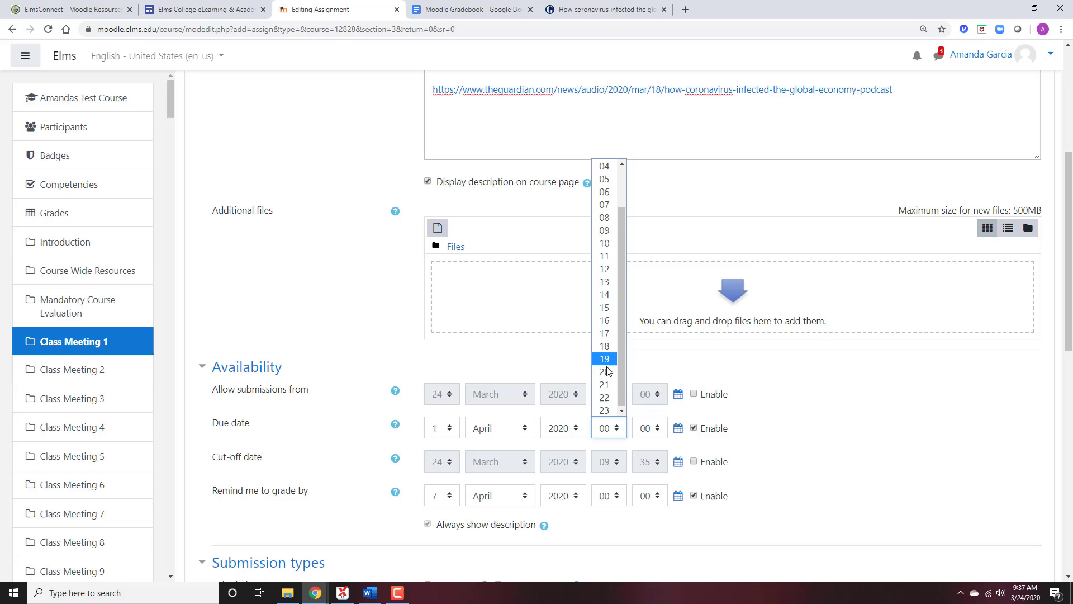
click(604, 409)
click(647, 427)
scroll(647, 403, down, 10)
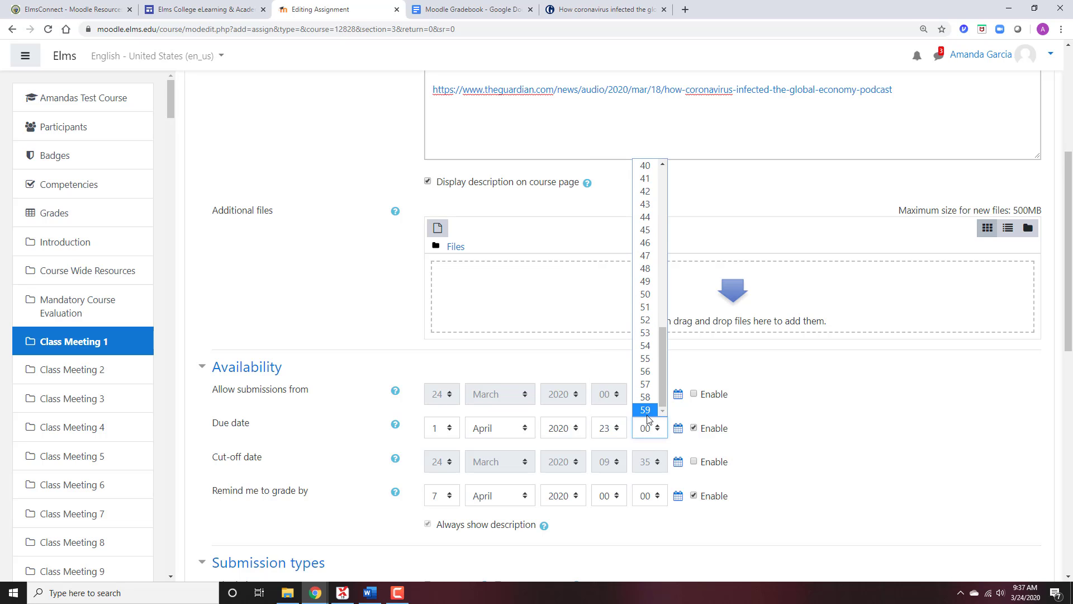
click(646, 412)
Allow online text alongside file submissions, and enable feedback comments and feedback files for the assignment
scroll(647, 419, down, 5)
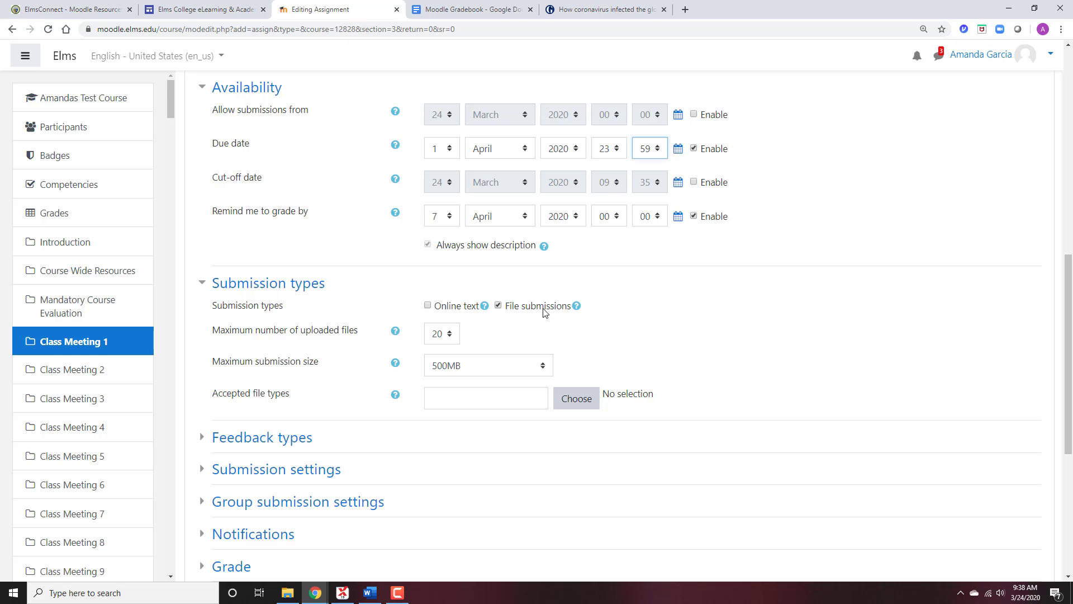
click(457, 308)
scroll(518, 316, down, 2)
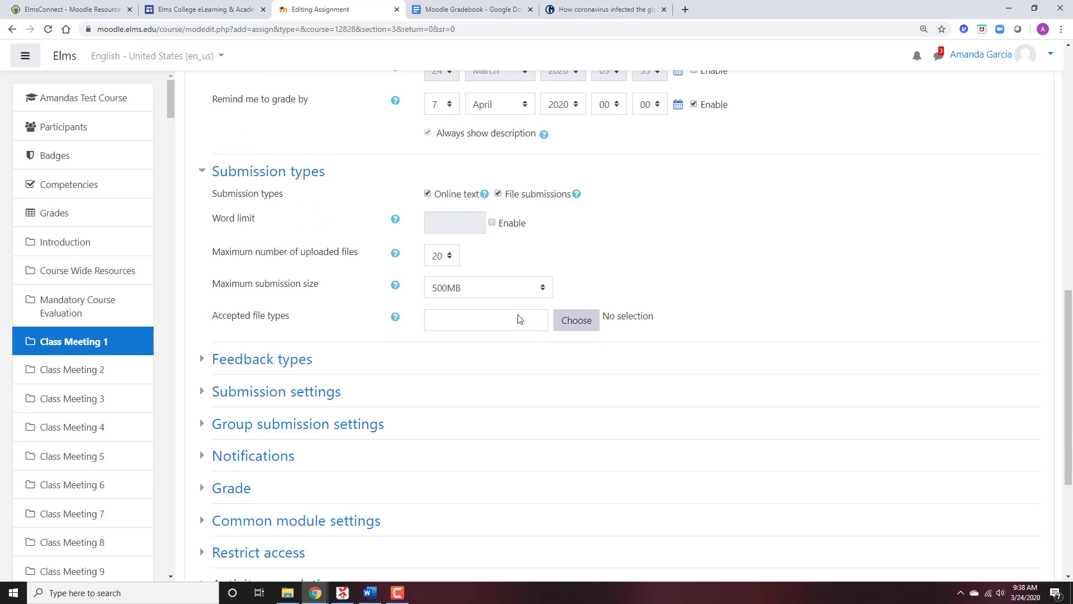
click(262, 359)
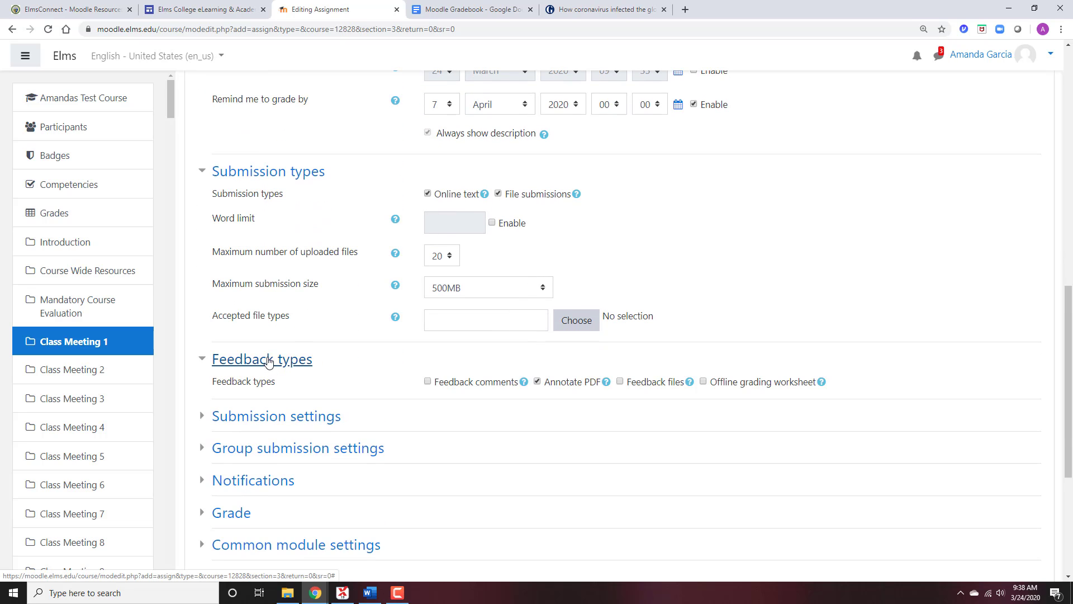
scroll(269, 357, down, 2)
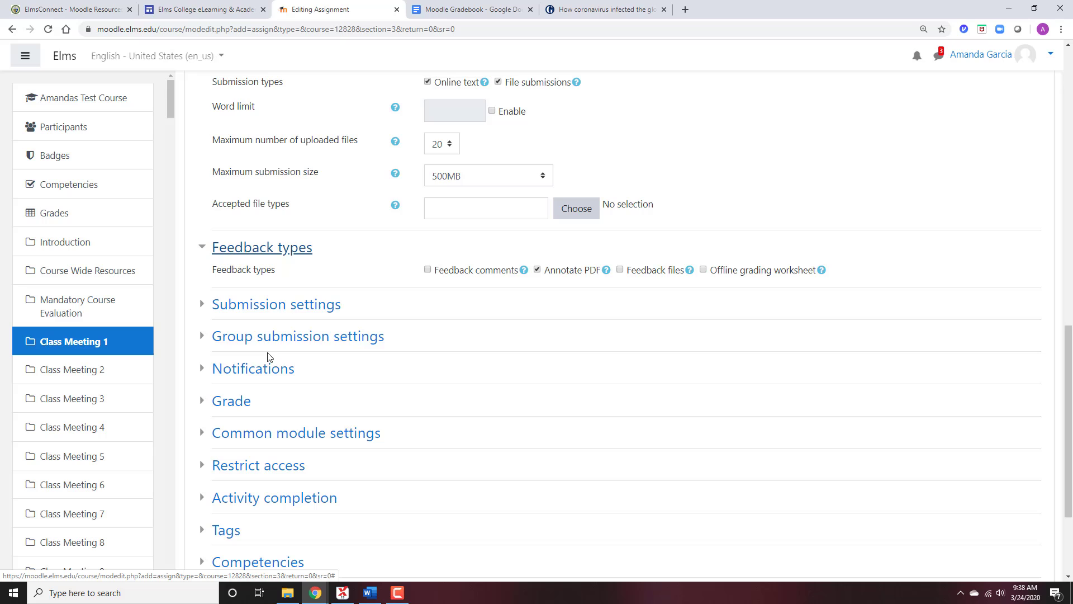
click(445, 273)
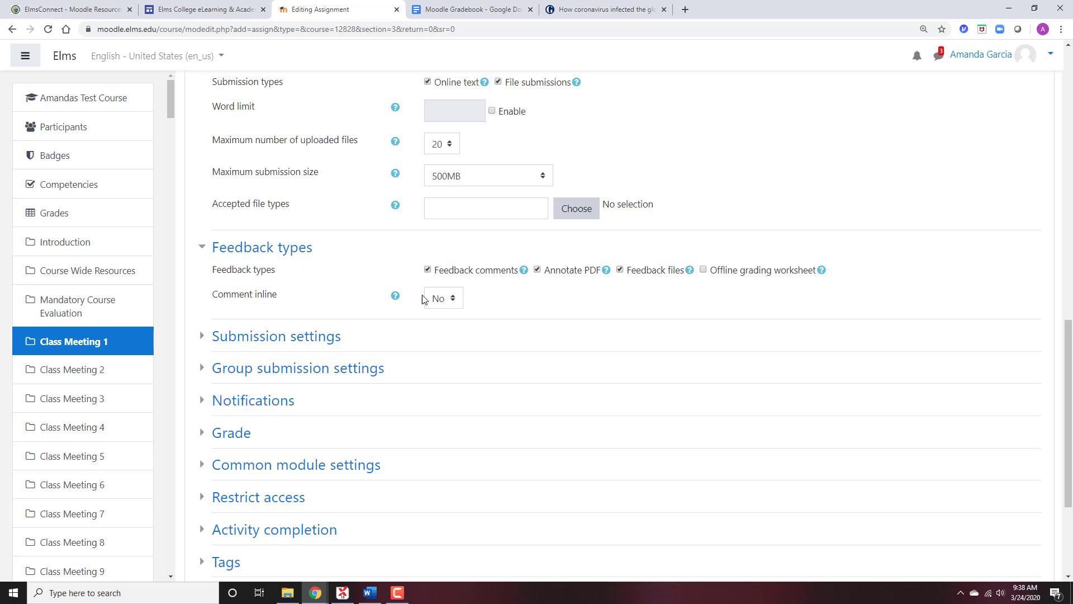
Keep Simple direct grading, put the assignment in the Homework/Quizzes grade category, and save it, returning to the course
scroll(357, 297, down, 2)
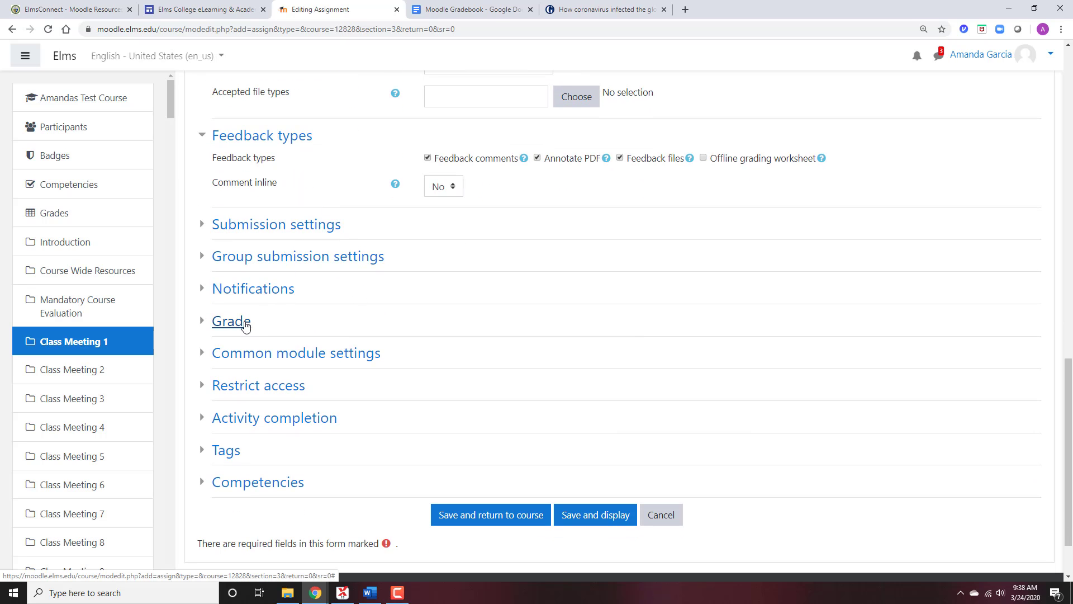
click(246, 327)
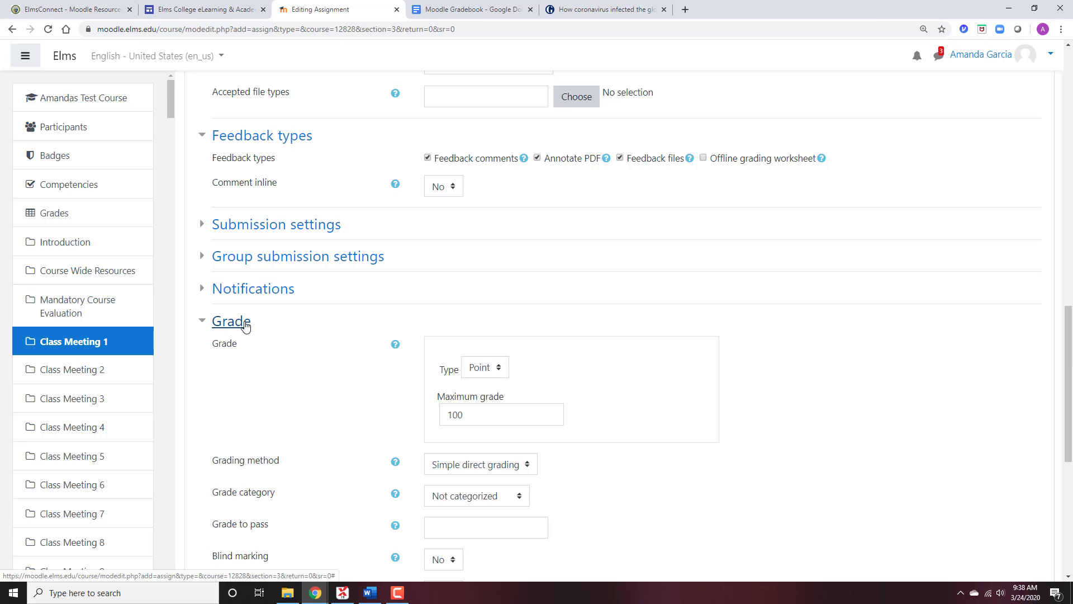
scroll(246, 325, down, 2)
scroll(246, 326, down, 1)
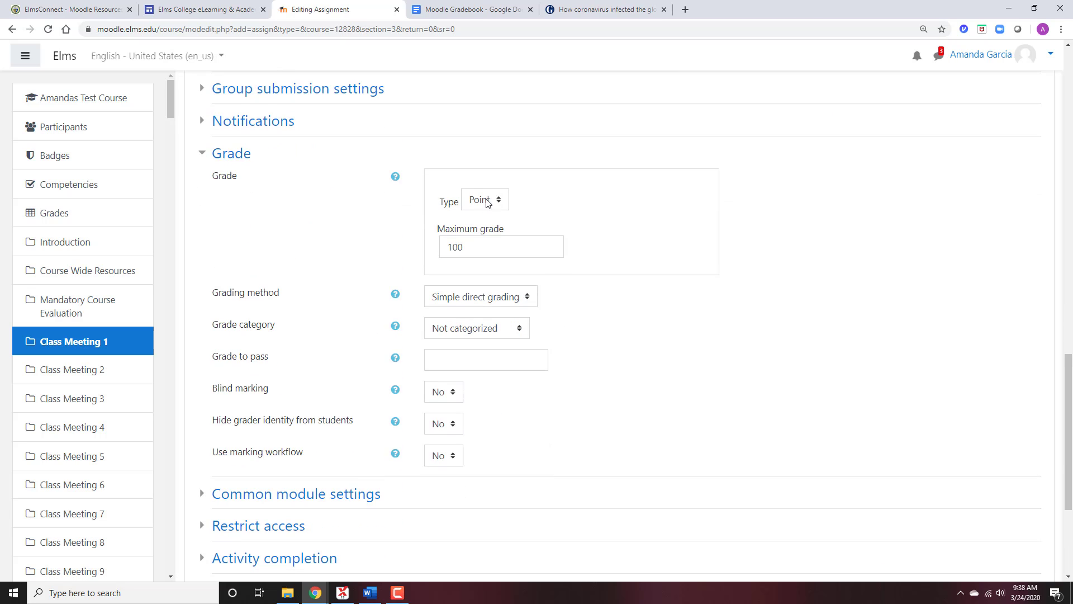
click(478, 302)
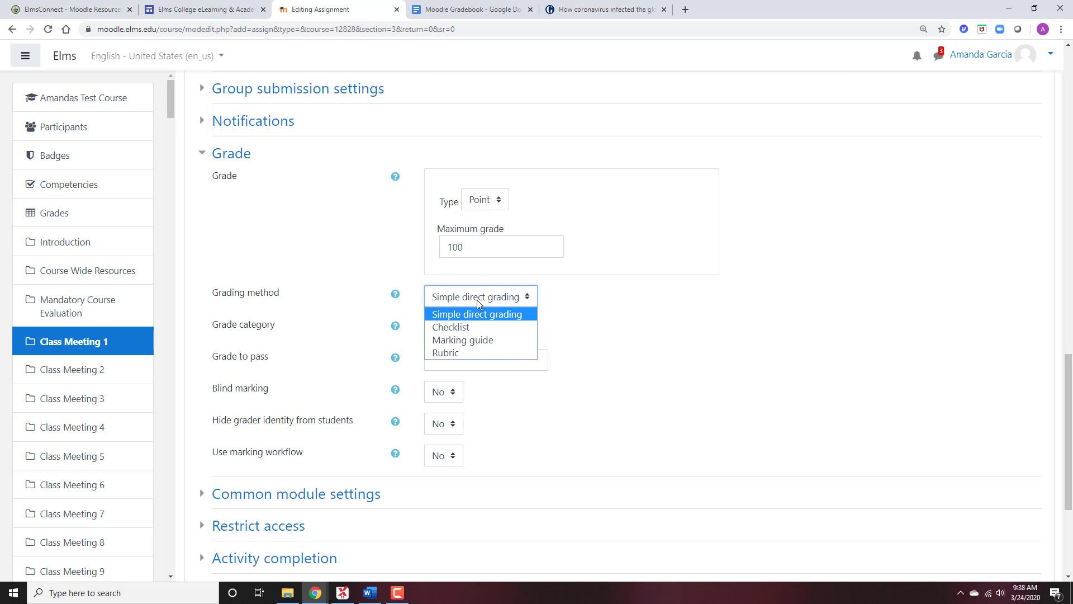
click(478, 300)
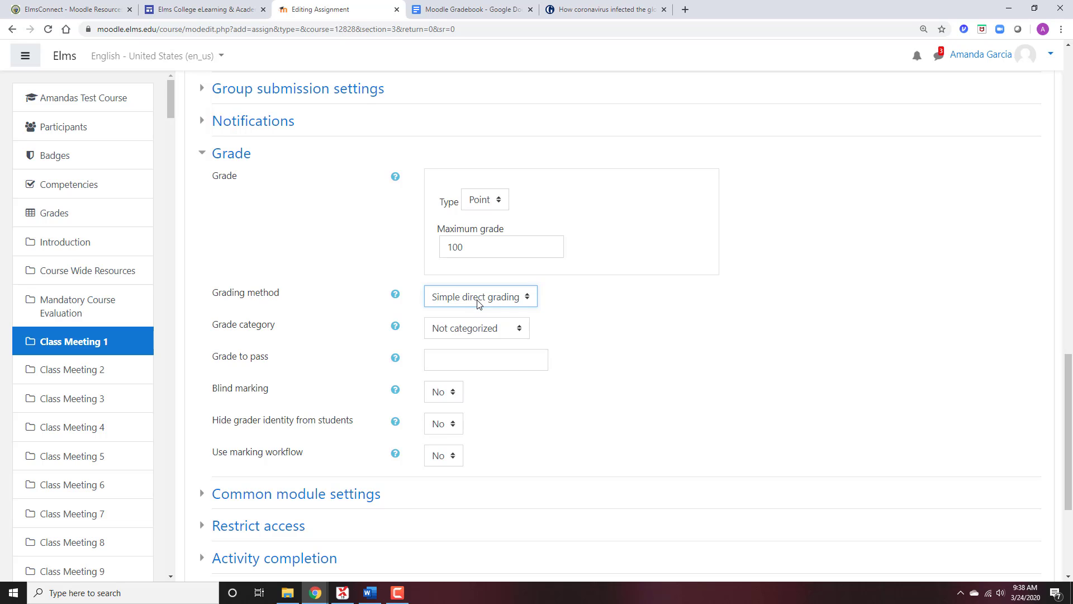
click(475, 328)
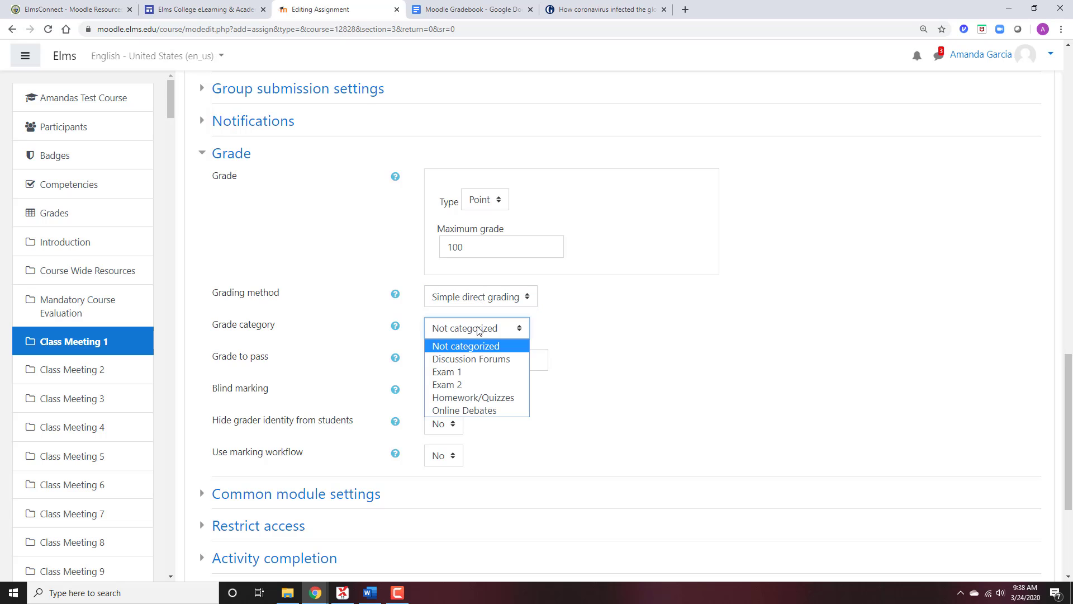
click(480, 398)
scroll(452, 353, down, 5)
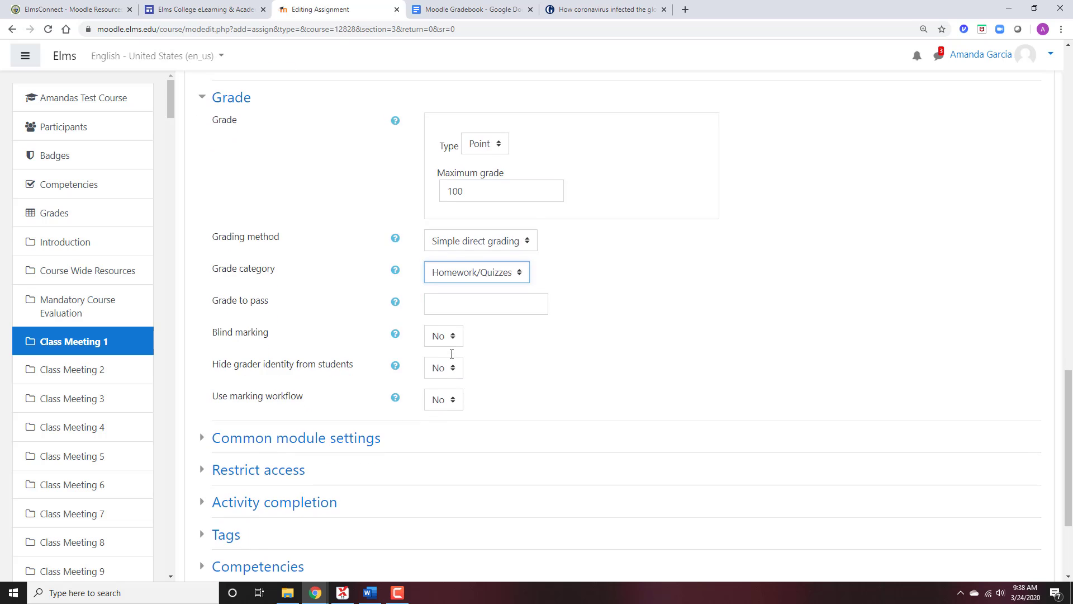
click(479, 441)
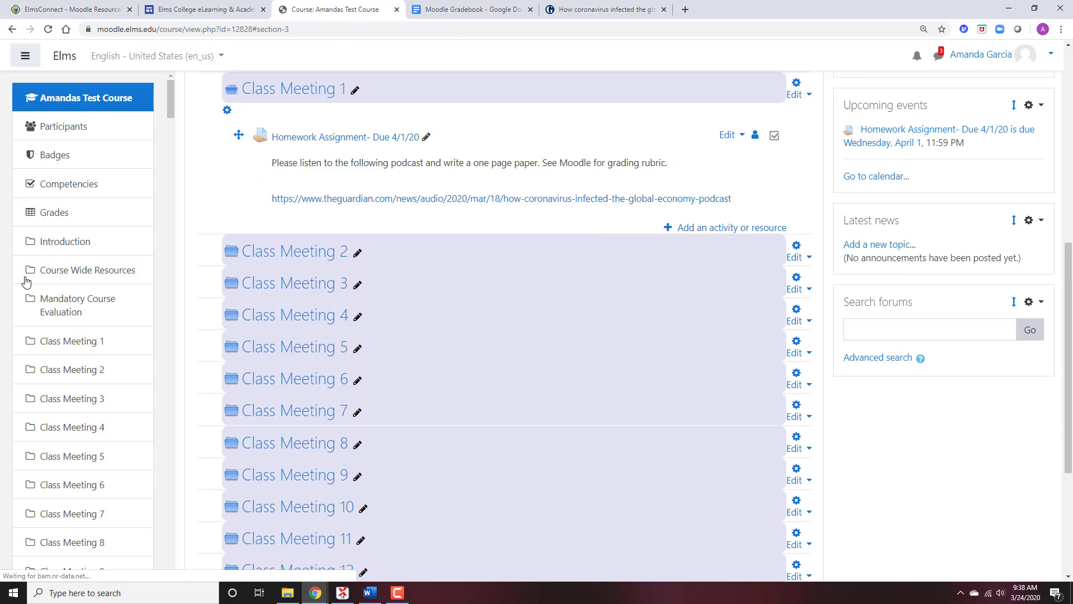
Open the course's grader report and examine the homework assignment's column under Homework/Quizzes
scroll(303, 182, up, 2)
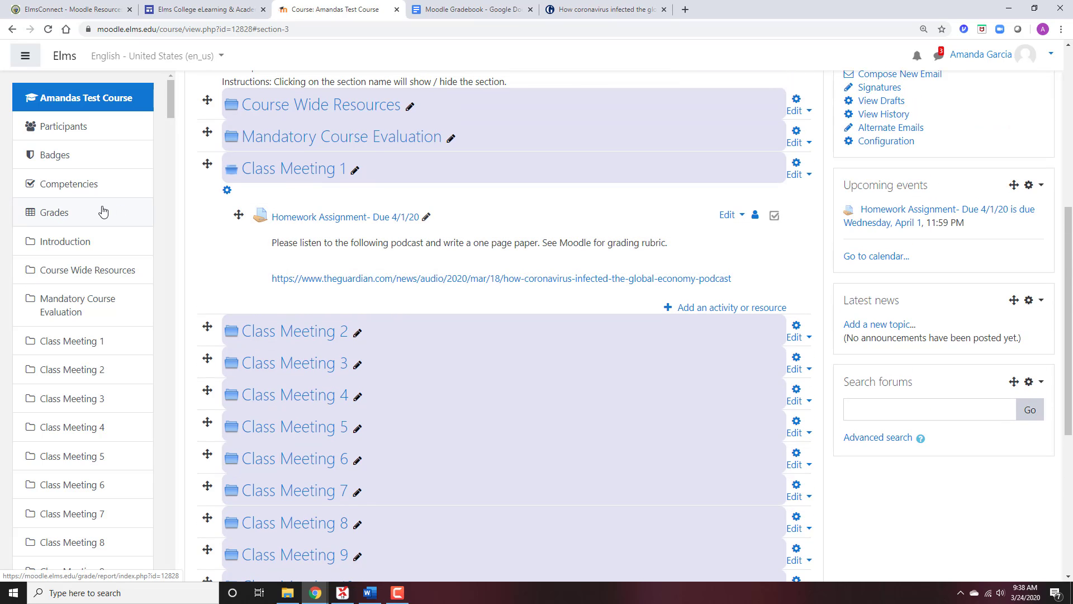
click(100, 212)
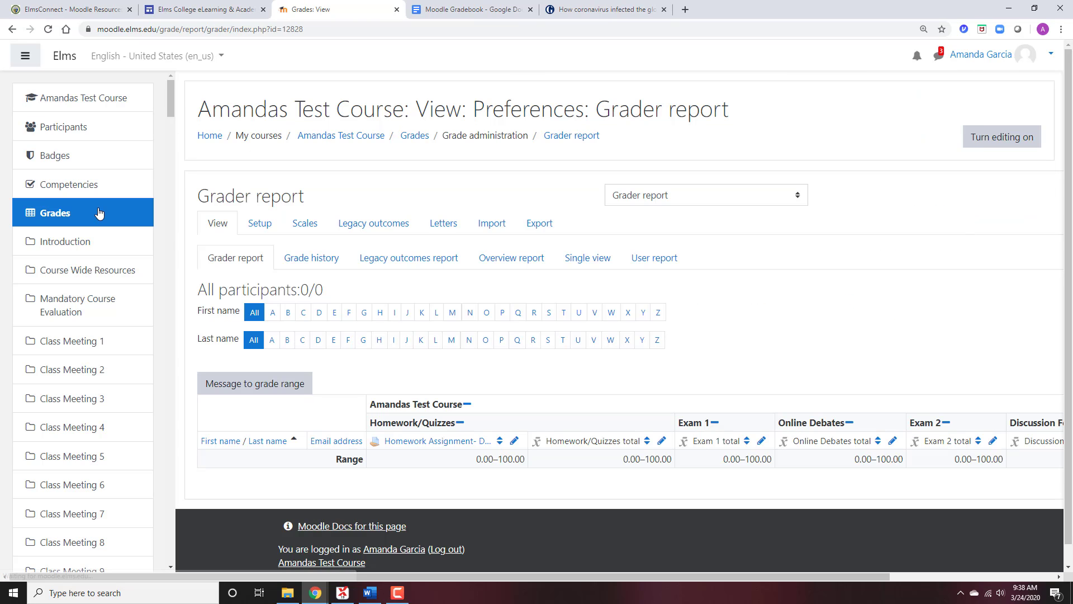
drag(410, 578, 447, 577)
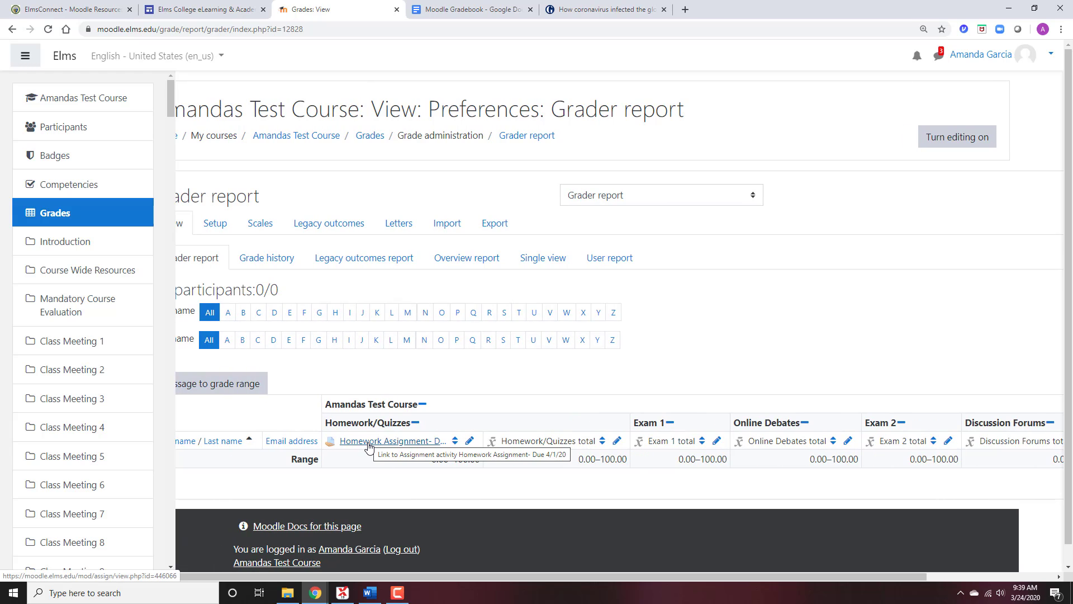
Open the homework assignment from the grader report, view its grading summary and grading page, and go back to the report
click(368, 441)
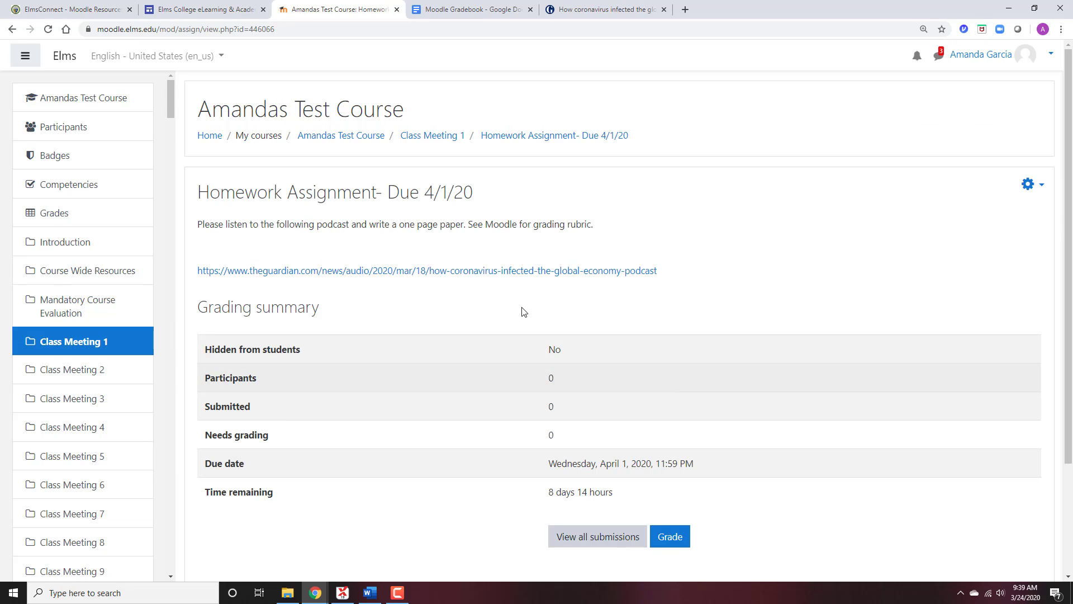
scroll(511, 282, down, 1)
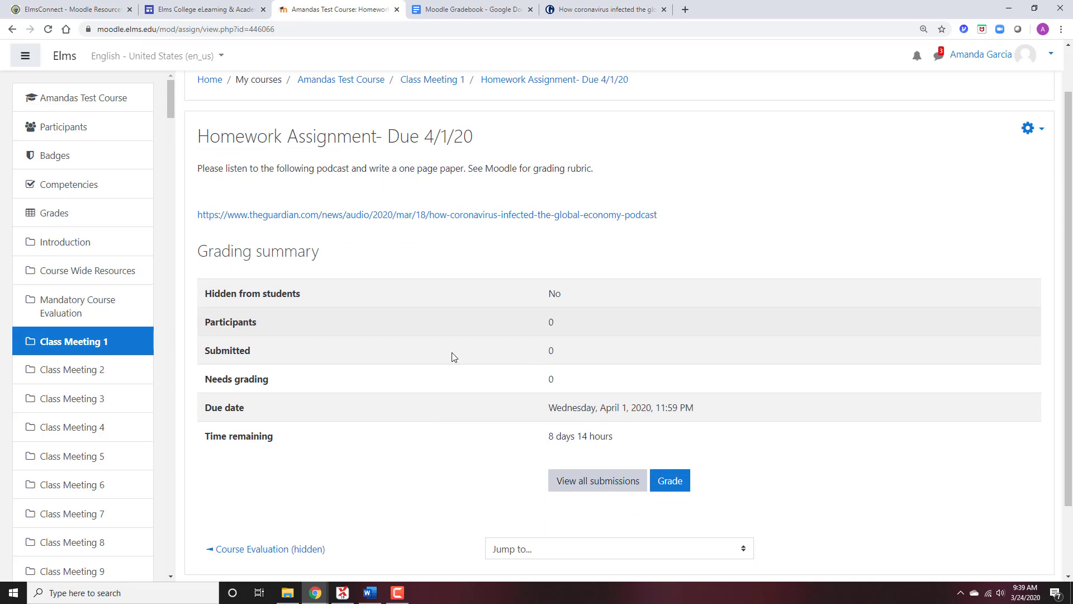
click(670, 481)
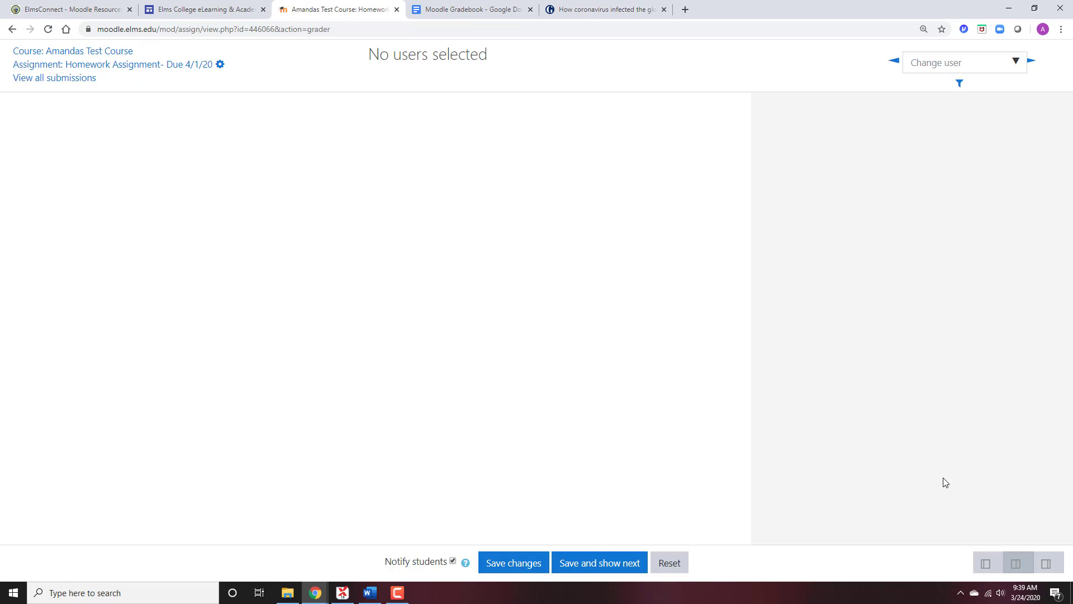
click(12, 30)
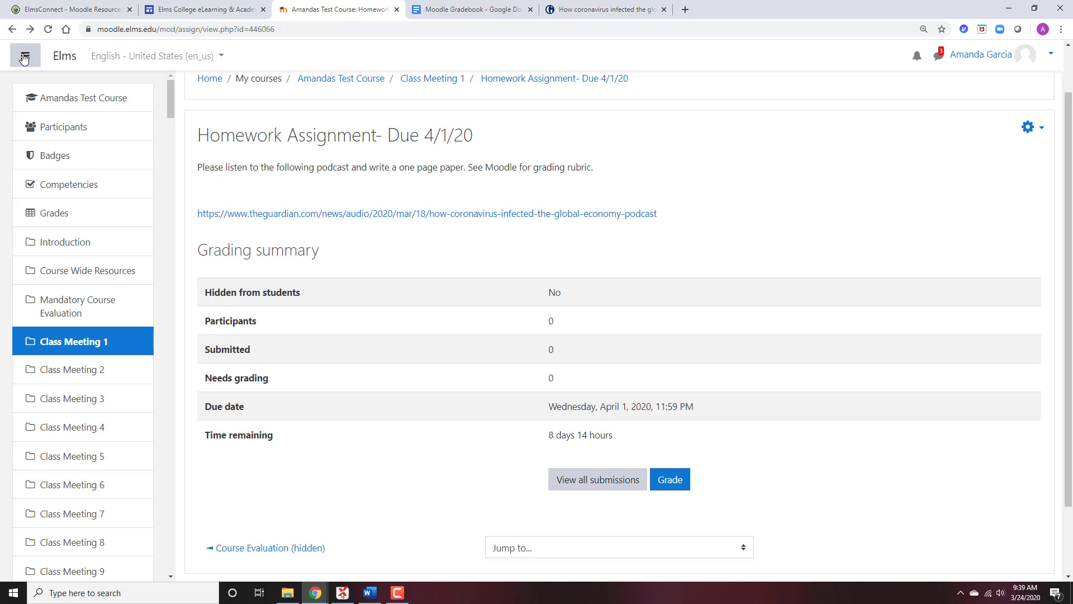
click(13, 30)
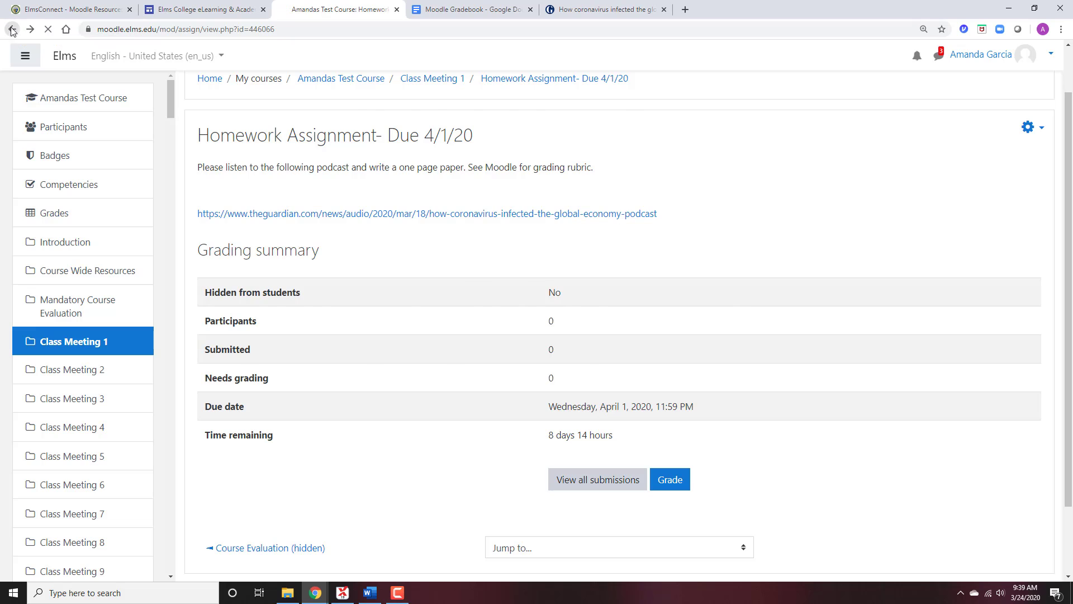
Return to the course page and start adding a second Assignment activity to Class Meeting 1
click(11, 30)
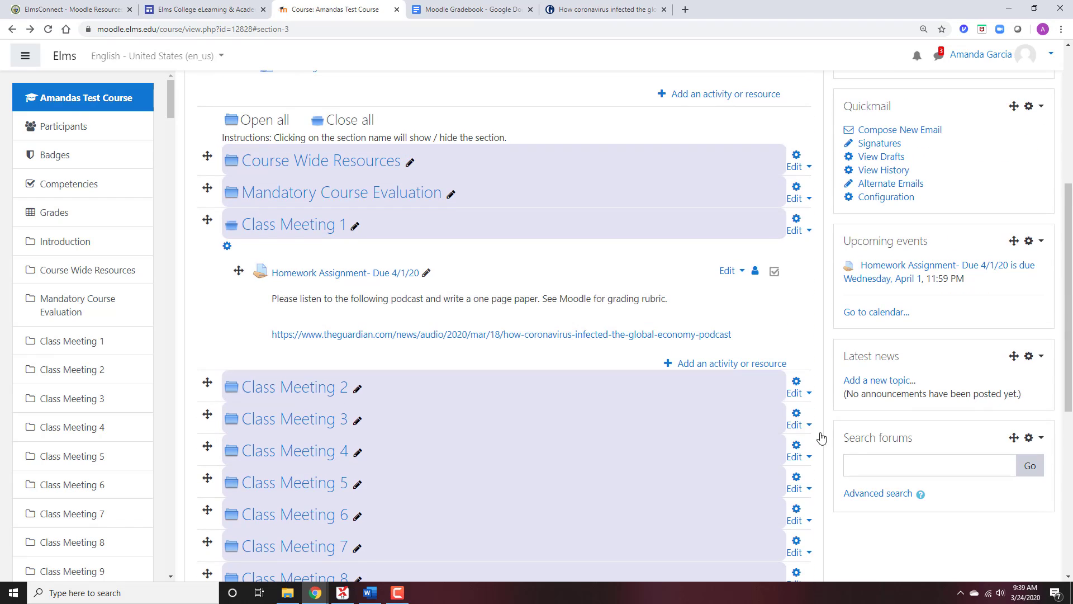
click(720, 364)
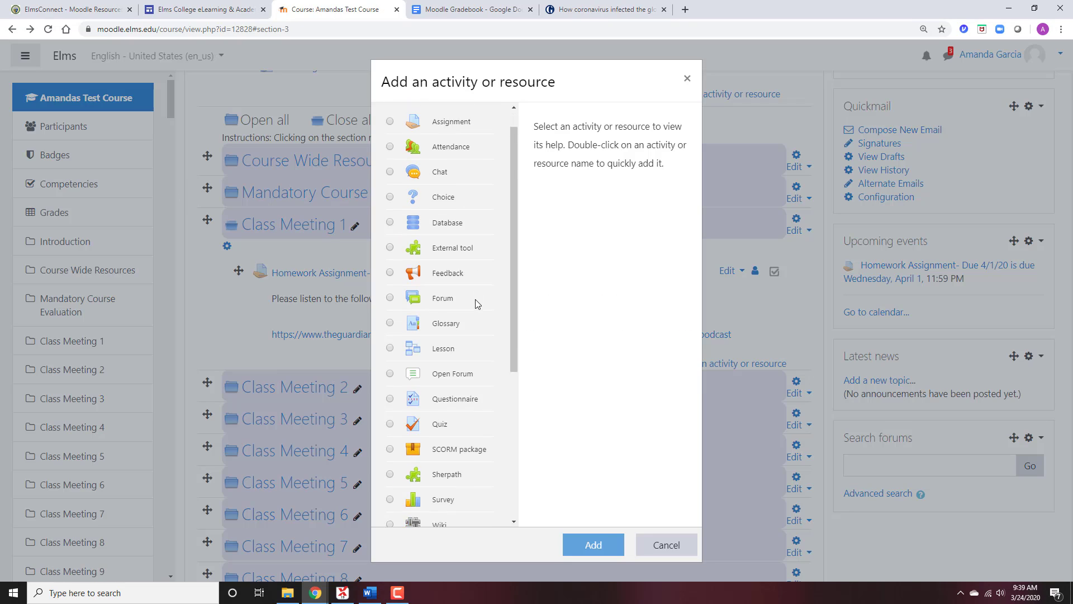
scroll(474, 300, down, 3)
scroll(458, 249, up, 3)
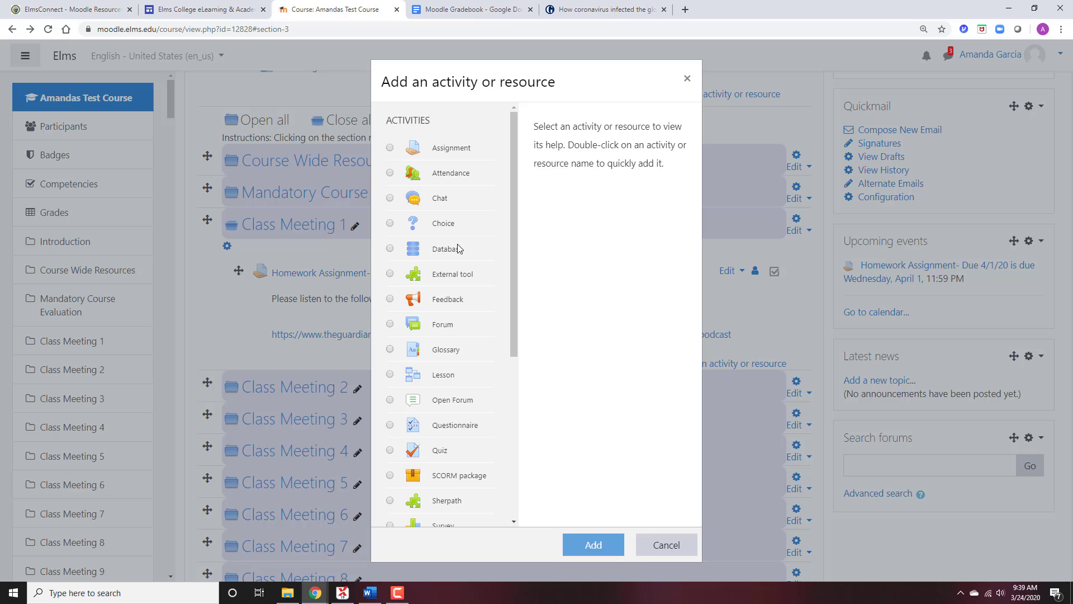
click(390, 149)
click(609, 545)
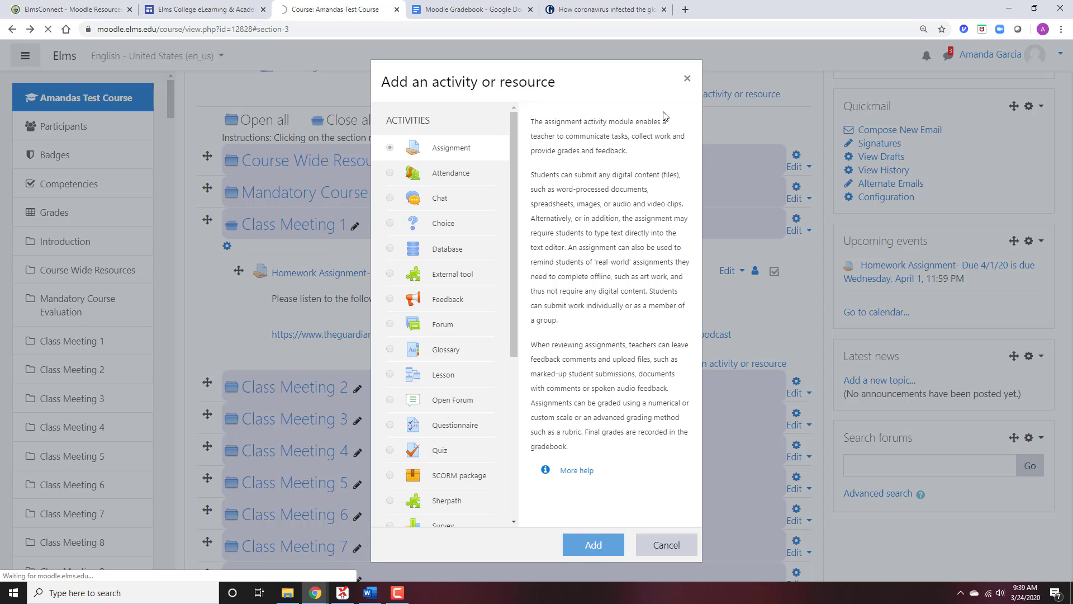
click(687, 79)
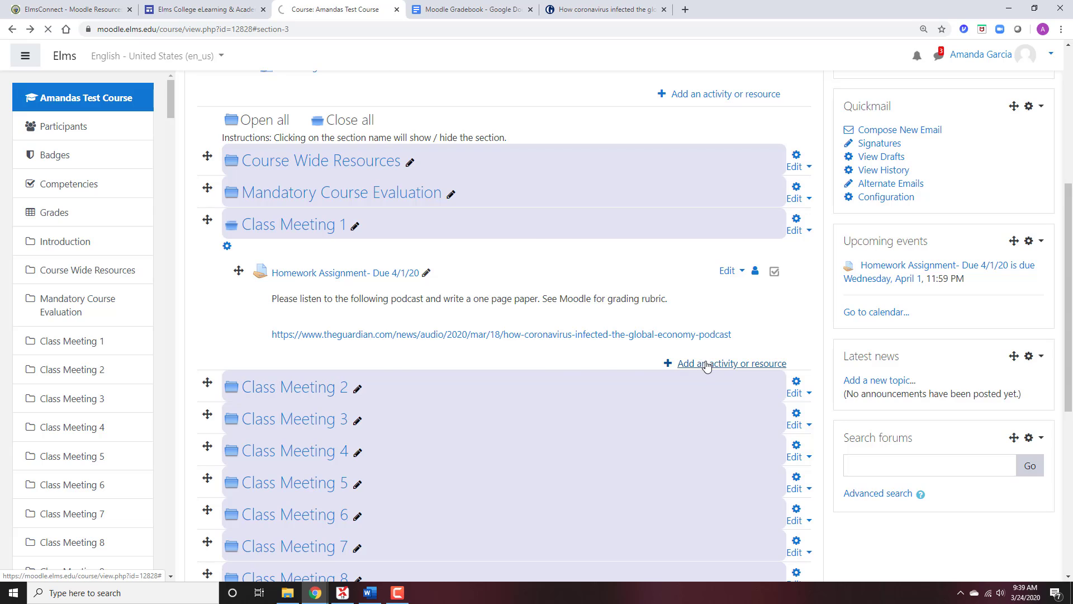
click(707, 364)
click(592, 544)
Name the new assignment "Homework Due 4/8/2020"
click(505, 257)
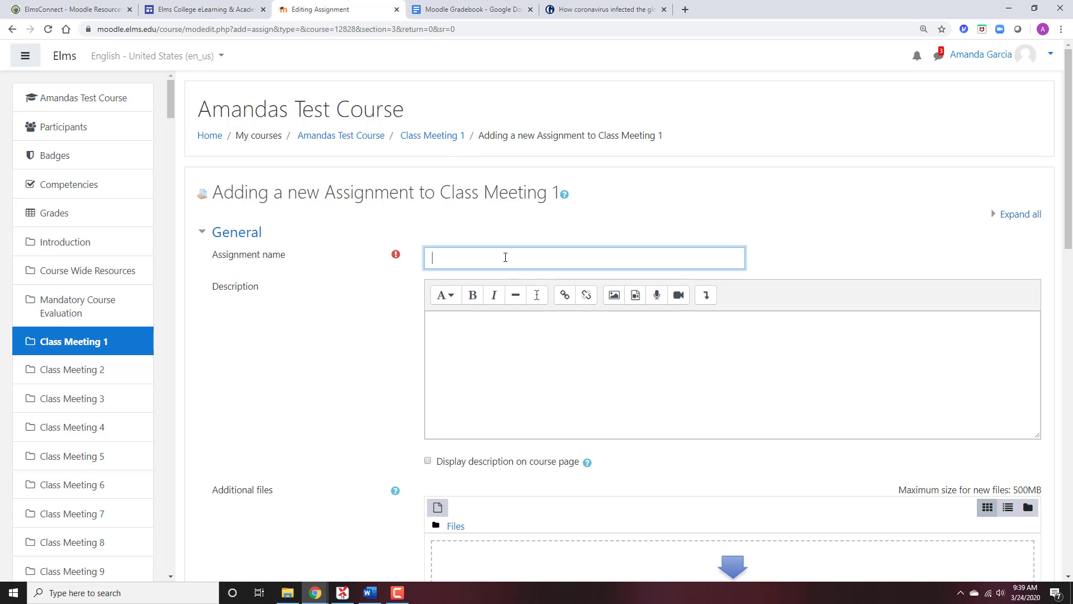
text(Homework Due)
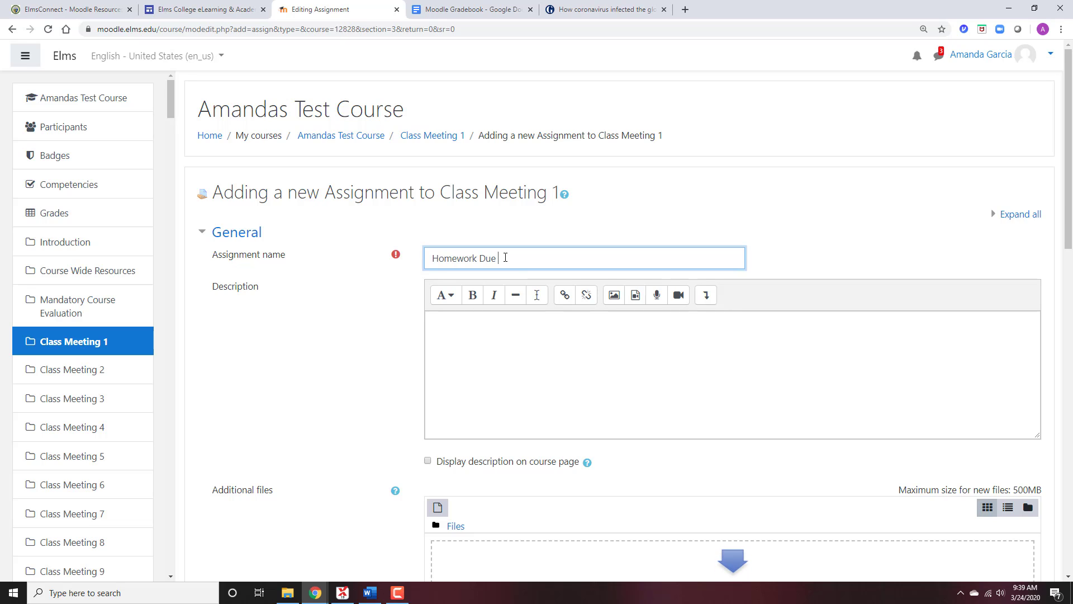
click(1015, 594)
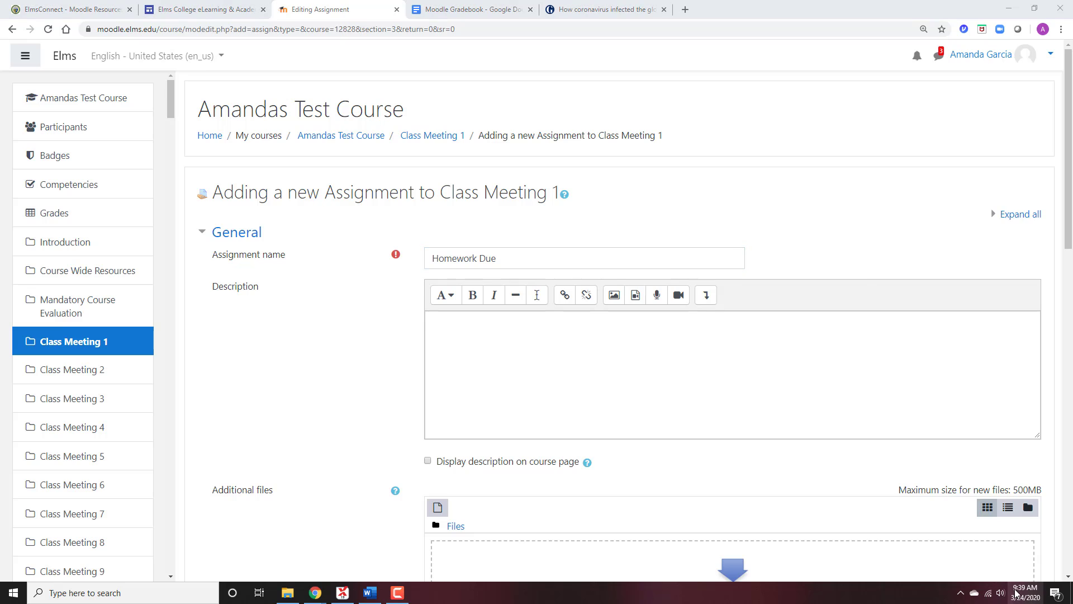
click(613, 266)
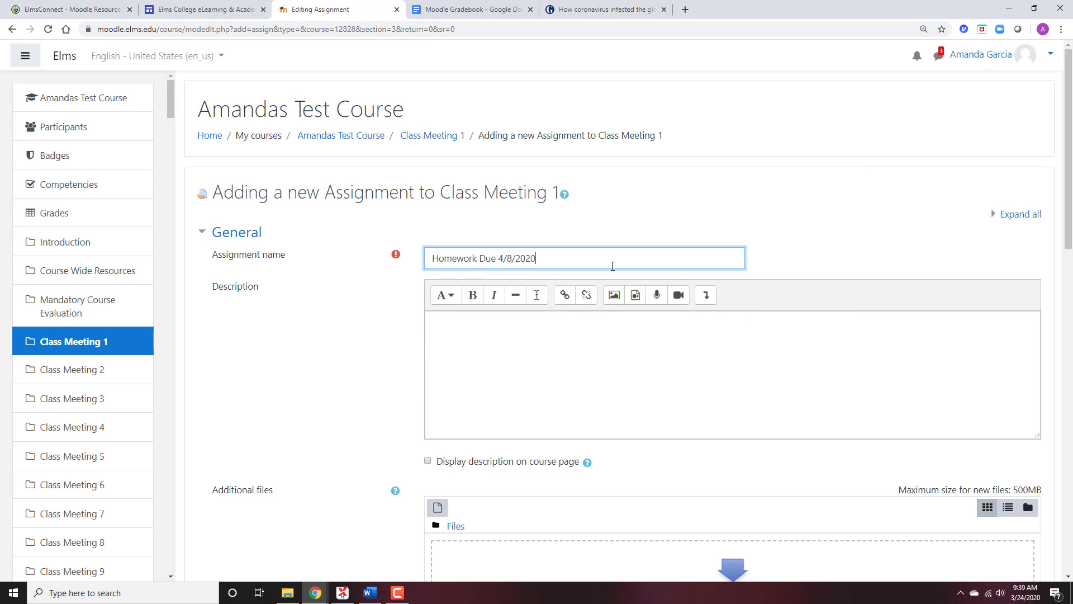
Enter the description "Reflection paper on fiscal policy currently being enacted...." and display it on the course page
click(542, 347)
text(Reflec)
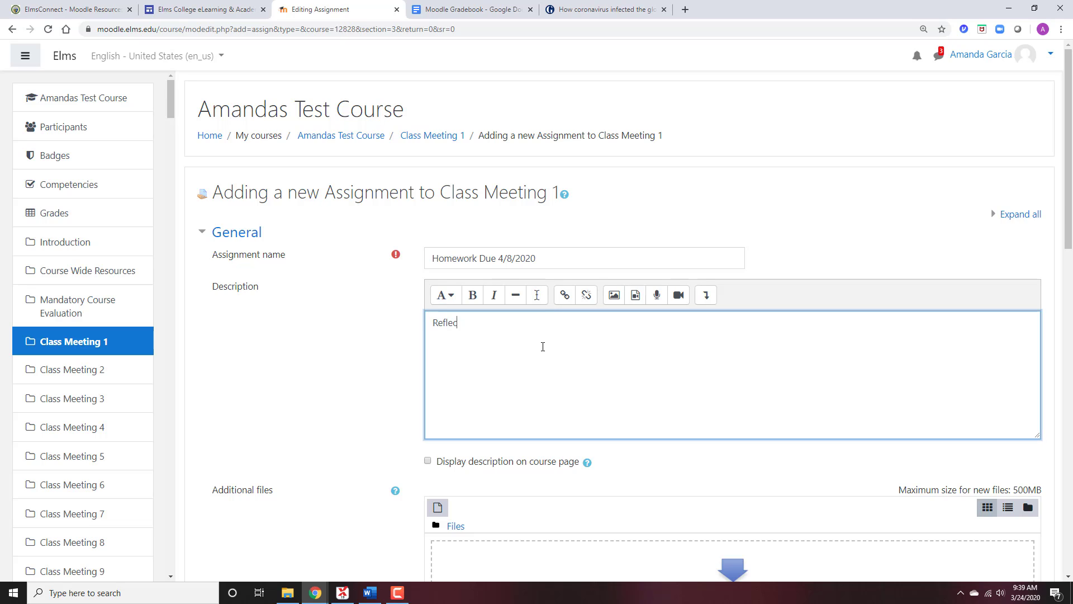
text(tion paper on fiscal policy currentl)
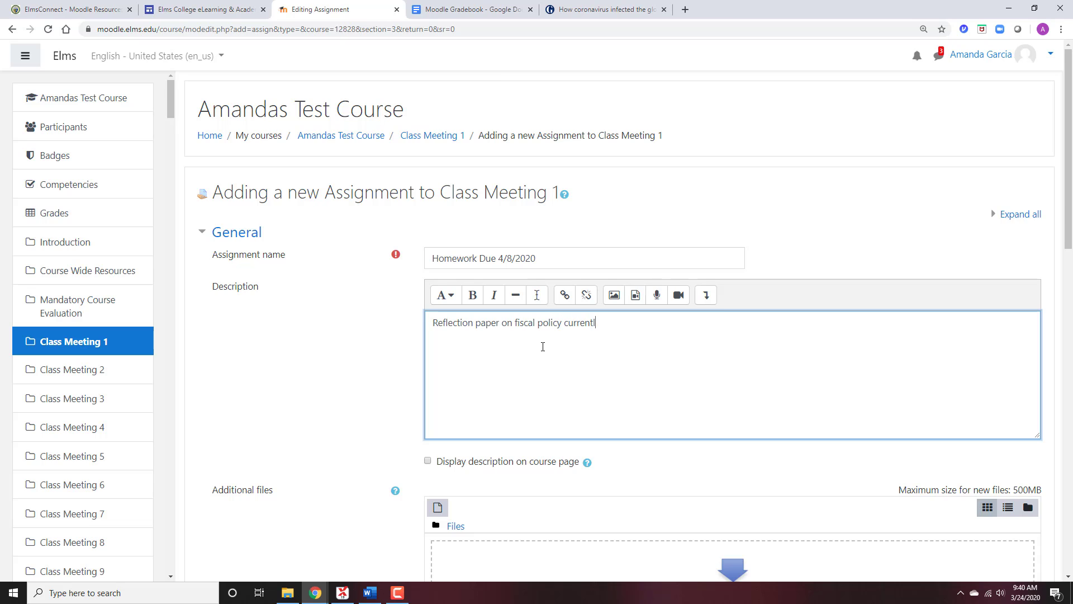
text(eing enacted....)
scroll(405, 391, down, 5)
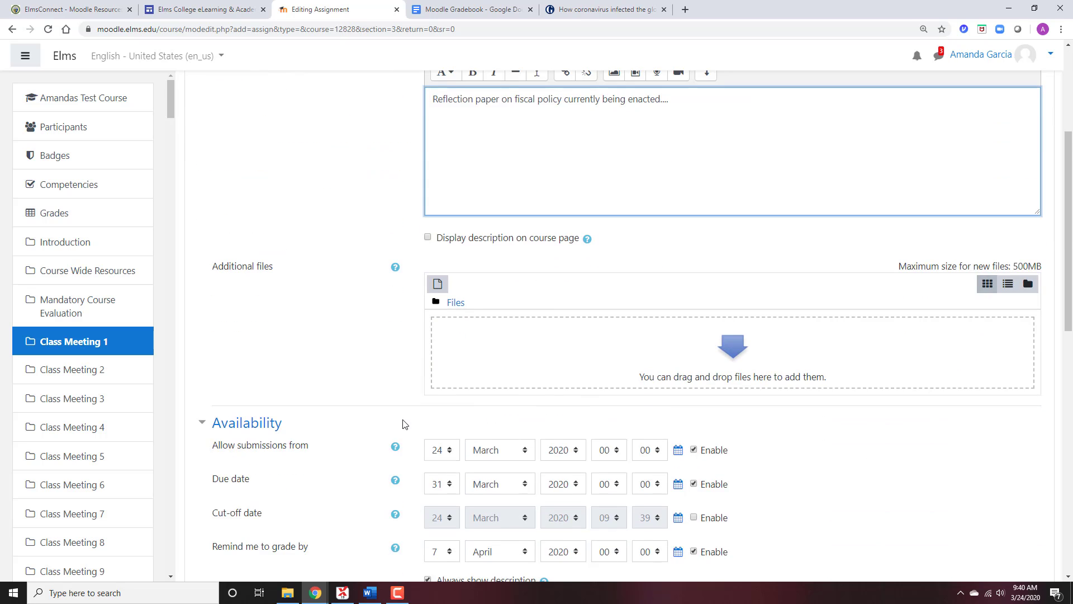
click(542, 185)
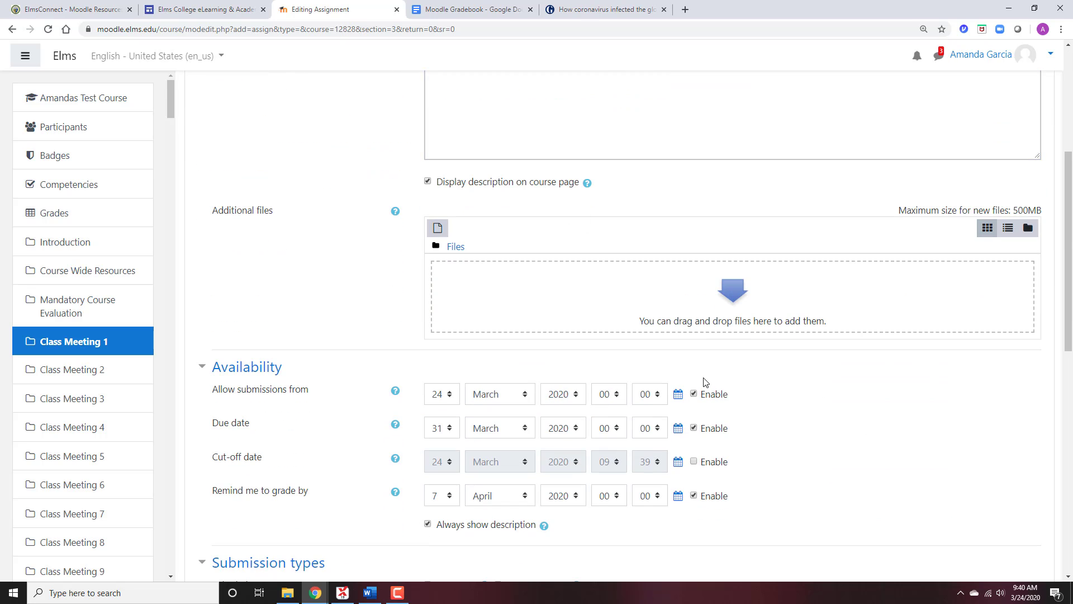
Set the assignment's due date to 8 April 2020 and disable the reminder to grade
click(678, 429)
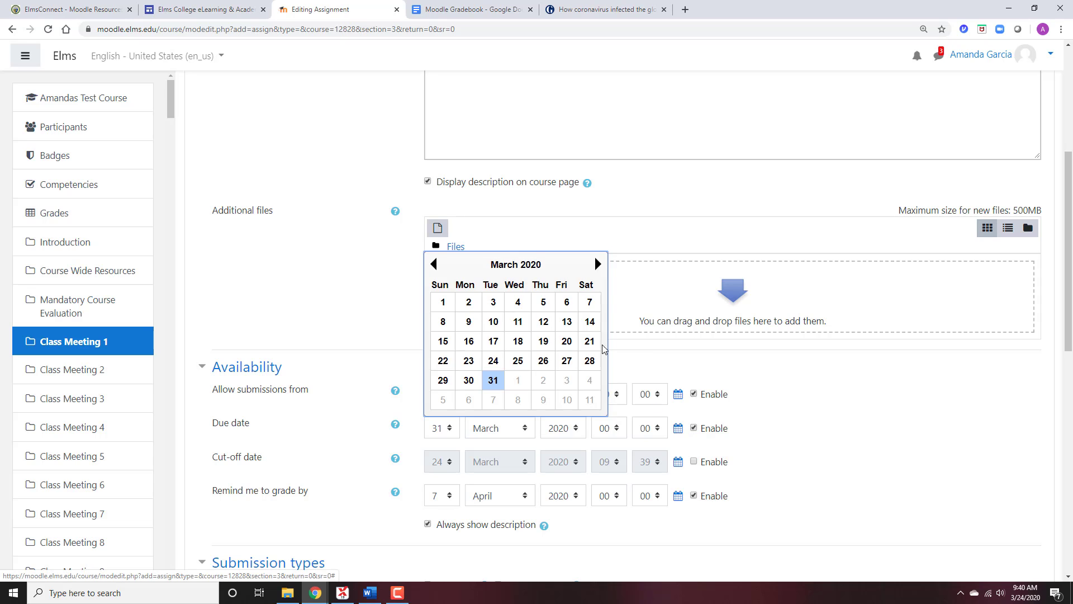
click(596, 264)
click(518, 323)
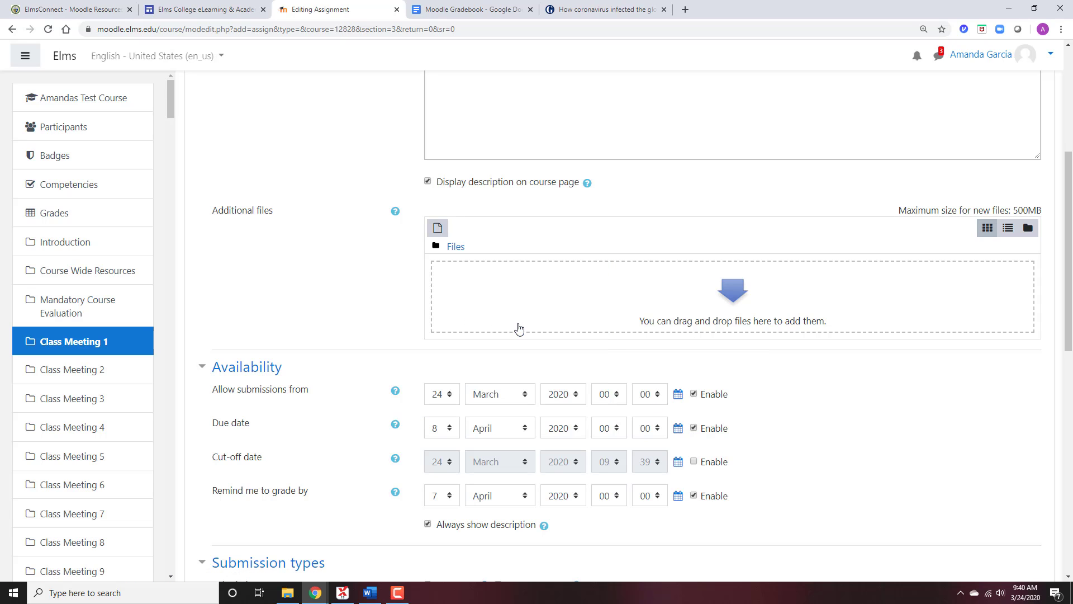
click(694, 495)
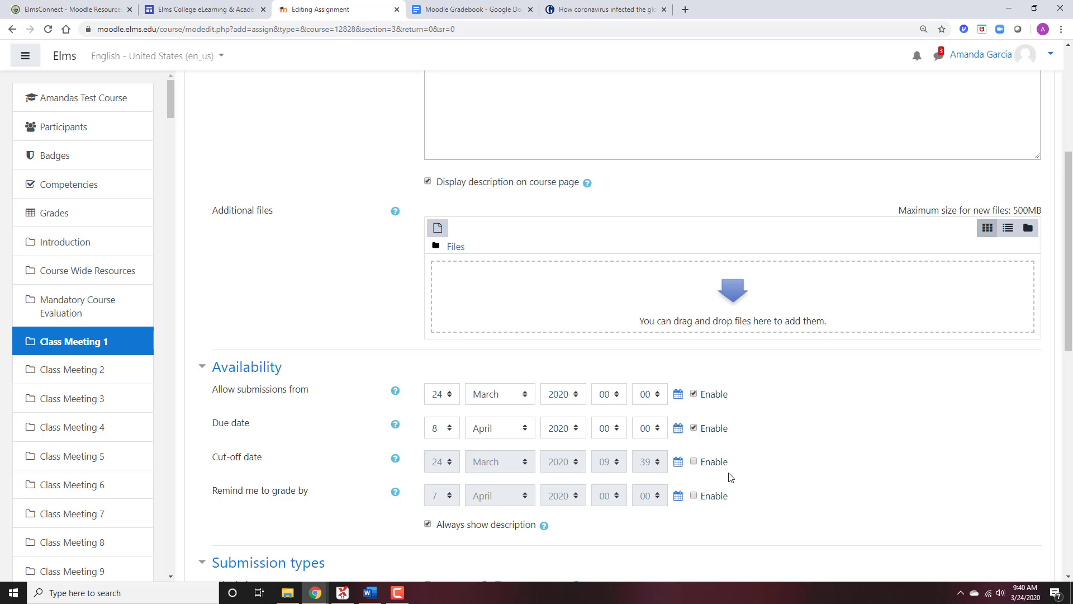
Allow online text alongside file submissions, and enable feedback files as a feedback type for this assignment
scroll(747, 452, down, 3)
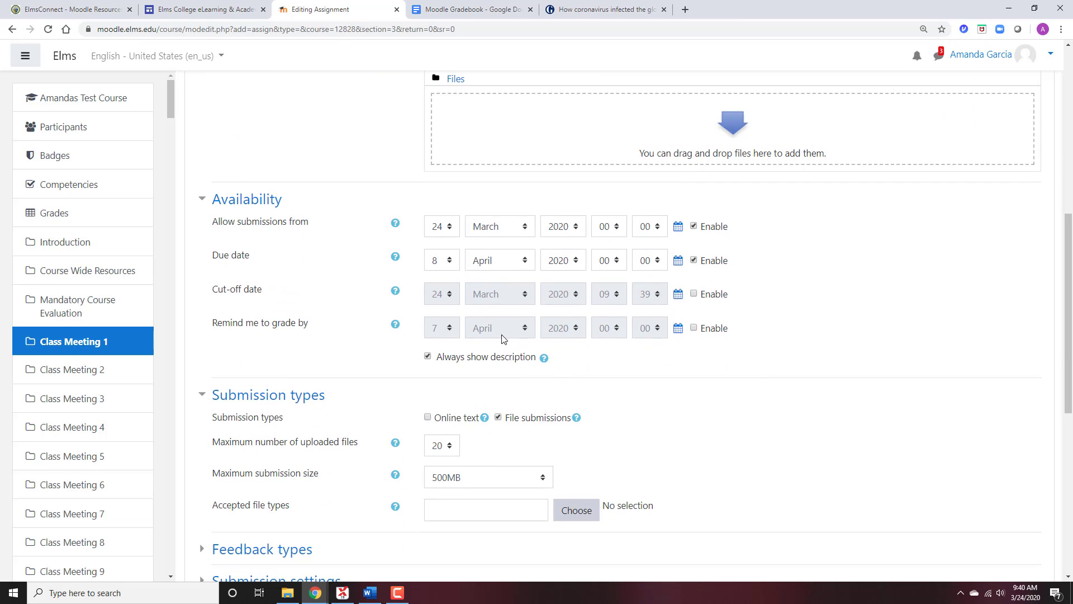
scroll(502, 346, down, 1)
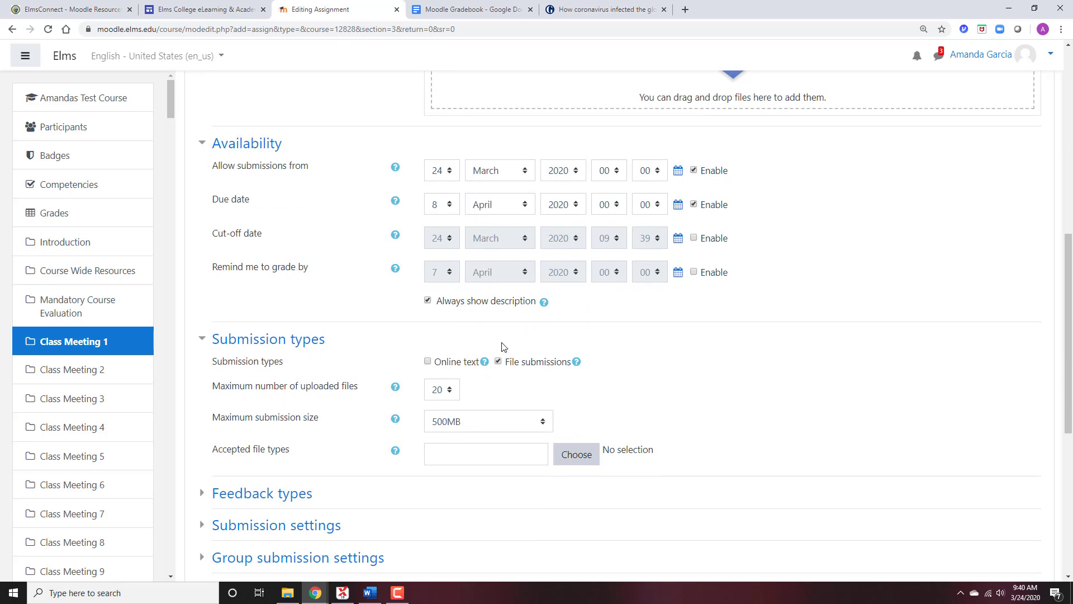
click(455, 361)
scroll(447, 358, down, 3)
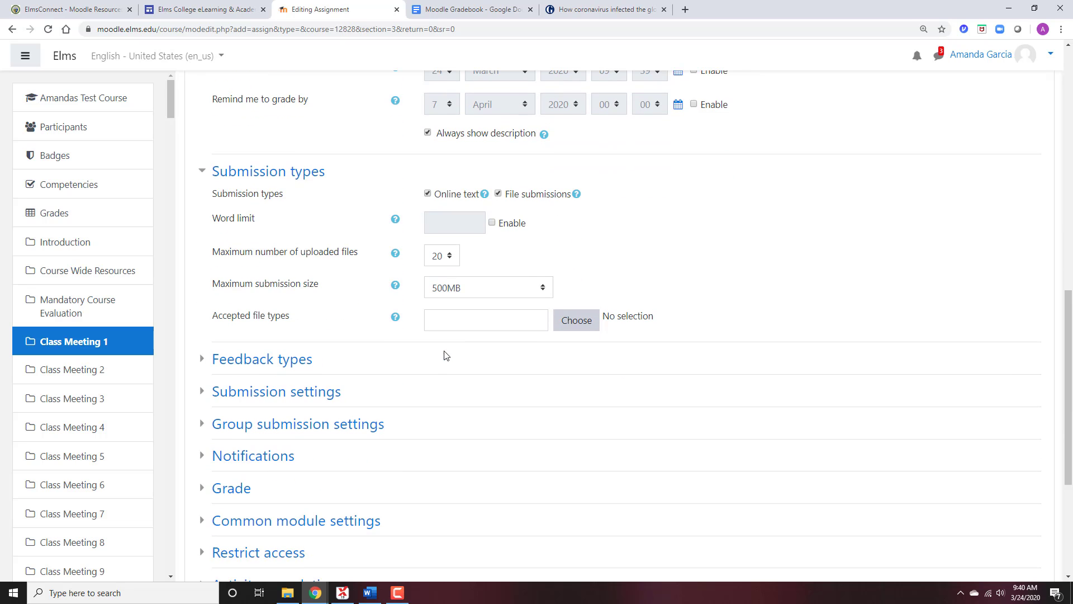
click(255, 360)
click(492, 384)
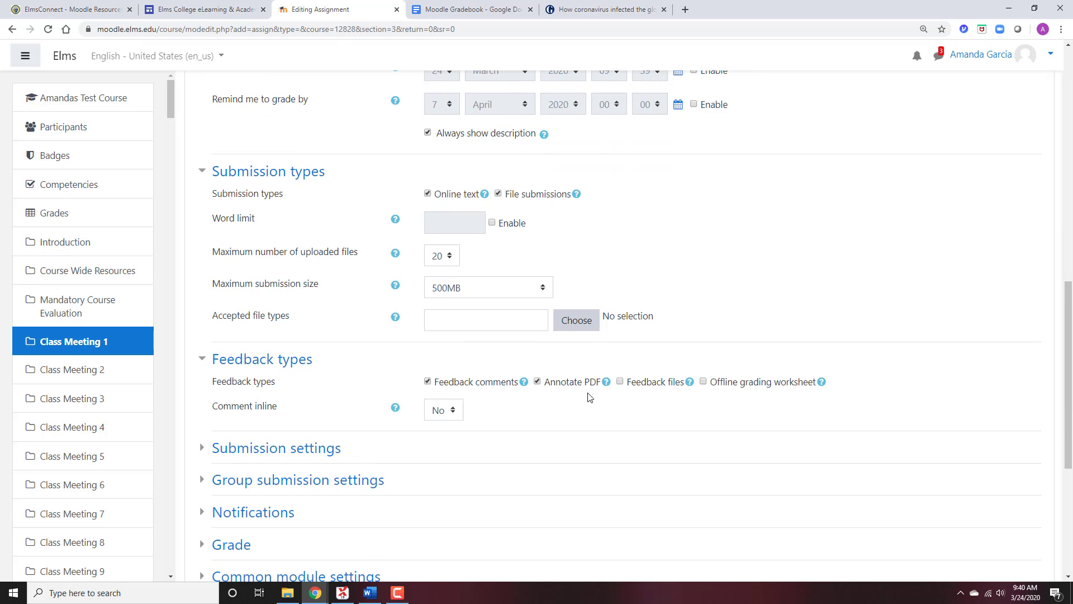
Save the new assignment without choosing a grade category and return to the course
scroll(637, 426, down, 2)
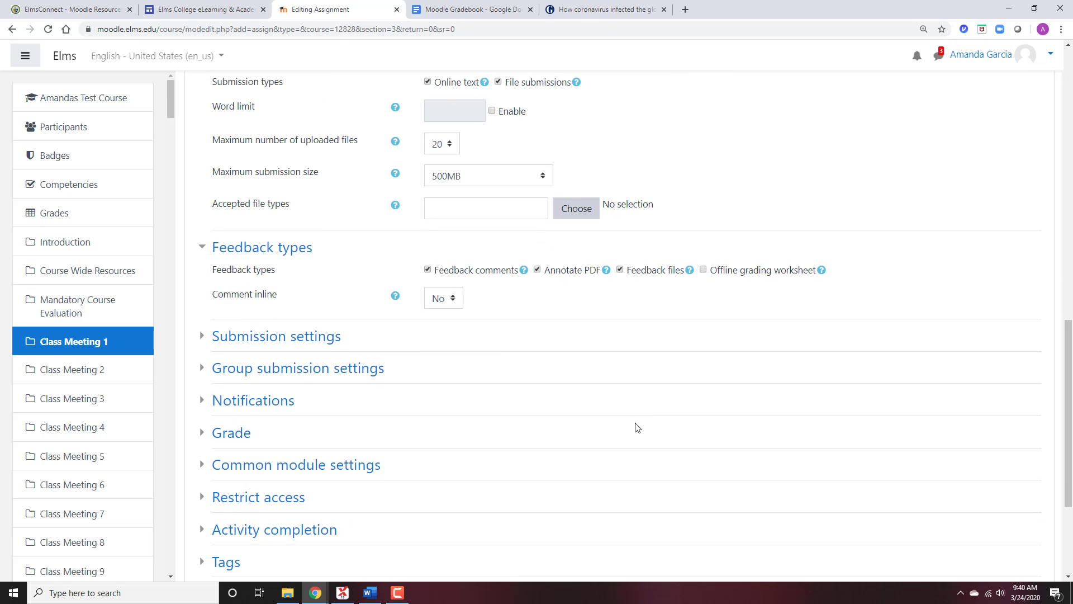
scroll(414, 306, down, 3)
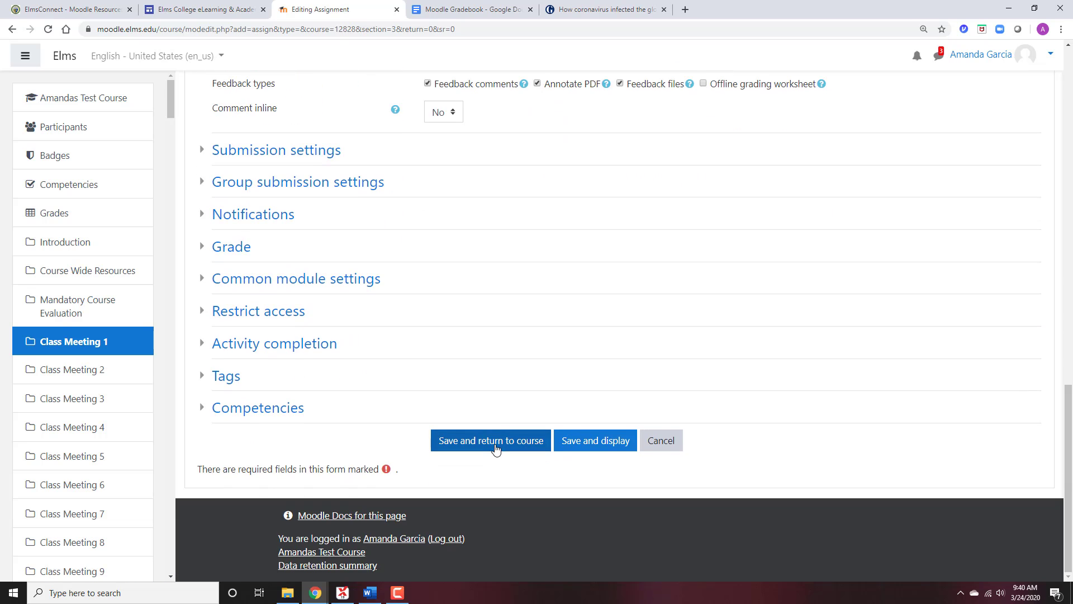
click(495, 446)
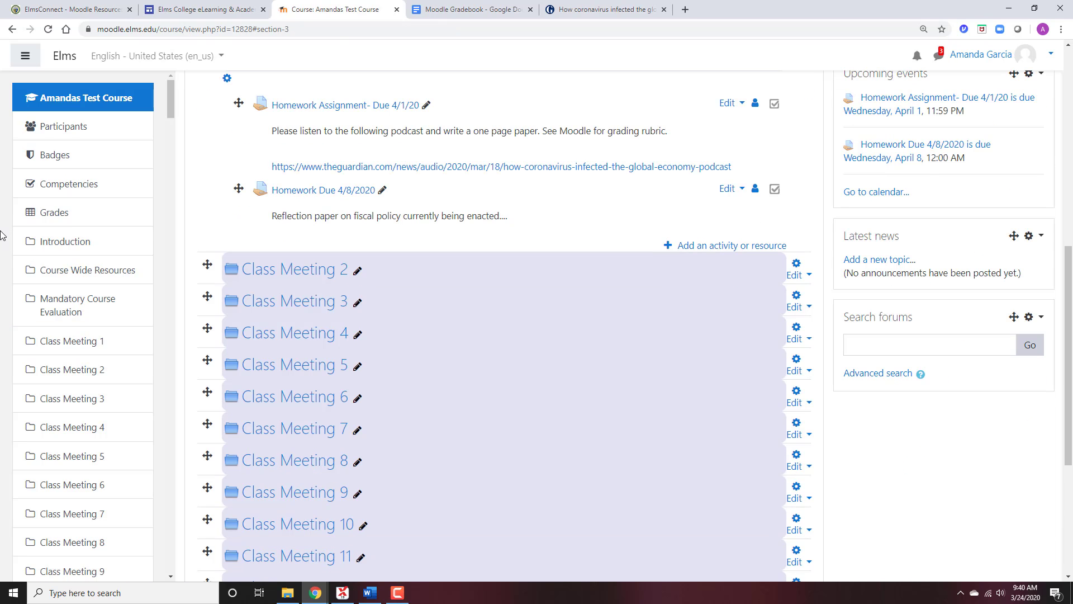
In the gradebook setup, move Homework Due 4/8/2020 into the Homework/Quizzes category, below Homework Assignment- Due 4/1/20
click(90, 220)
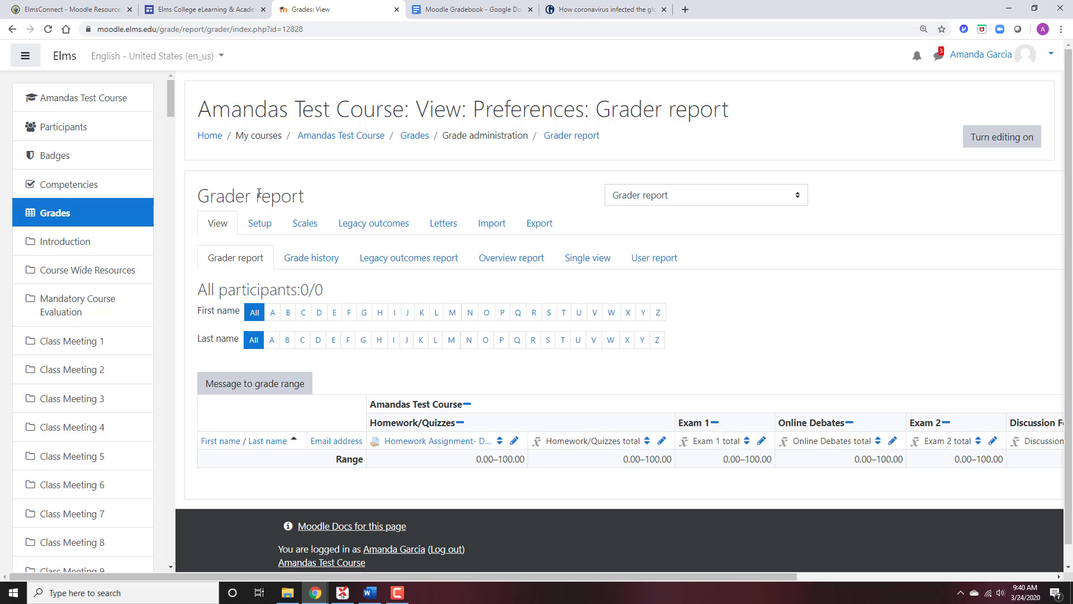
click(260, 225)
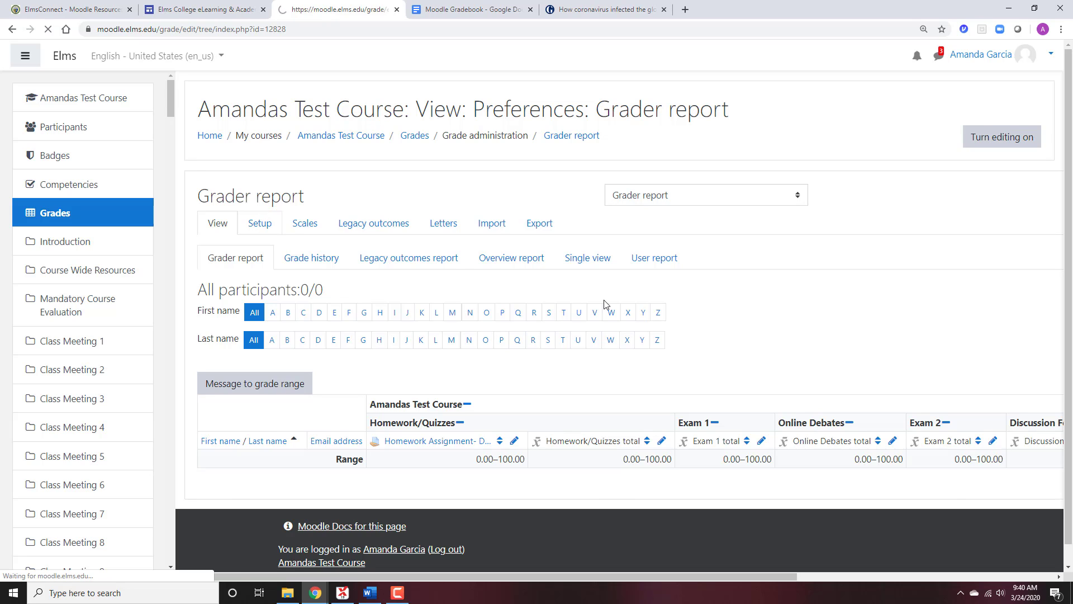
scroll(599, 285, down, 2)
scroll(599, 285, down, 6)
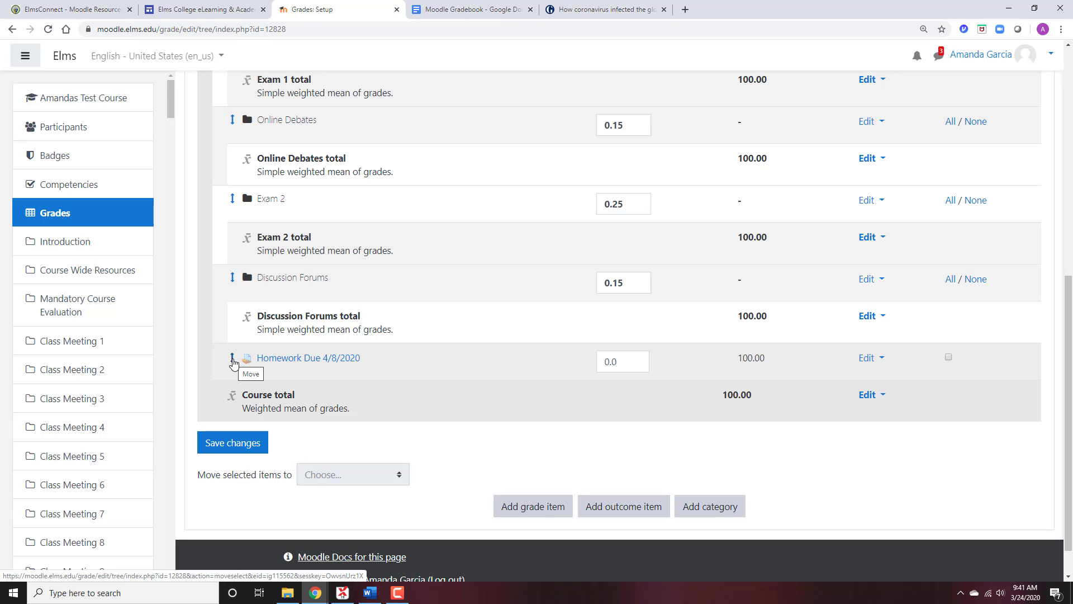
click(233, 360)
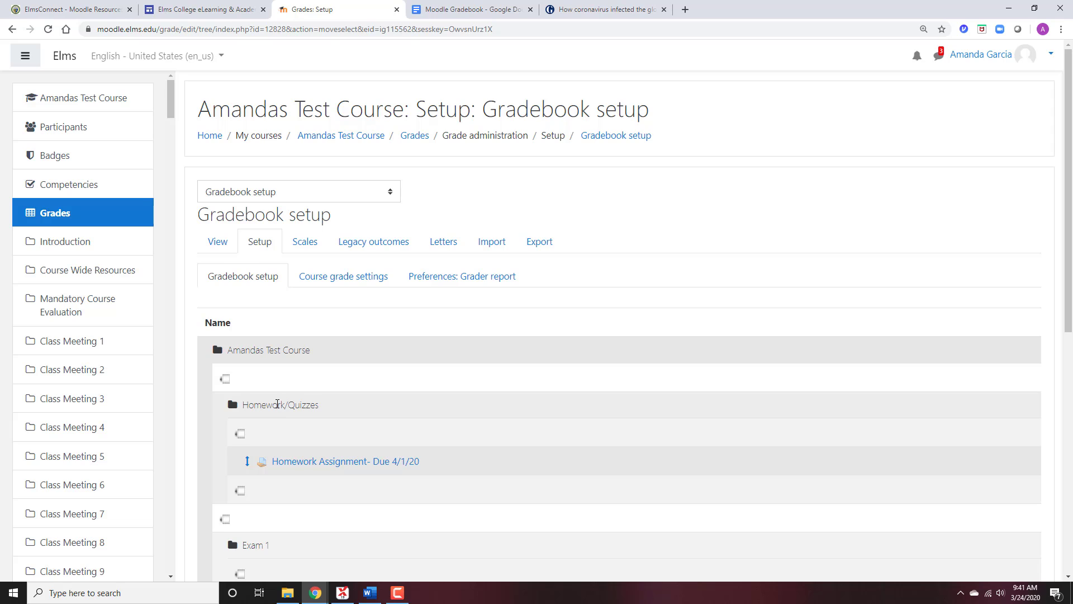
scroll(257, 430, down, 1)
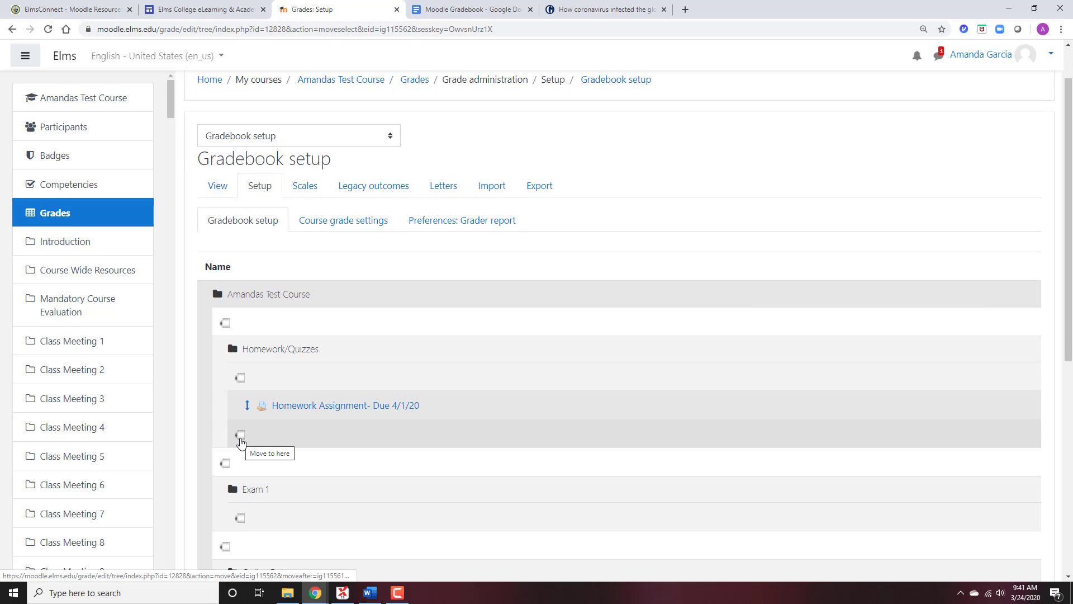
click(241, 442)
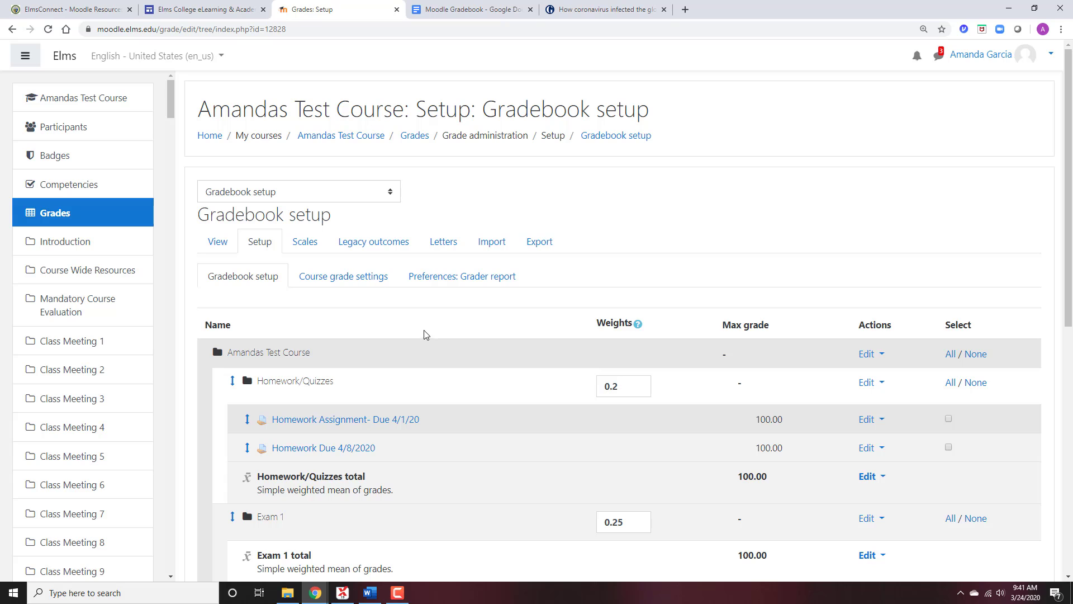
Review the categories and weights in the gradebook setup, and go back to Class Meeting 1 on the course page
scroll(420, 297, down, 1)
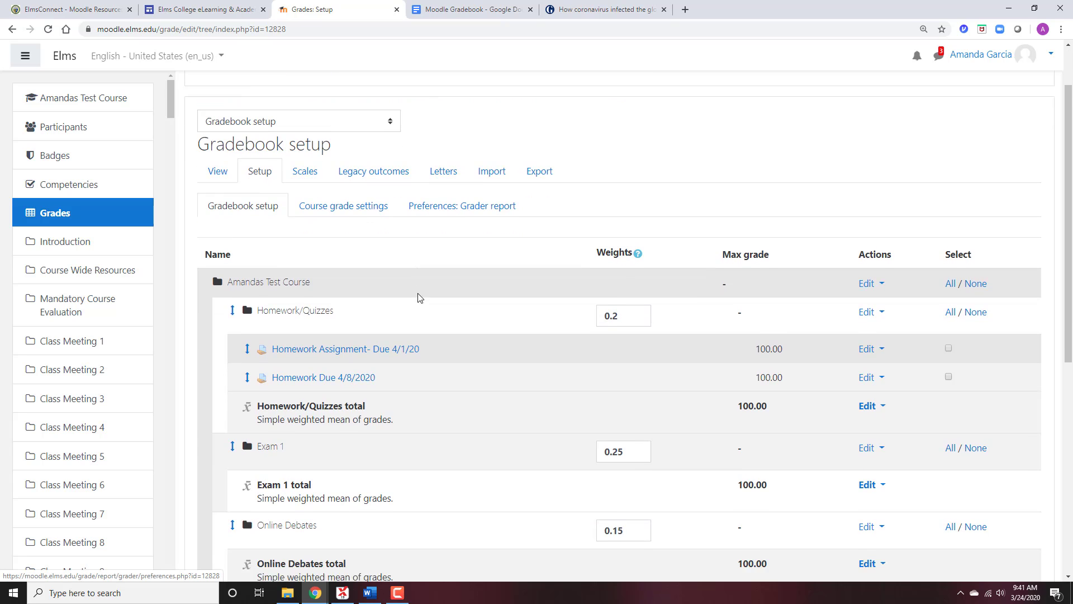
scroll(420, 298, down, 1)
scroll(407, 212, down, 6)
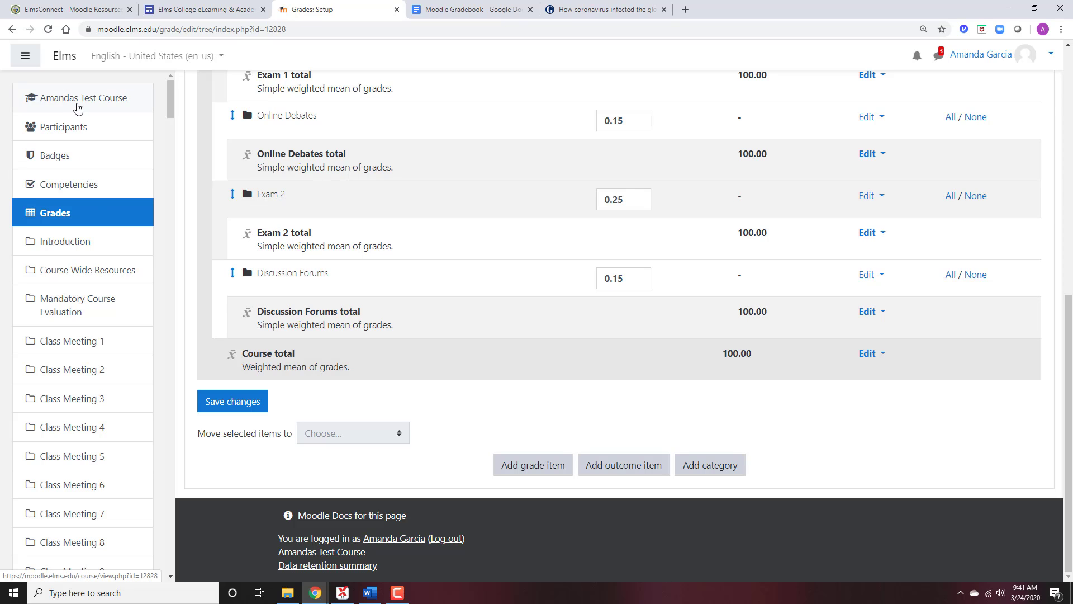
click(73, 98)
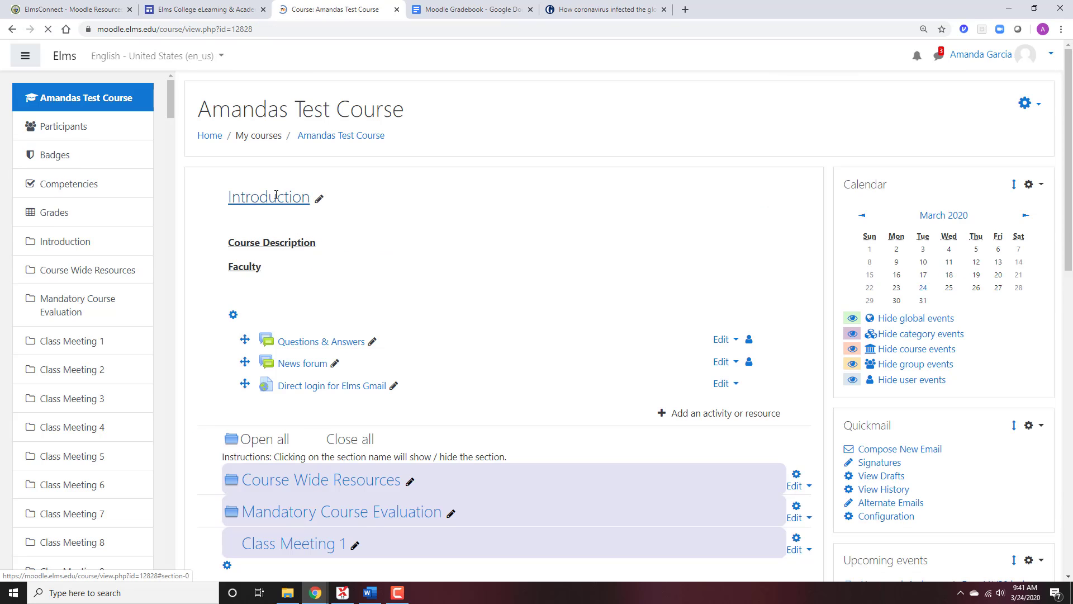
scroll(291, 213, down, 4)
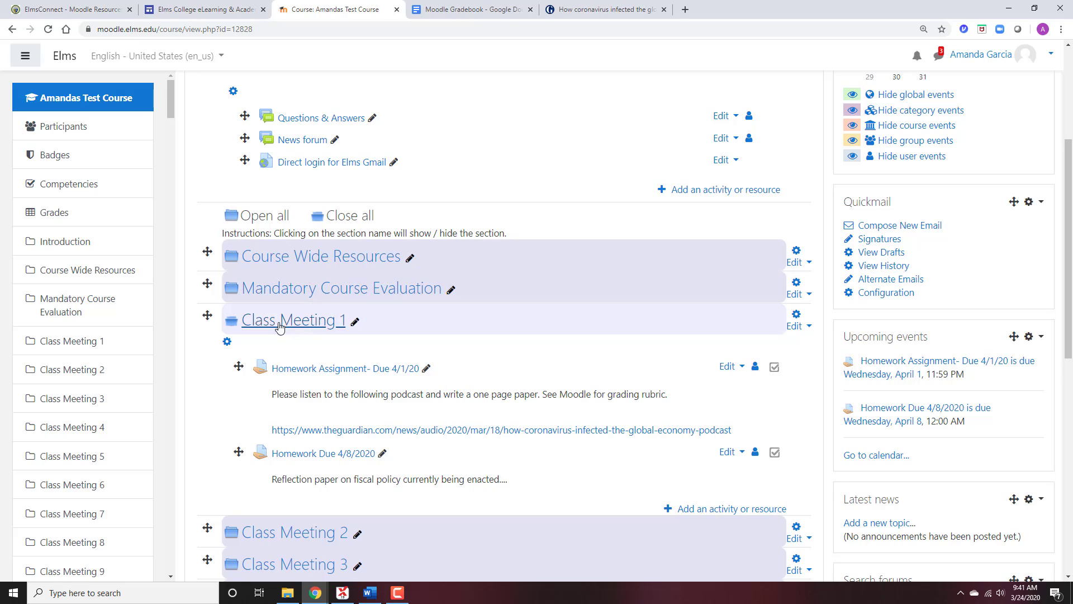